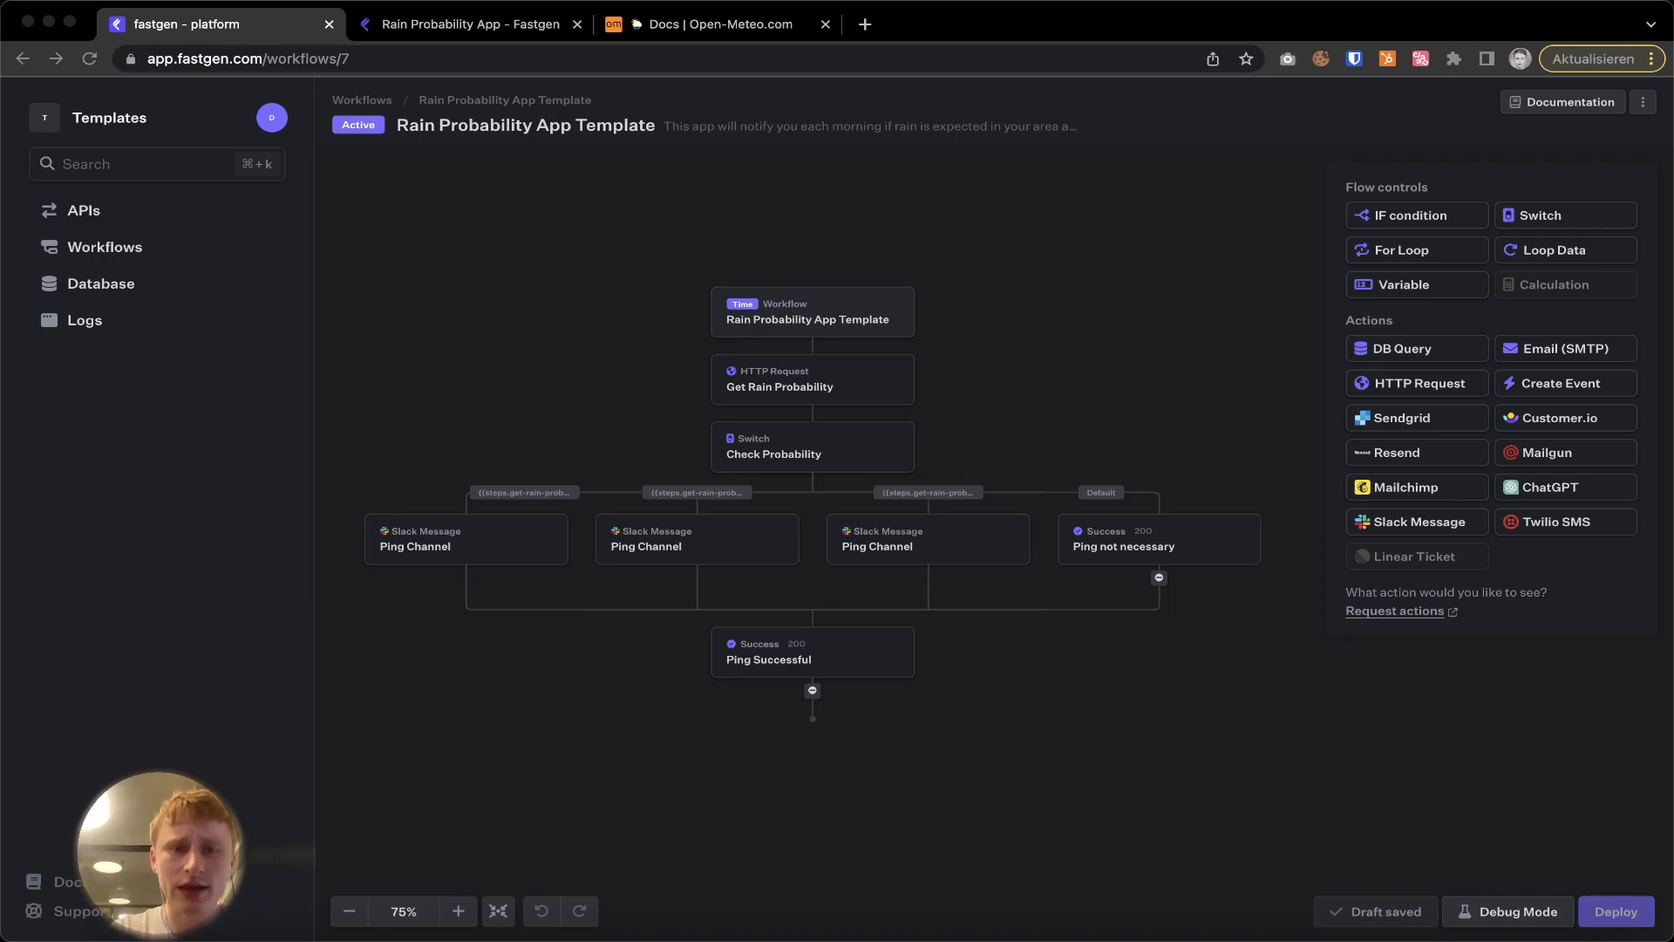
# Review the time trigger's schedule condition with its frequency options and the workflow's general settings, and leave the trigger settings.
pyautogui.click(1180, 341)
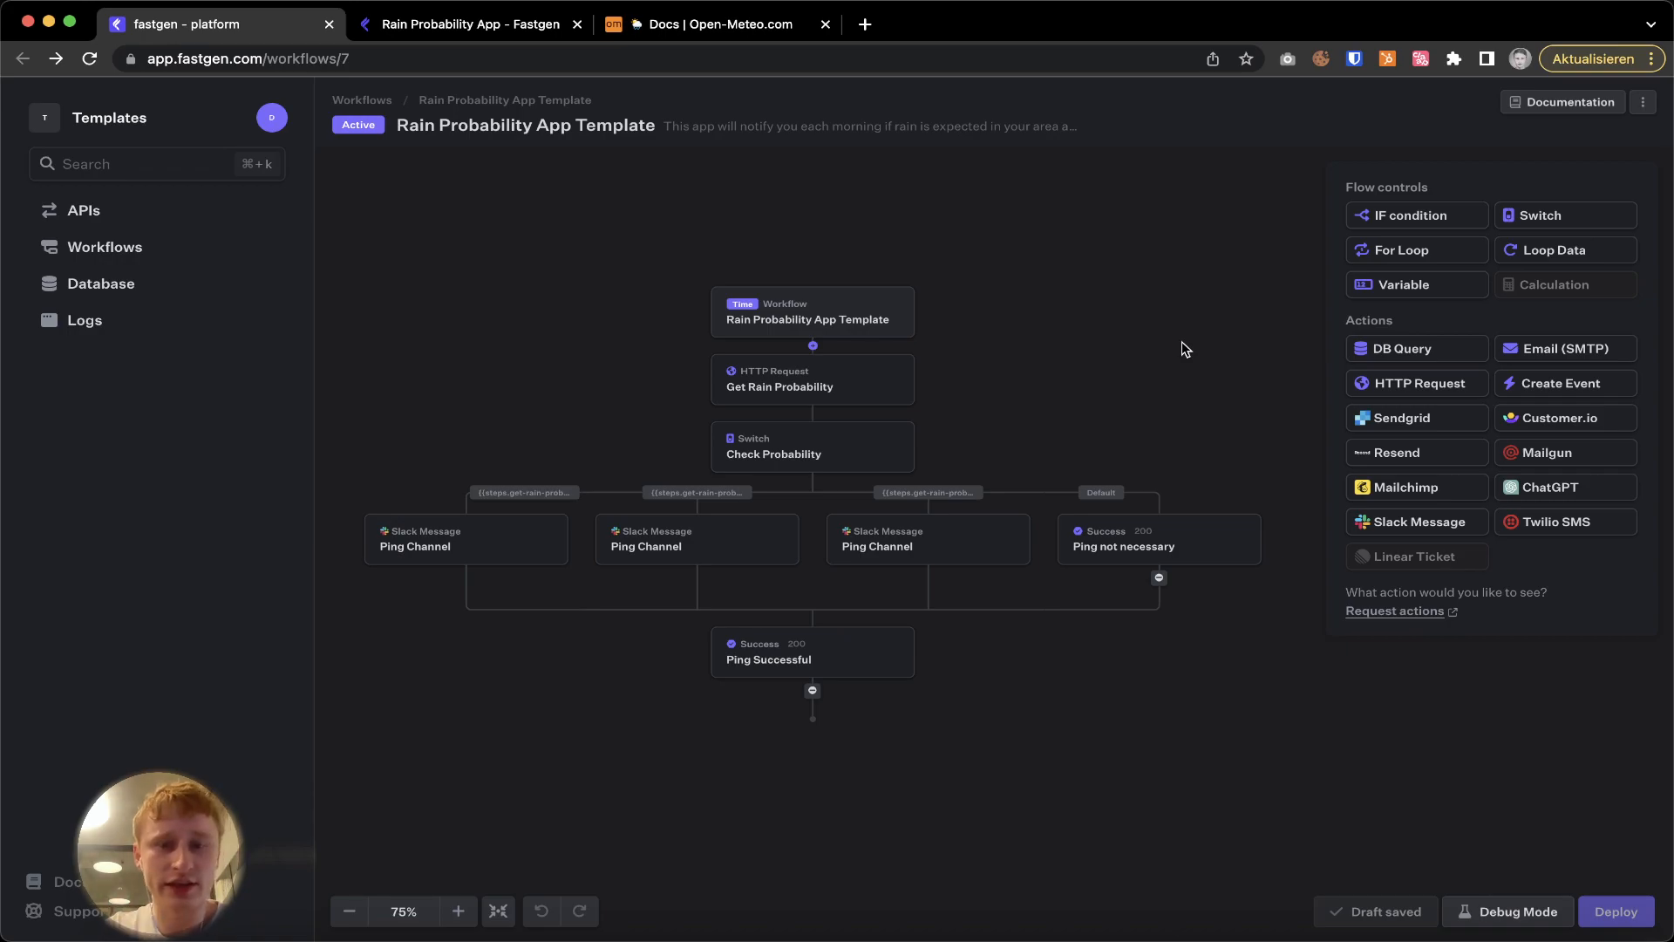
pyautogui.click(869, 327)
pyautogui.click(890, 305)
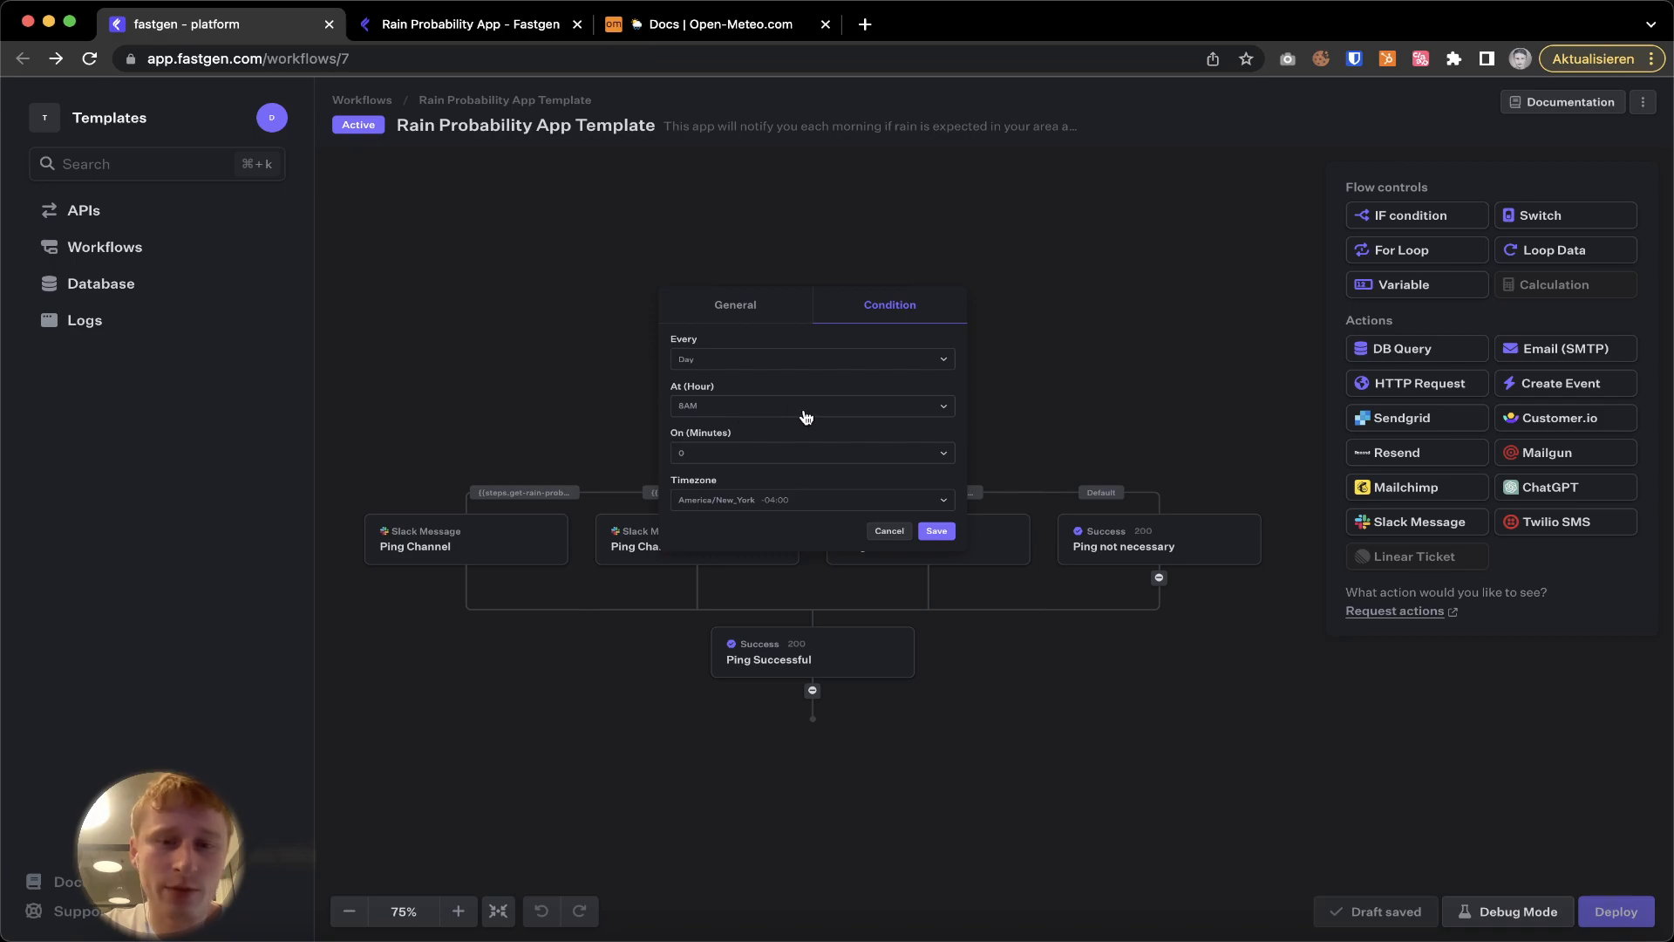
pyautogui.click(751, 368)
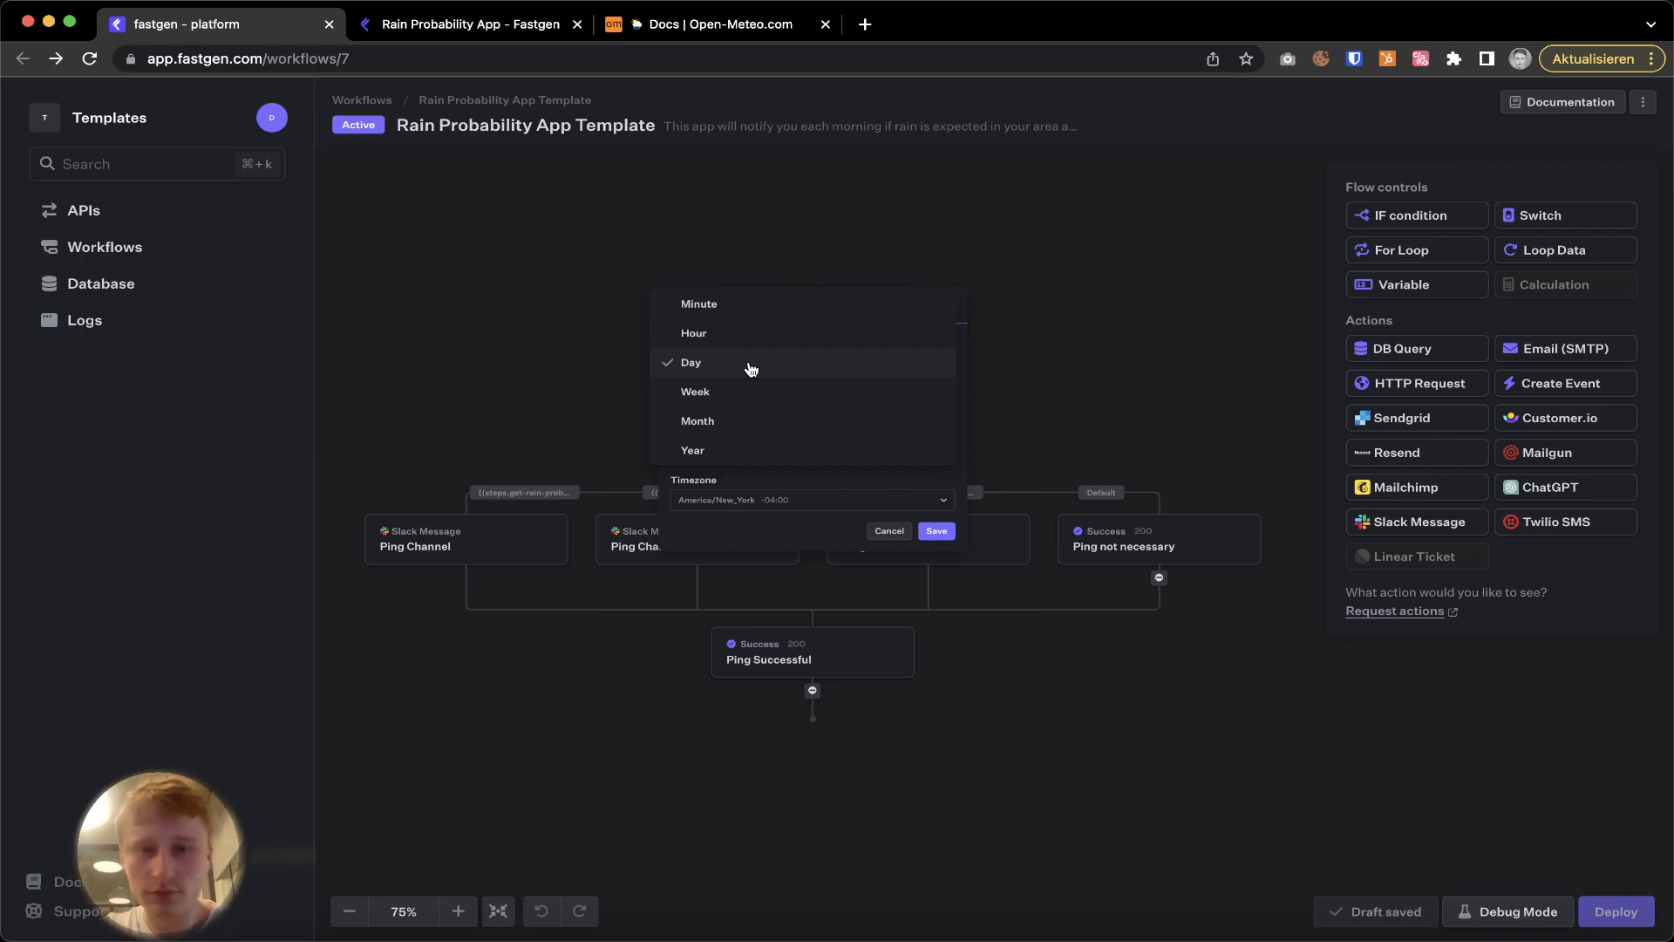
pyautogui.click(751, 368)
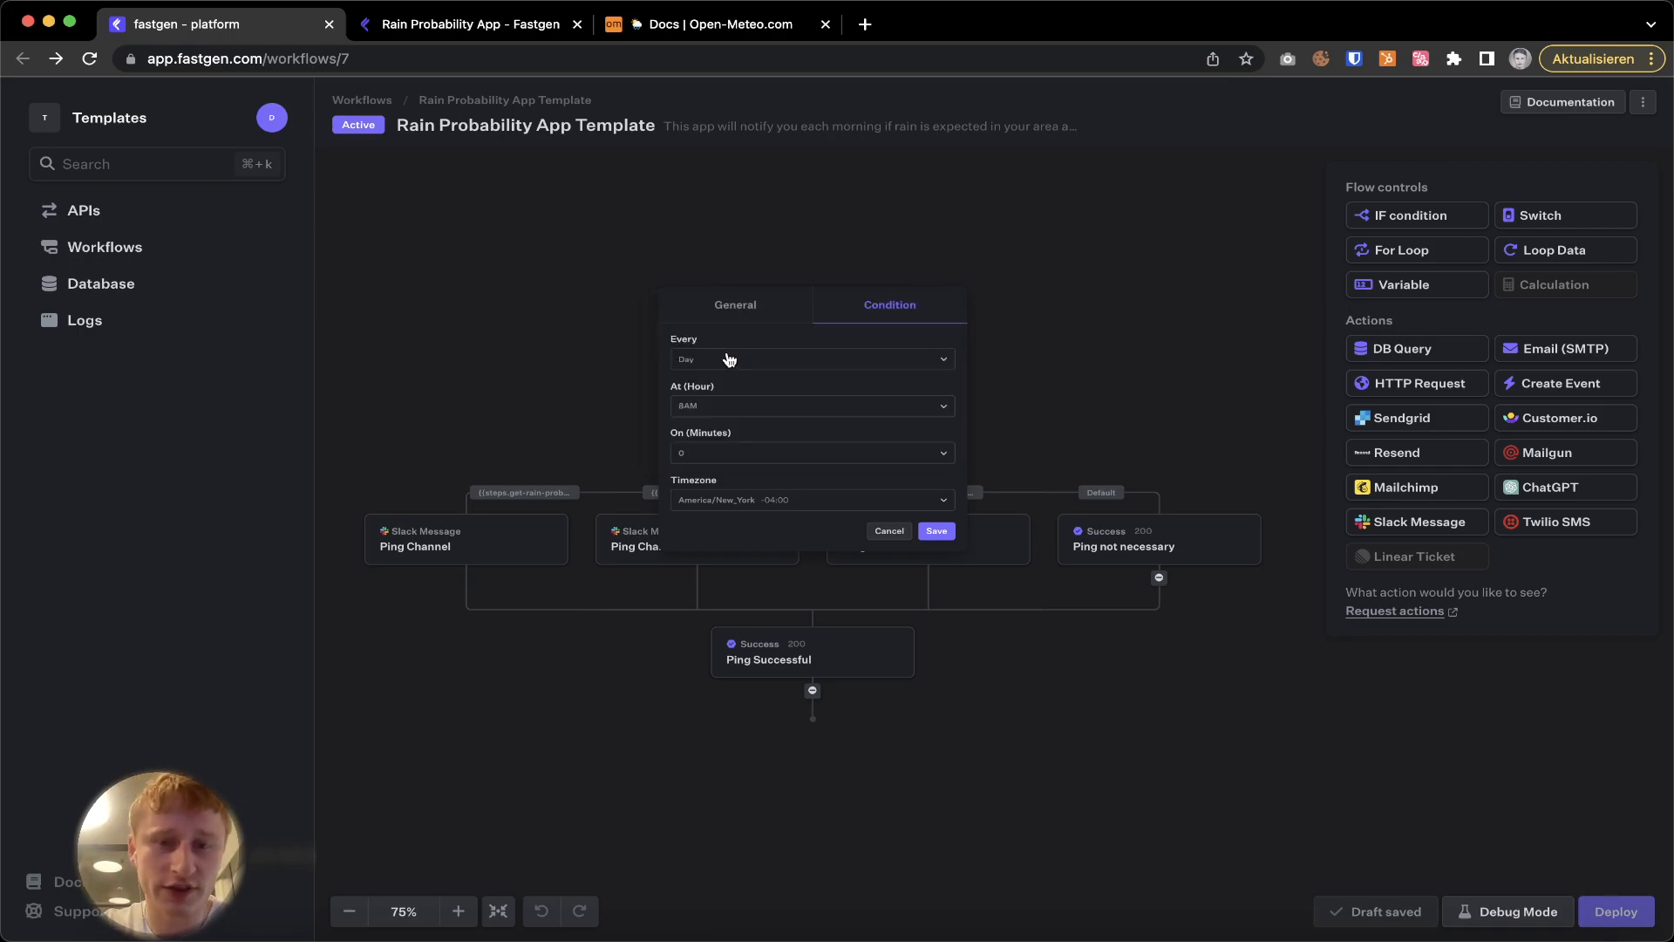
pyautogui.click(744, 305)
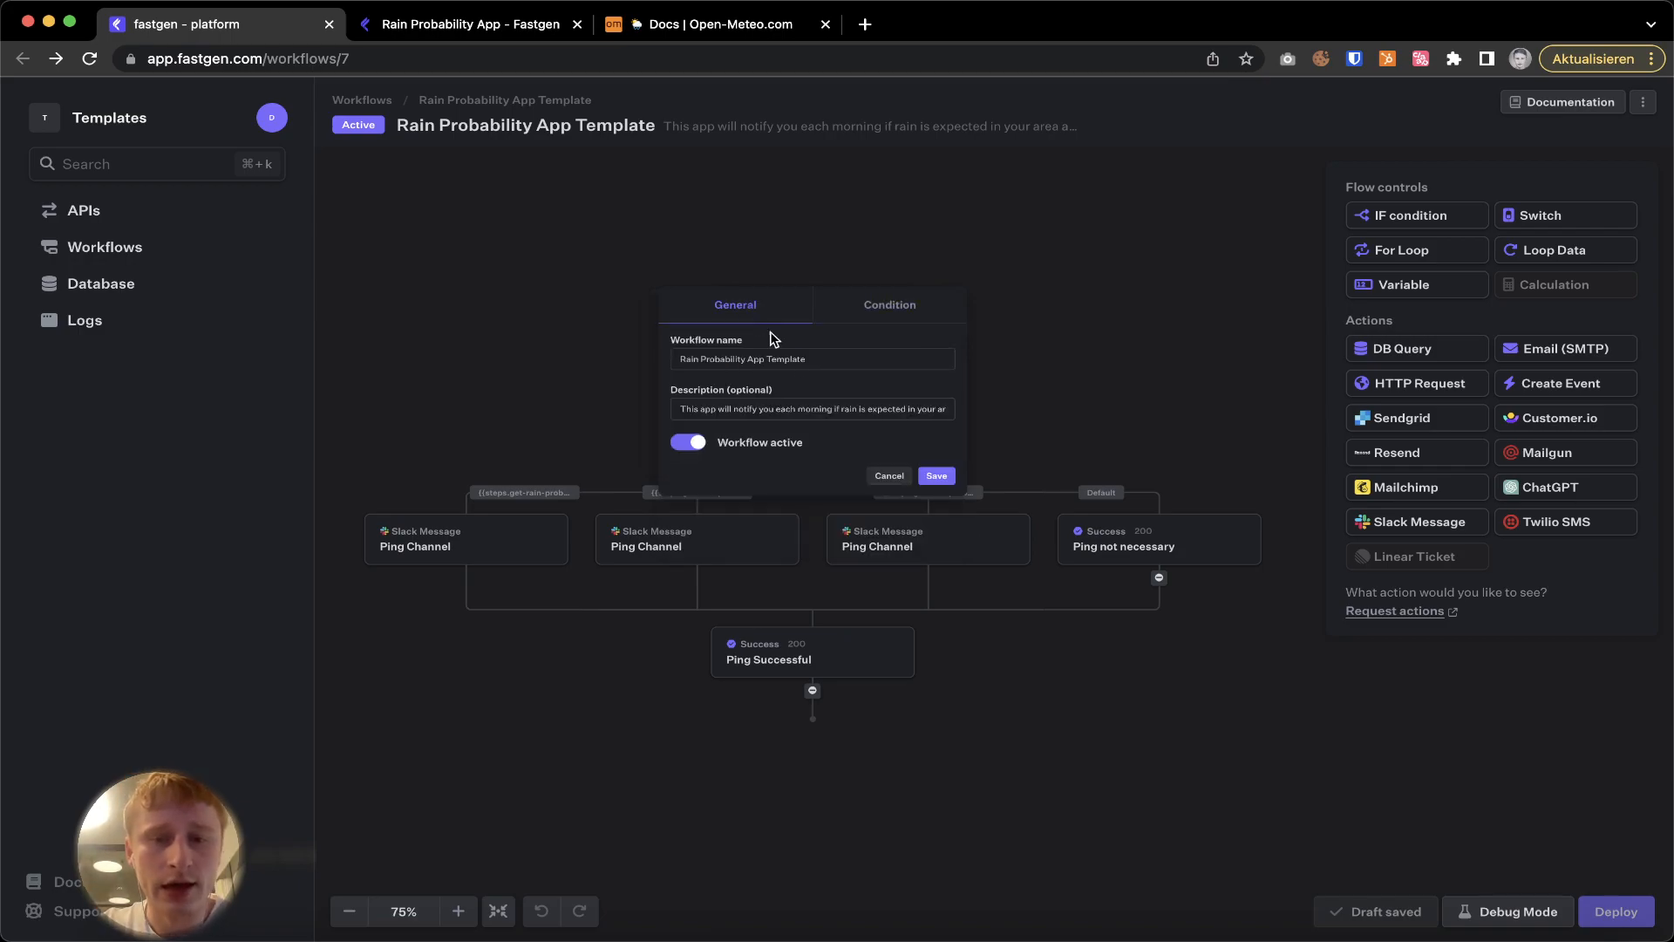
pyautogui.click(890, 477)
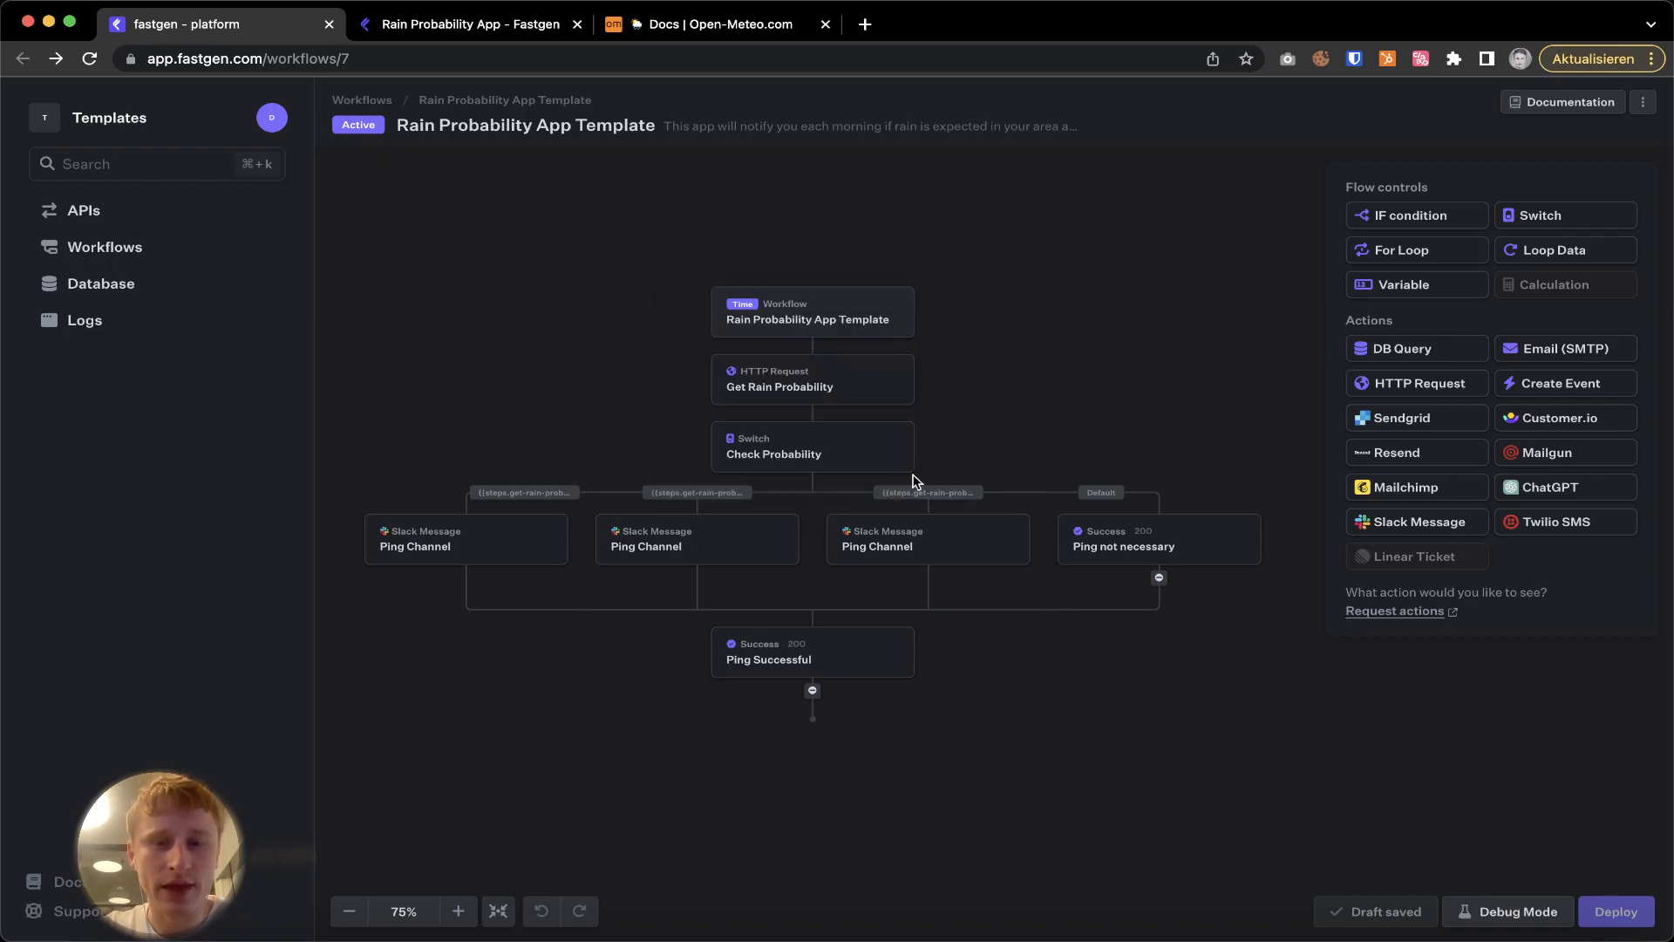
# Open the Get Rain Probability HTTP request, and switch to the Open-Meteo API docs to review the coordinate fields and hourly weather variables.
pyautogui.click(863, 390)
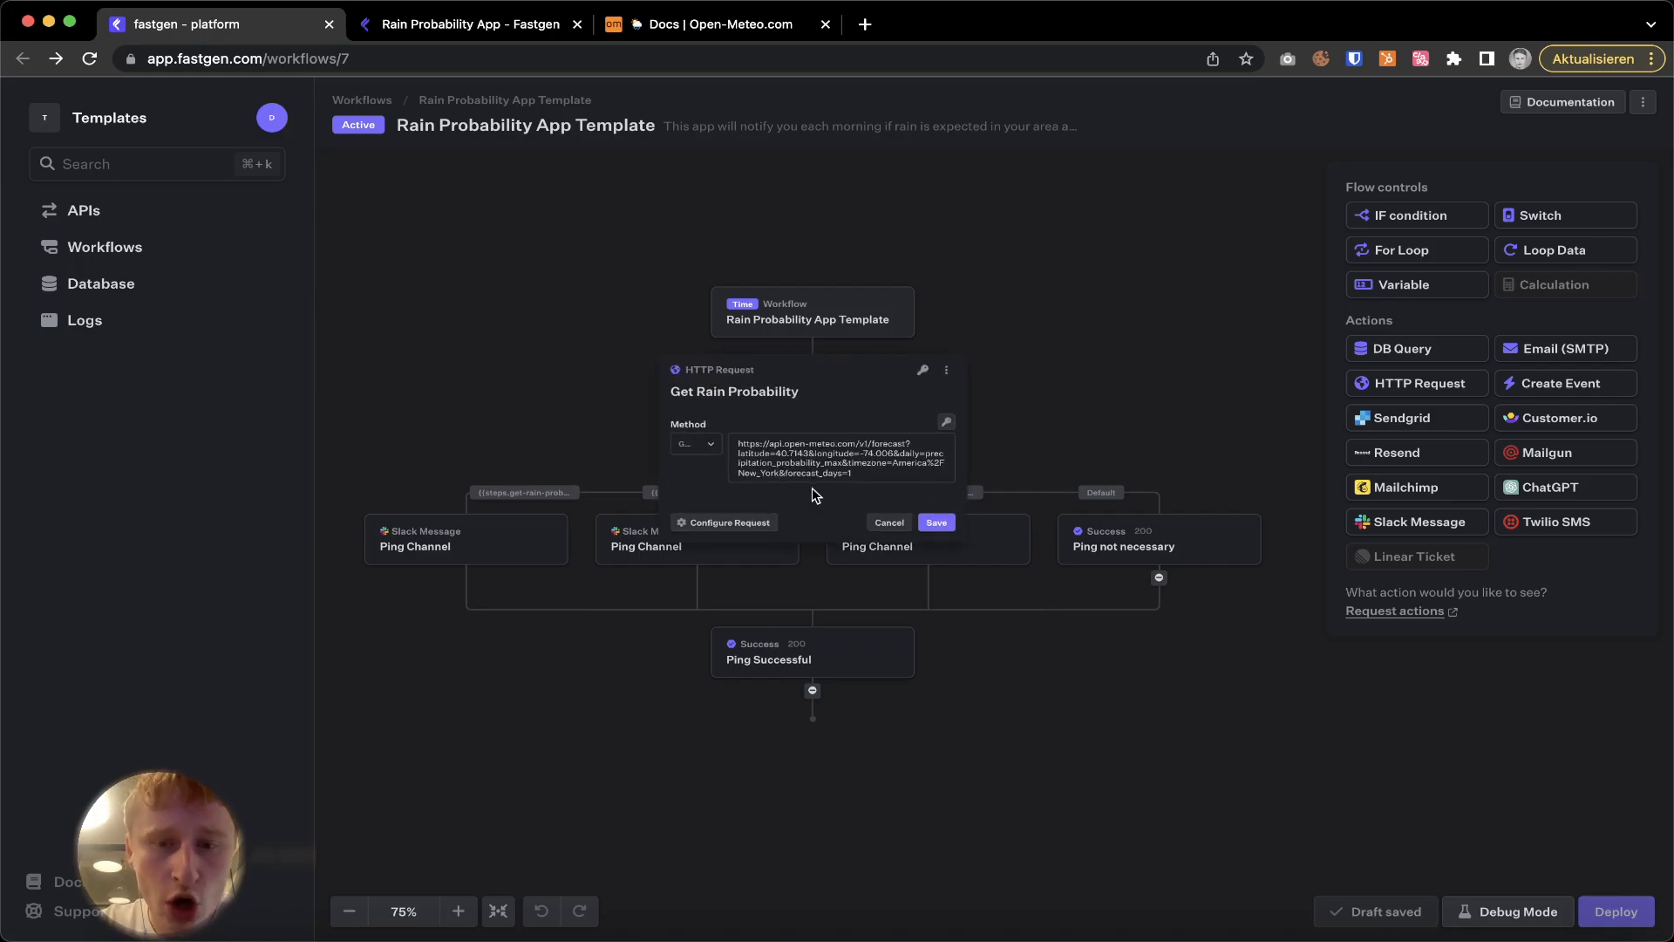
pyautogui.click(705, 28)
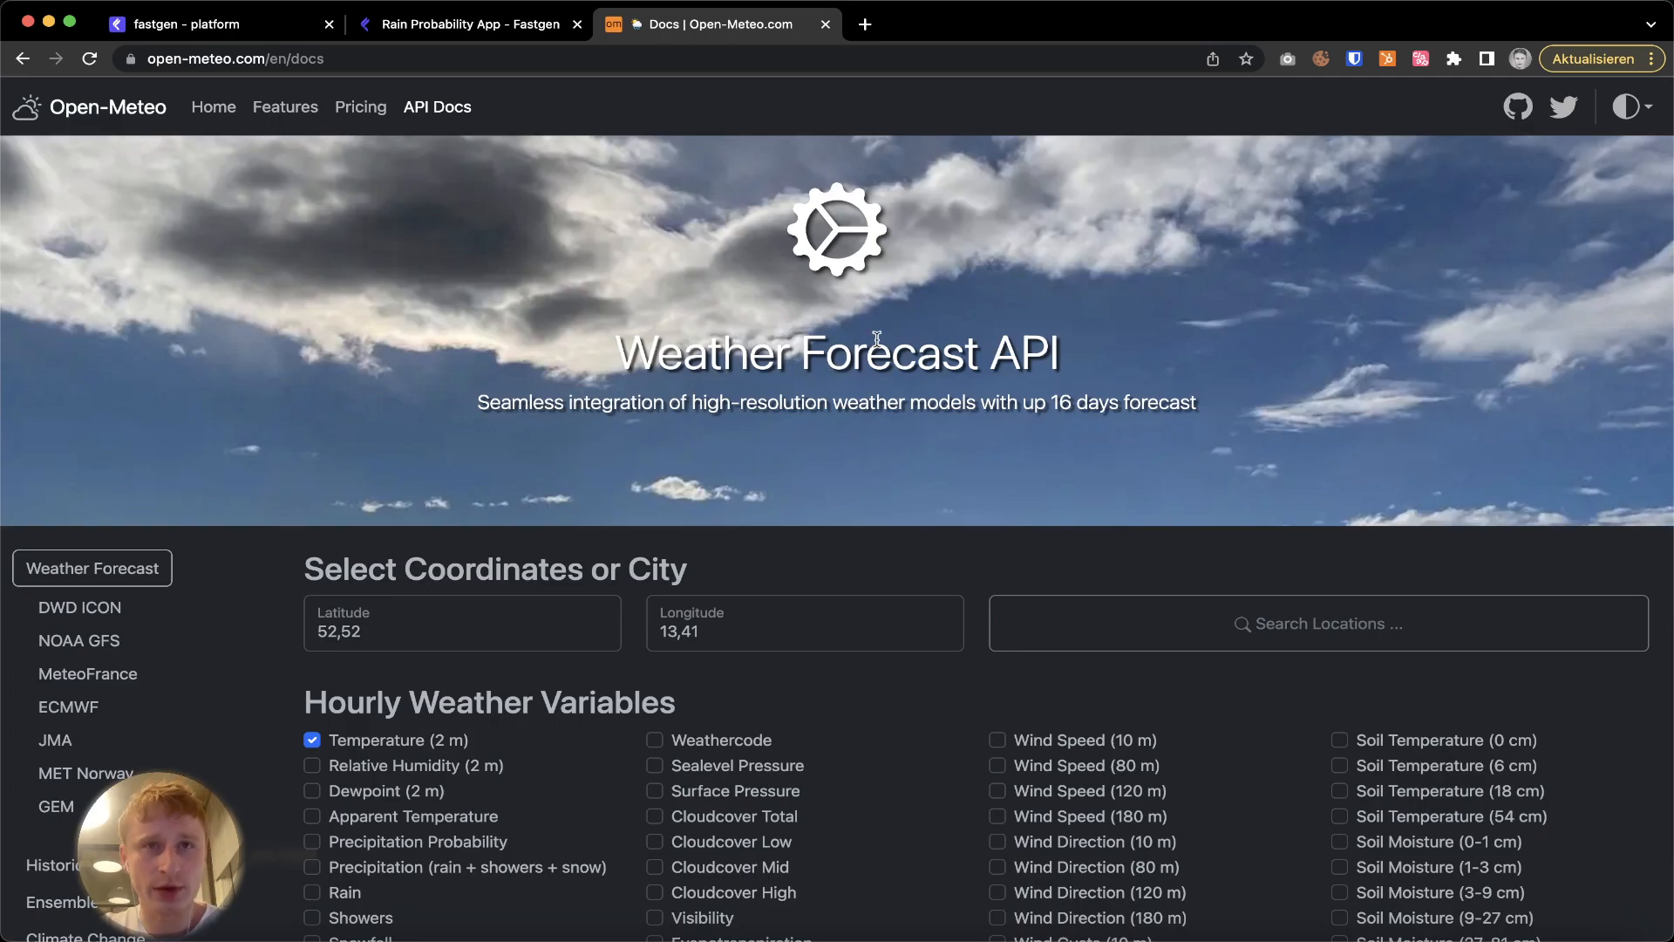
pyautogui.scroll(-3, 877, 340)
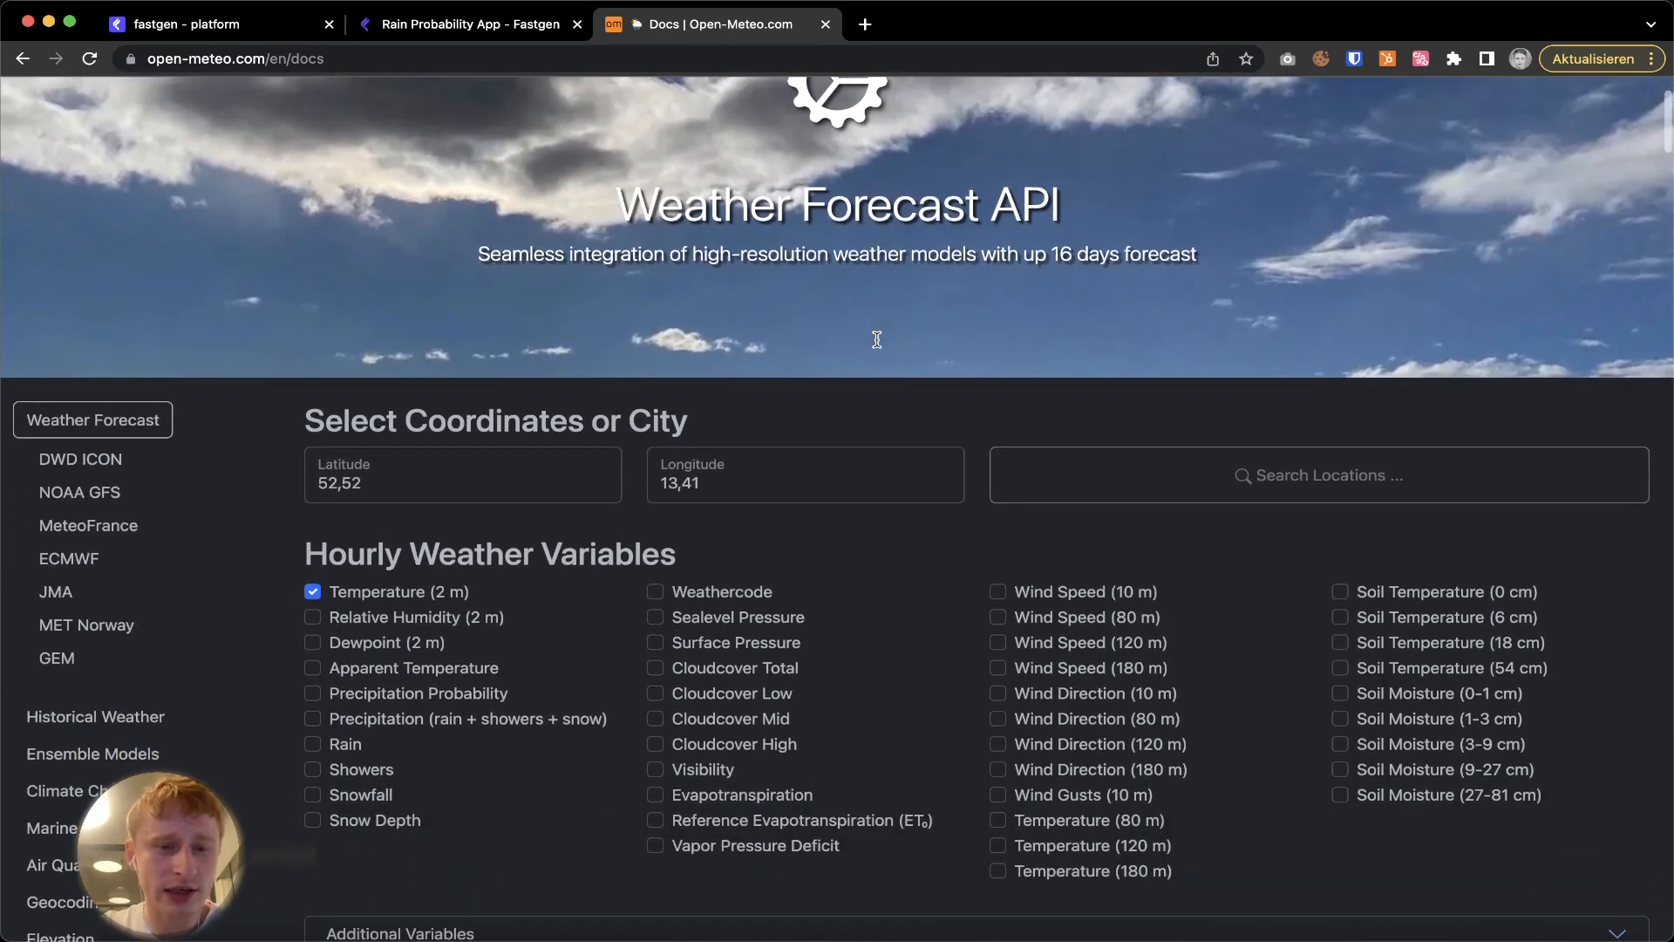
pyautogui.scroll(1, 876, 339)
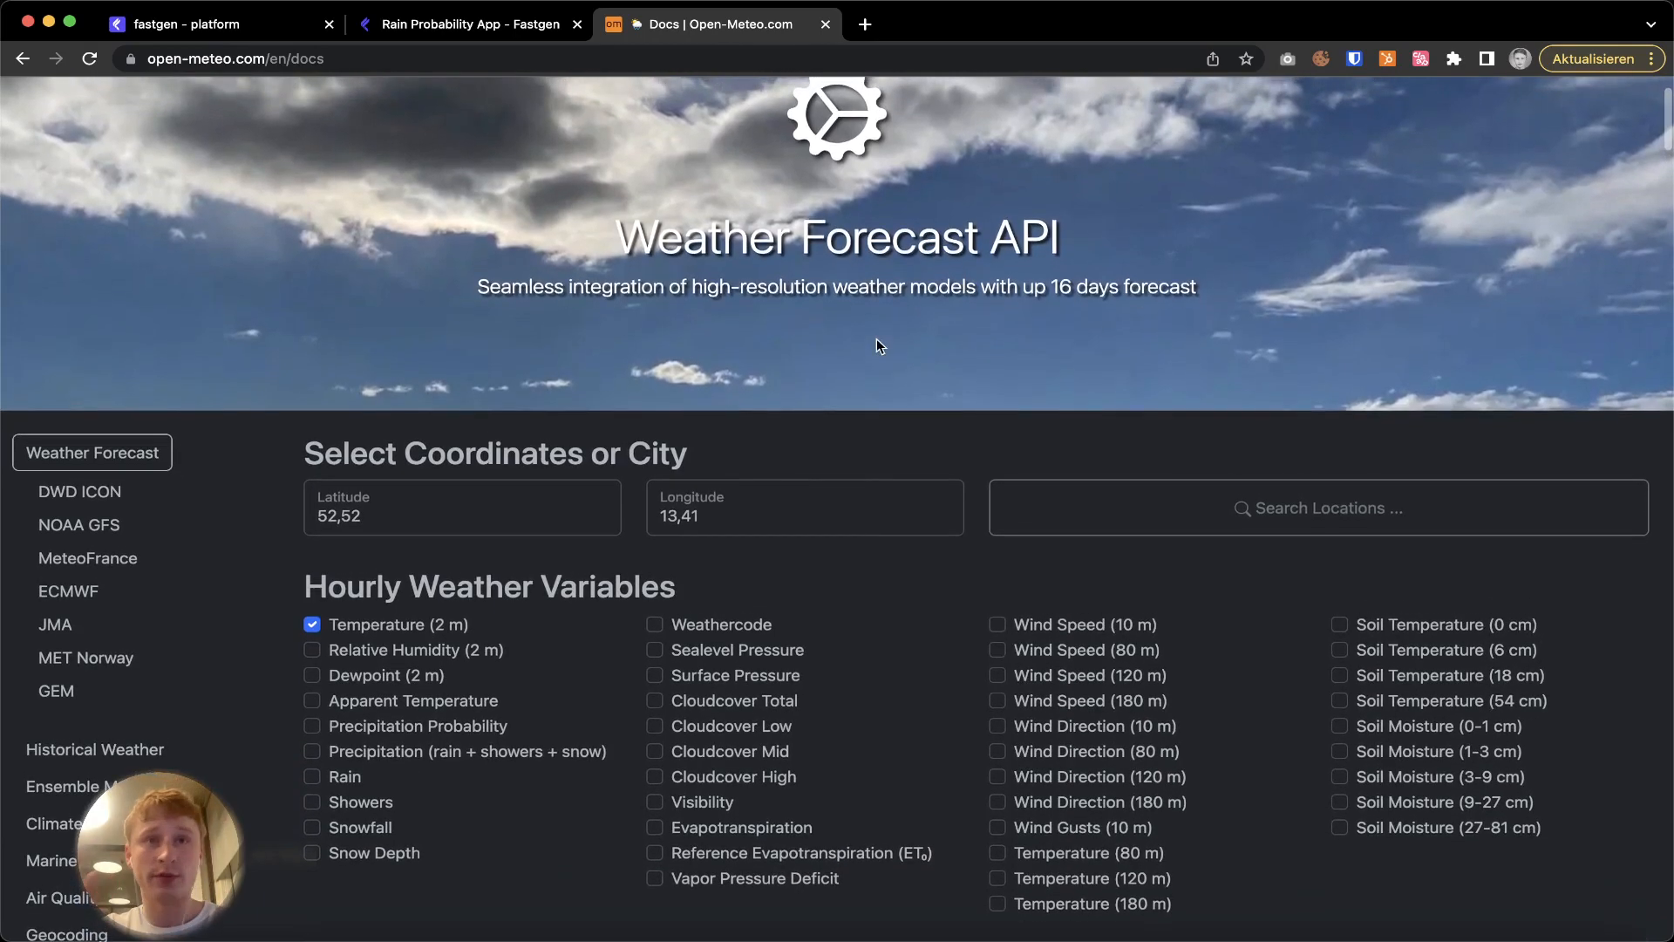
pyautogui.scroll(-2, 877, 338)
pyautogui.scroll(2, 621, 531)
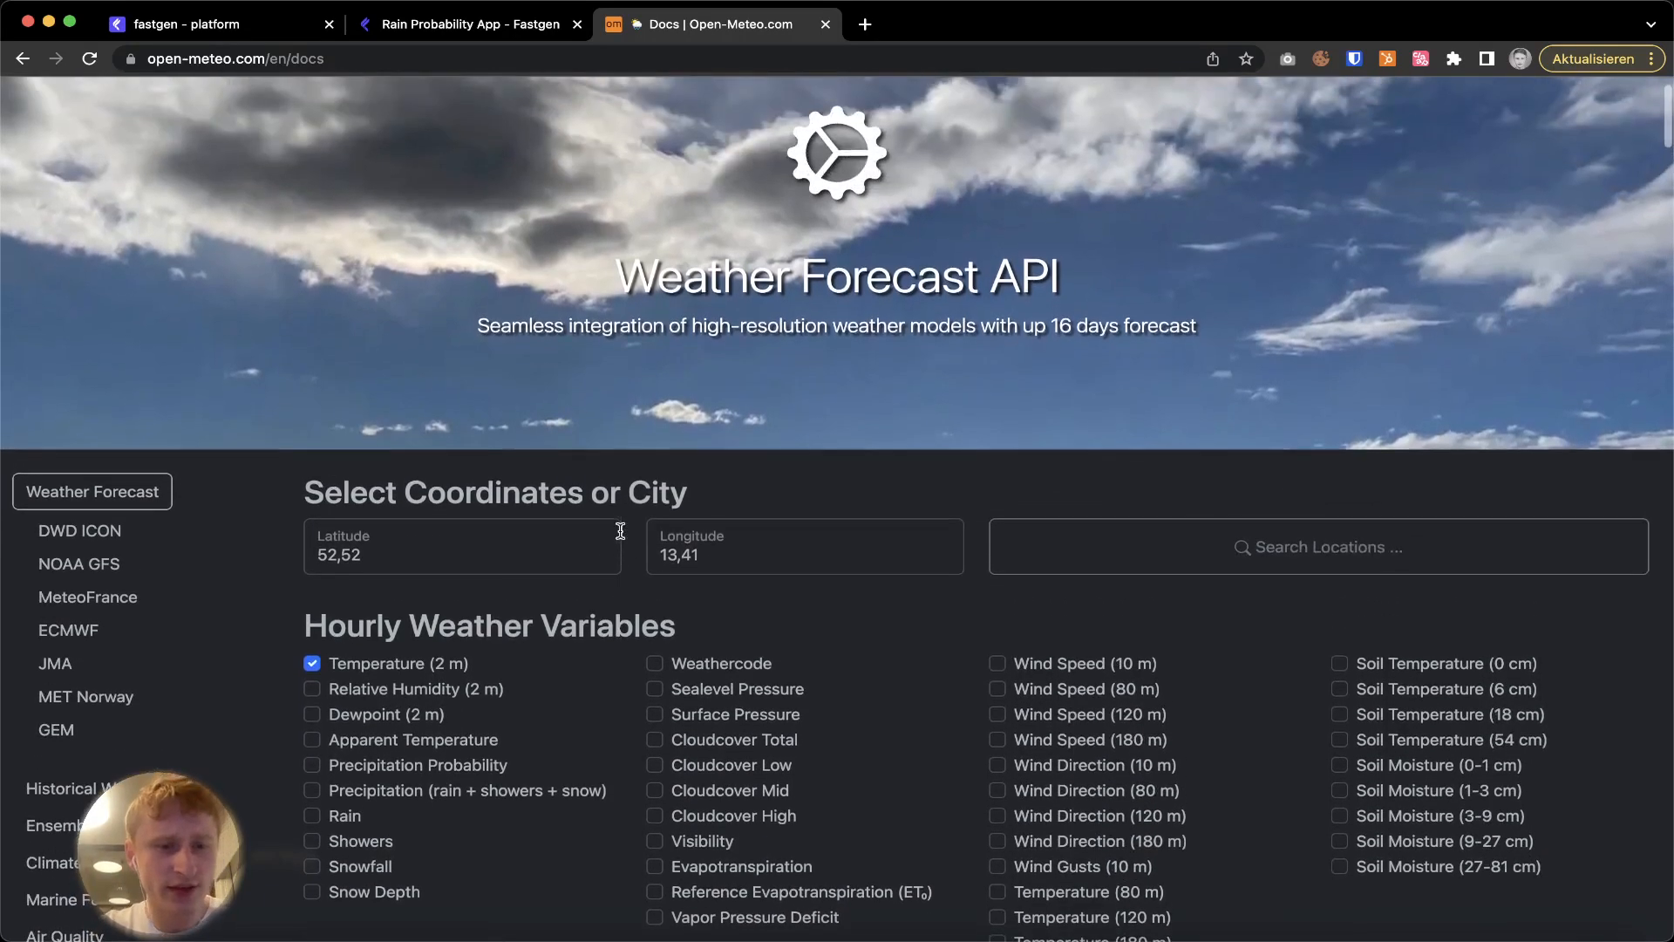
pyautogui.scroll(-2, 556, 673)
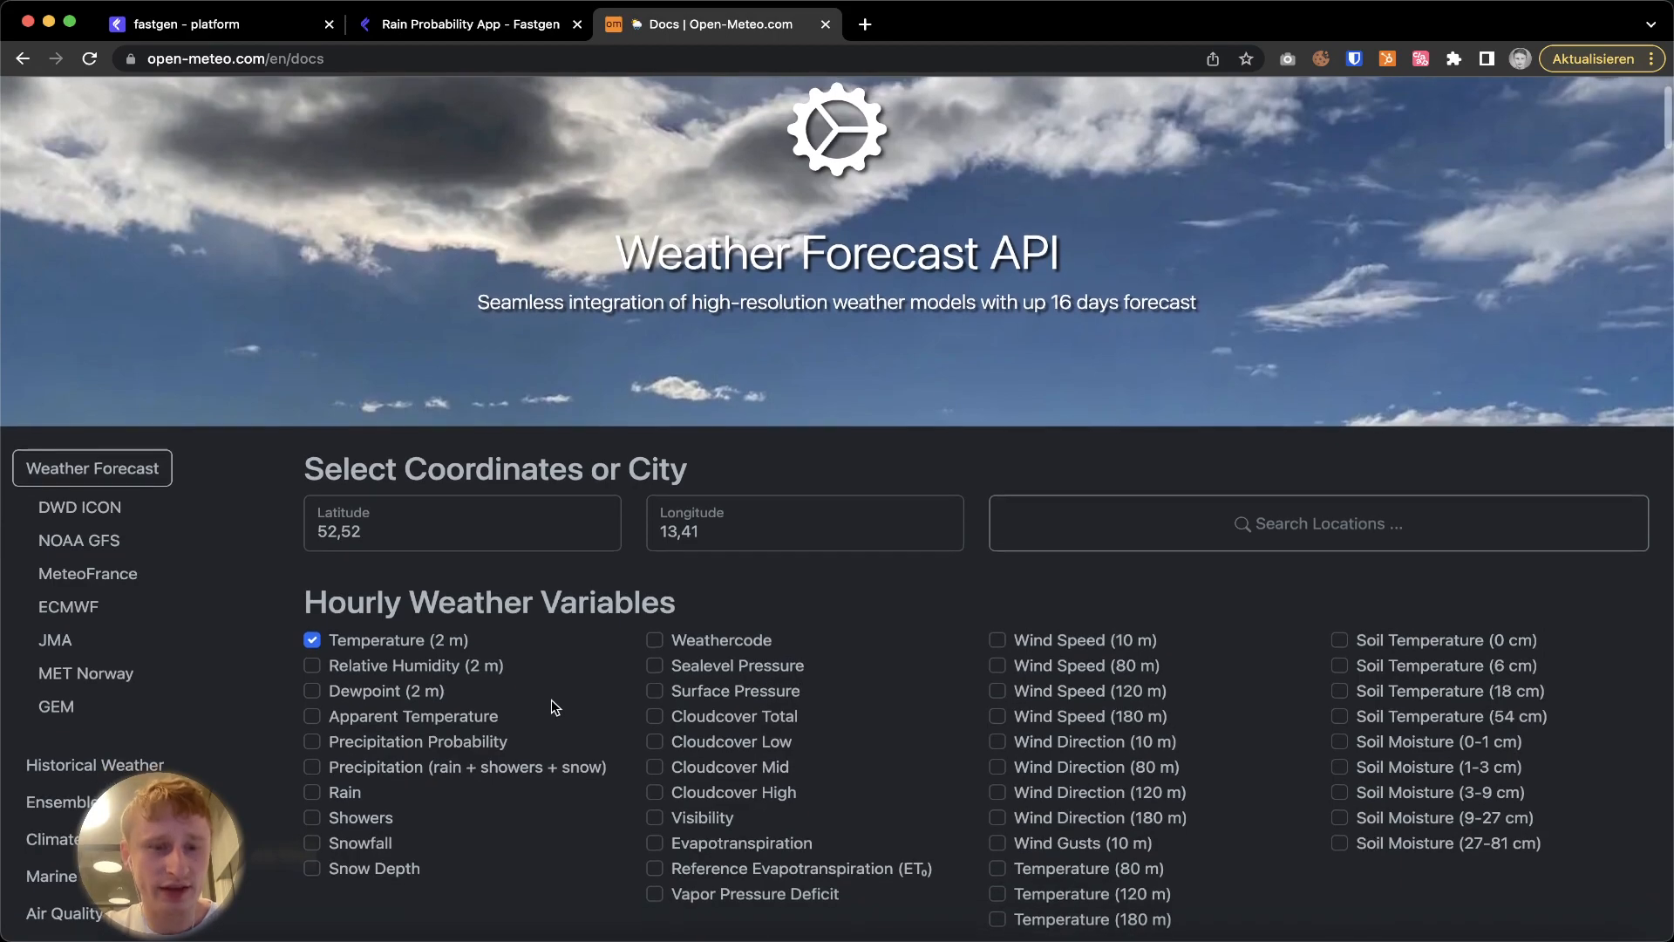
# In the hourly weather variables, deselect Temperature (2 m) and select Precipitation Probability.
pyautogui.click(312, 584)
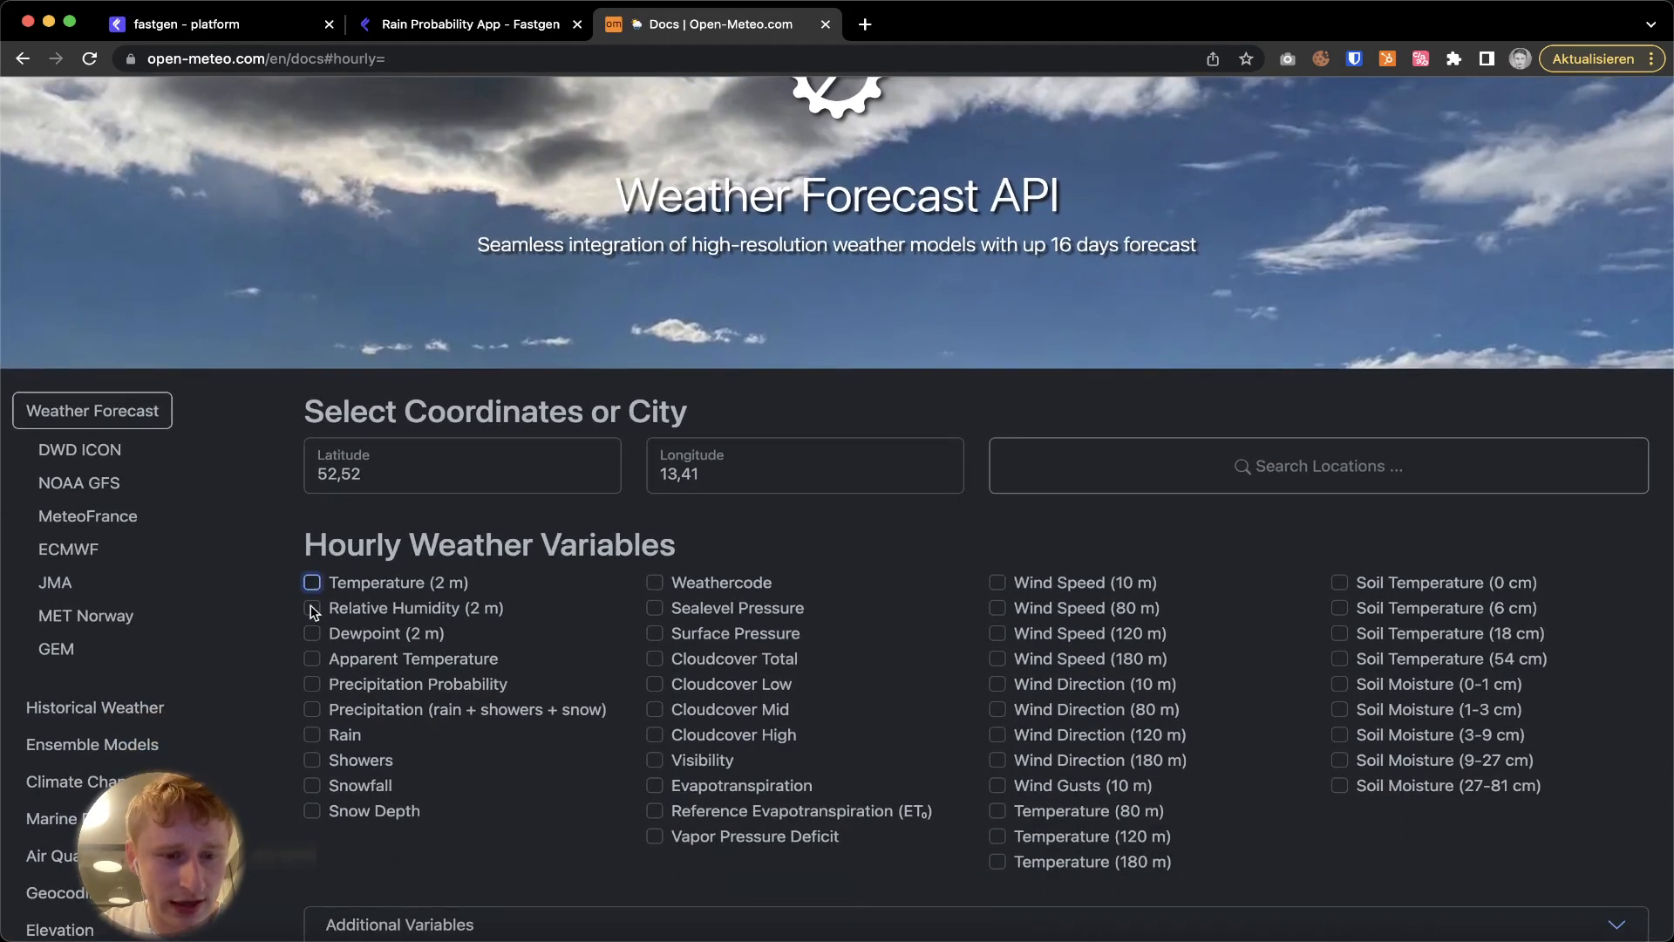
pyautogui.click(313, 686)
pyautogui.scroll(-10, 584, 628)
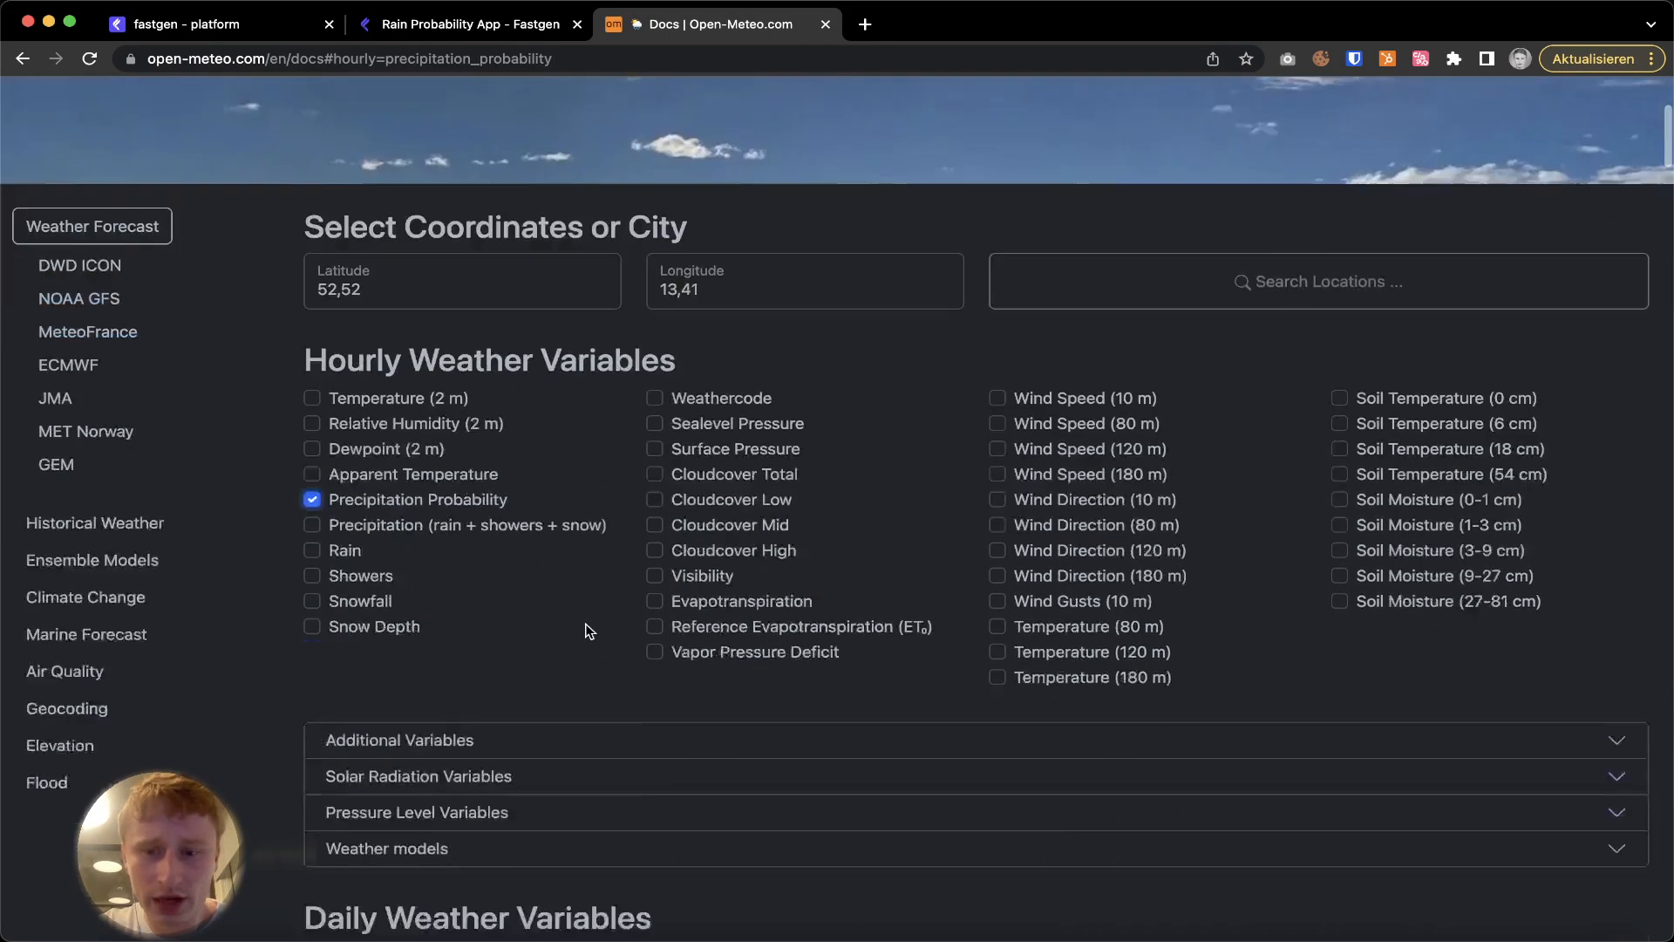
pyautogui.scroll(-8, 484, 714)
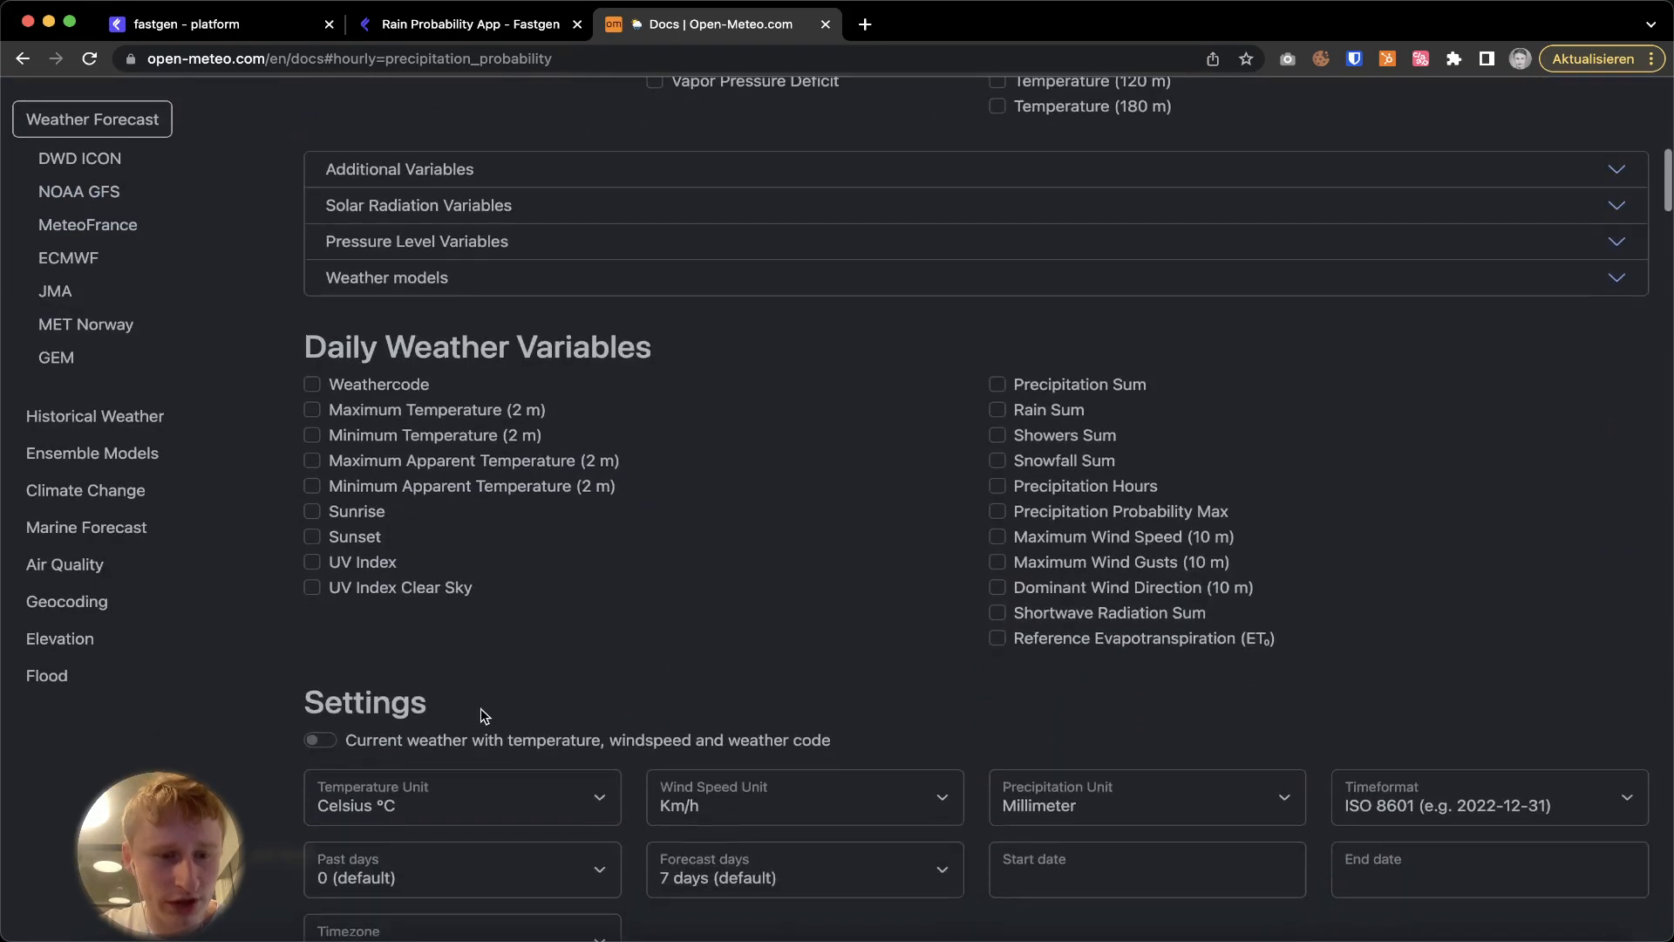
pyautogui.scroll(15, 479, 708)
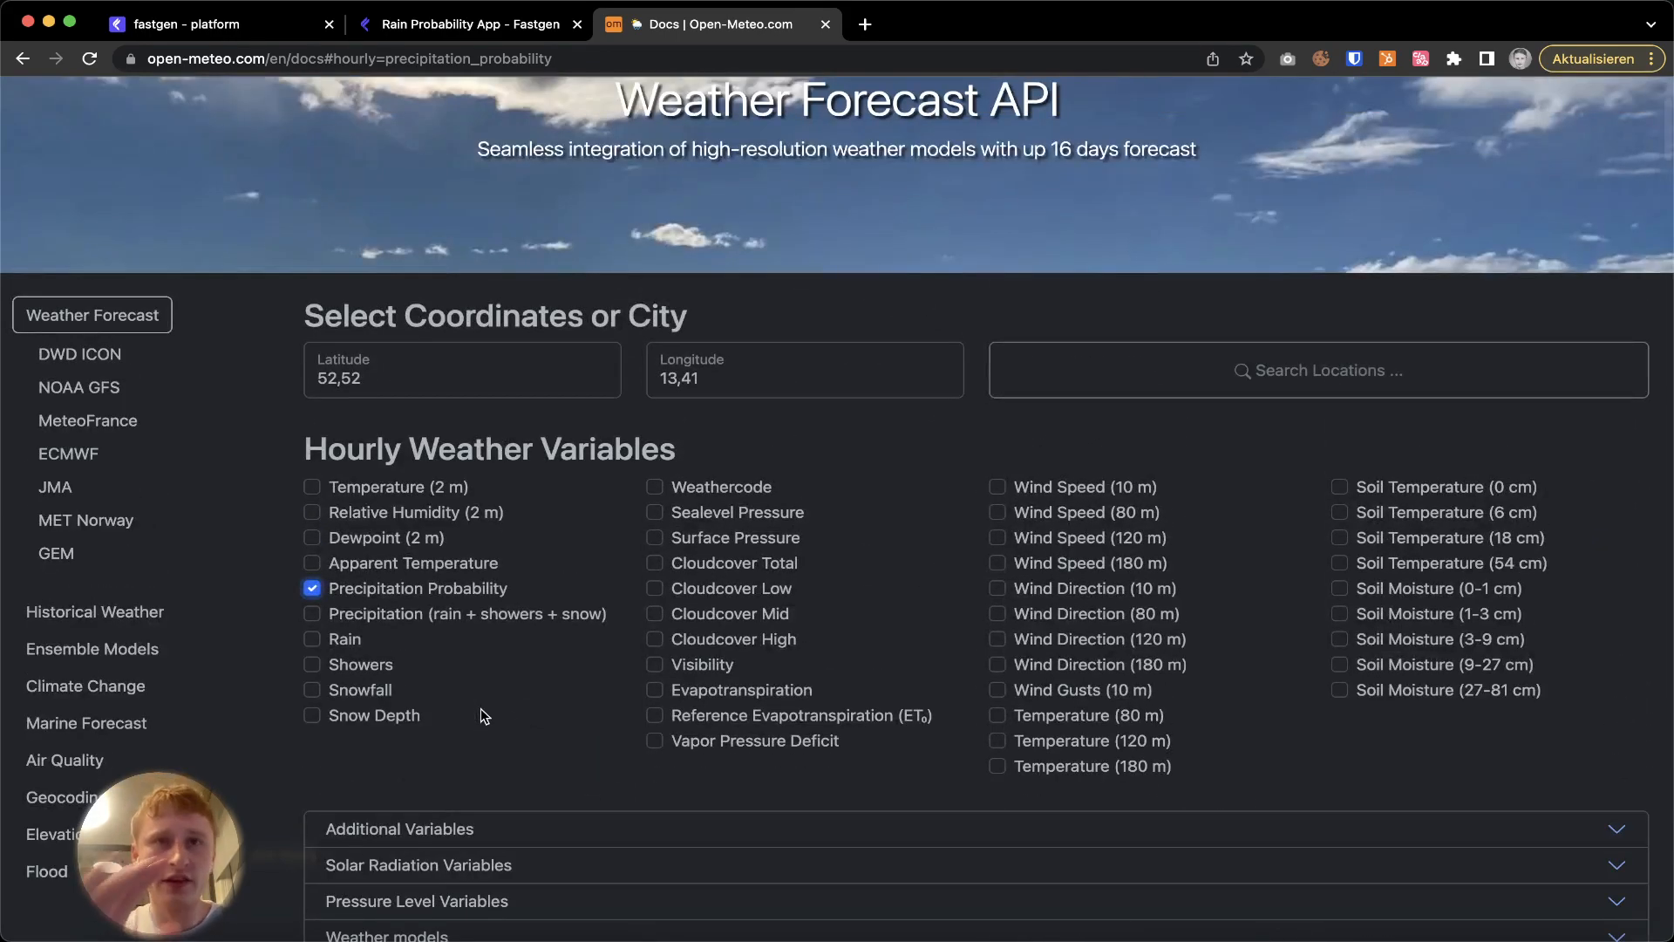
pyautogui.scroll(2, 485, 715)
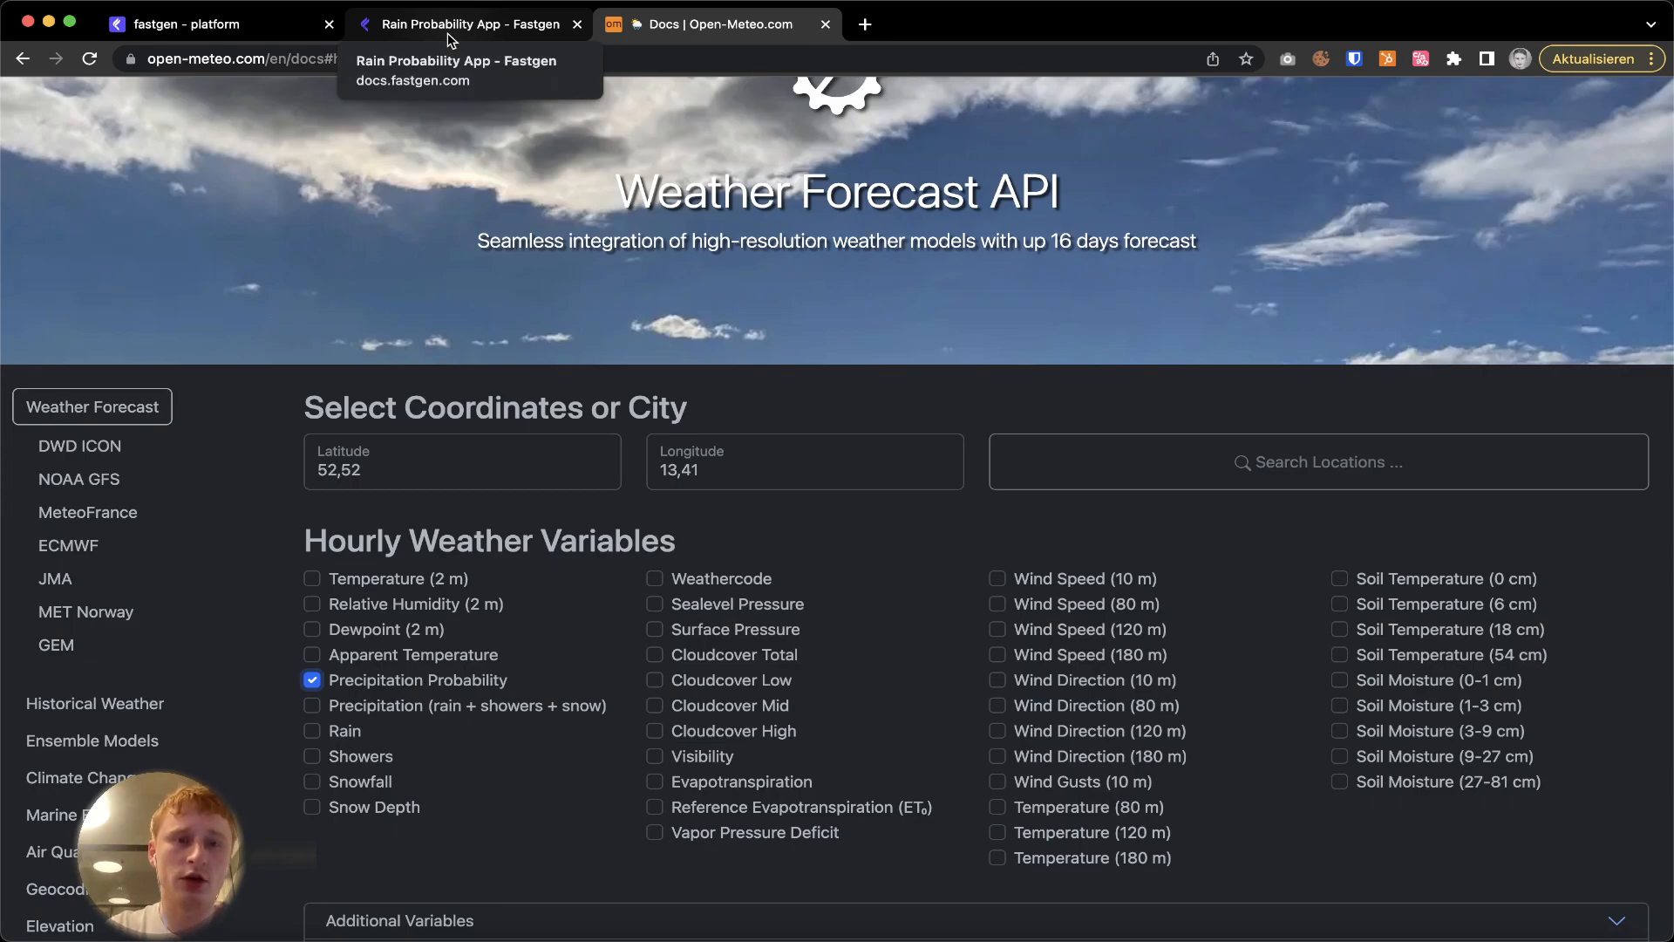
# Switch back to the Fastgen workflow and highlight the latitude and longitude parameters in the Get Rain Probability request URL.
pyautogui.click(209, 25)
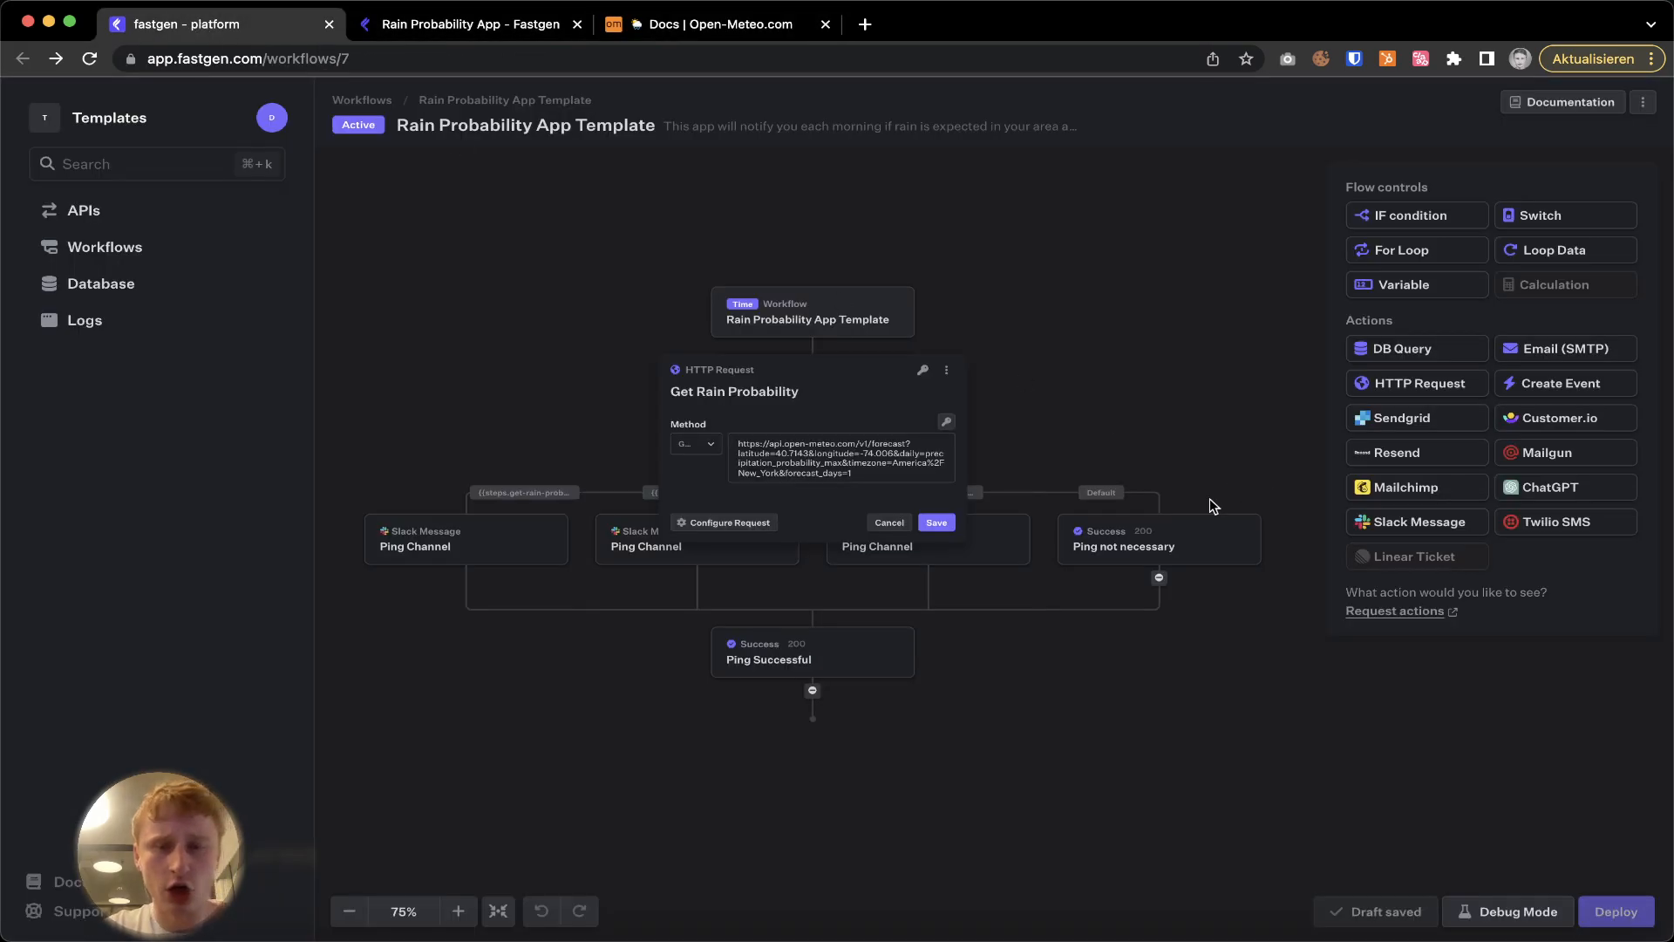
pyautogui.scroll(5, 854, 473)
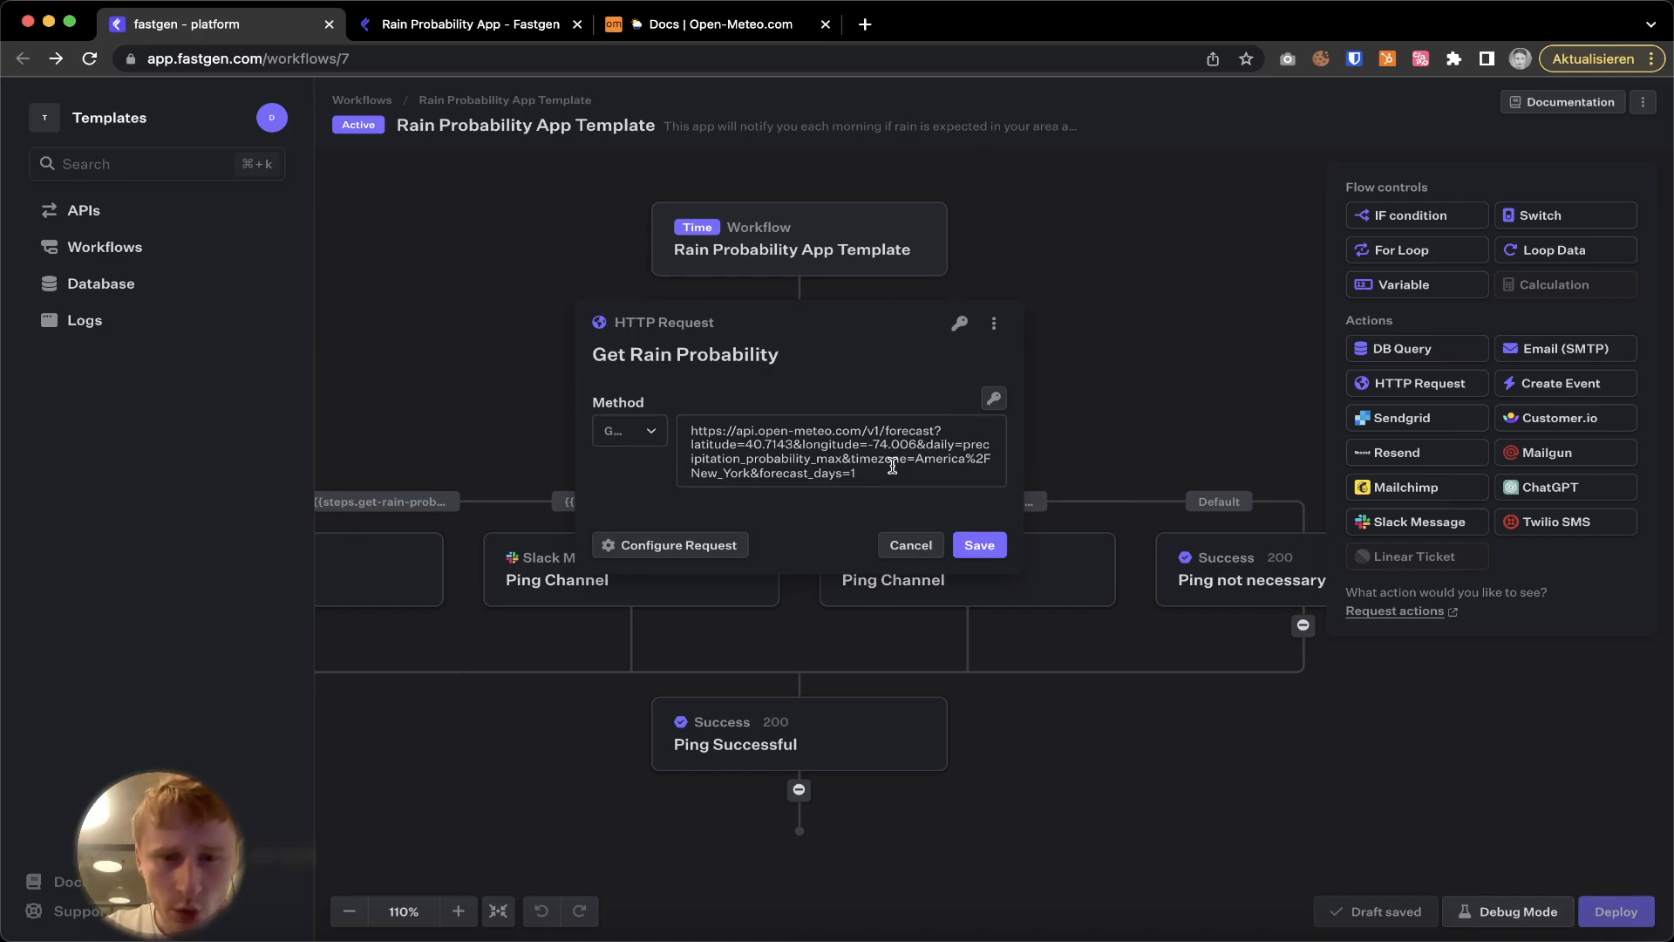
pyautogui.moveTo(692, 451); pyautogui.dragTo(737, 450)
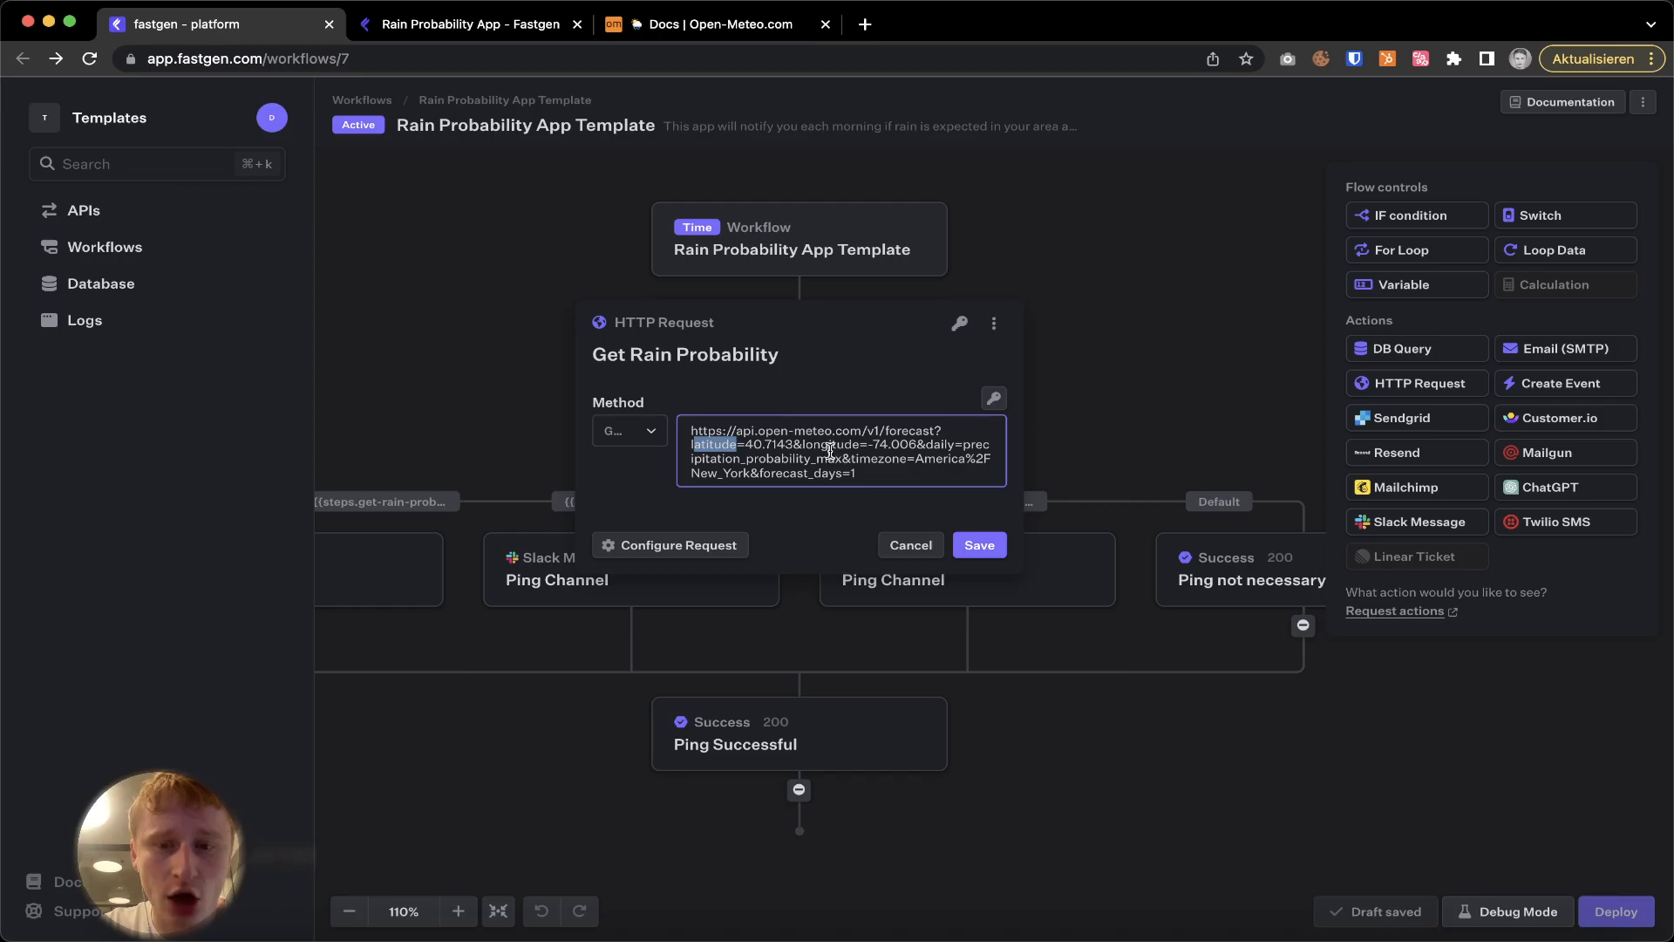
pyautogui.moveTo(916, 446); pyautogui.dragTo(690, 447)
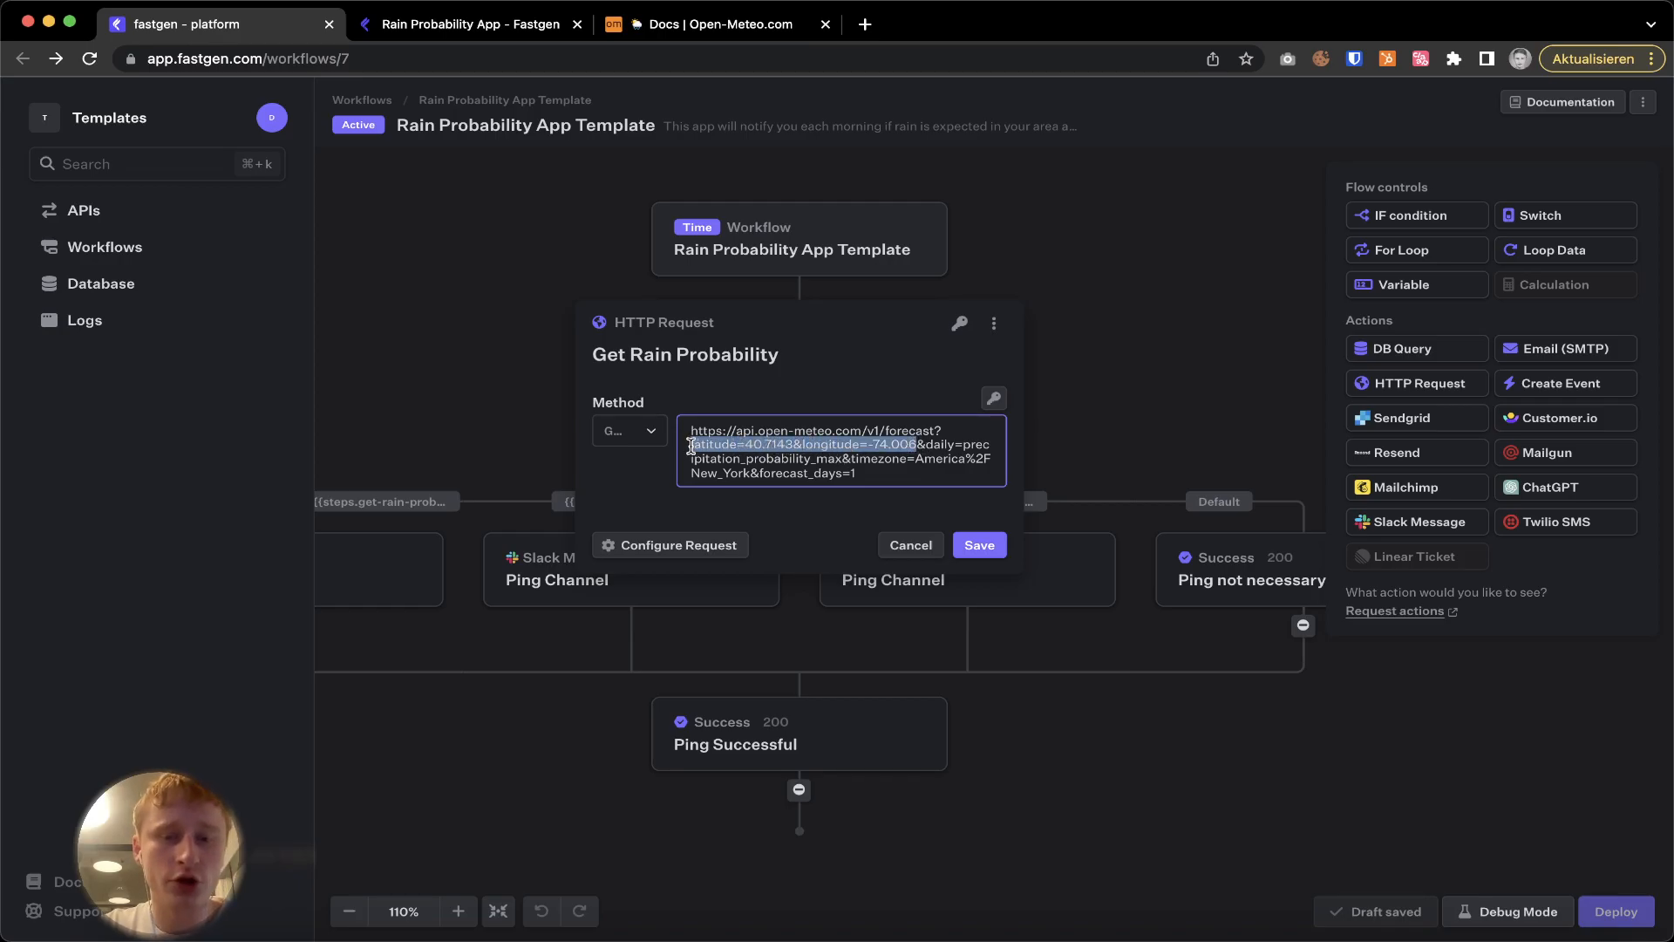
# Look over the coordinate fields in the Open-Meteo docs and check the Fastgen Rain Probability App guide on replacing coordinates.
pyautogui.click(698, 29)
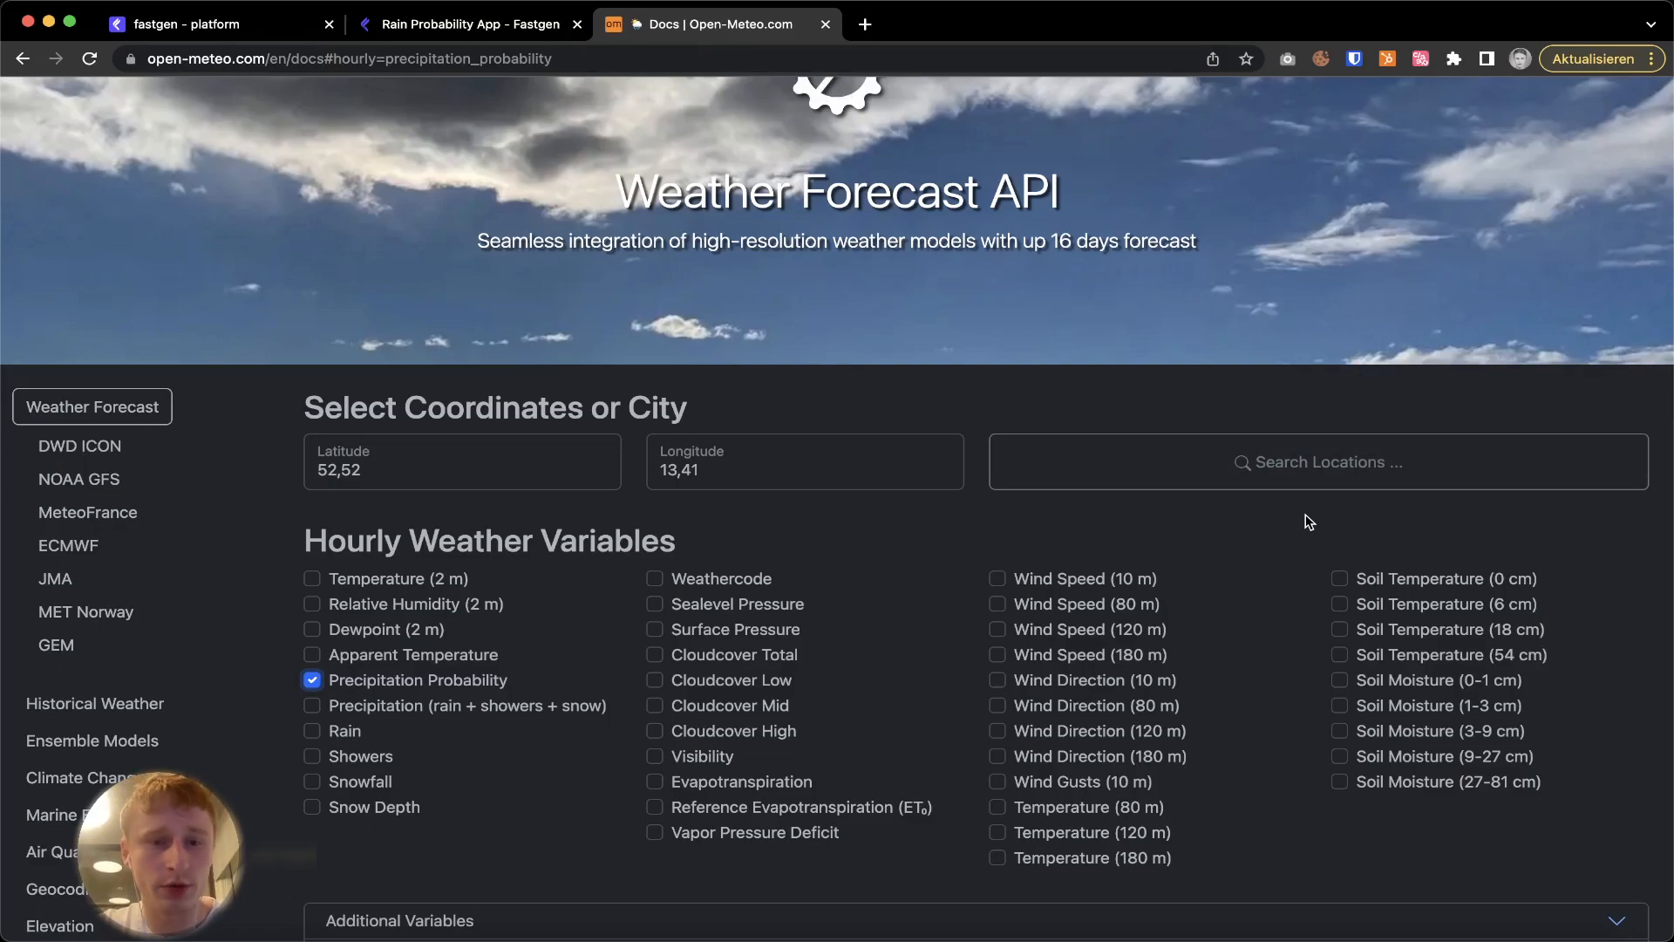
pyautogui.scroll(1, 823, 279)
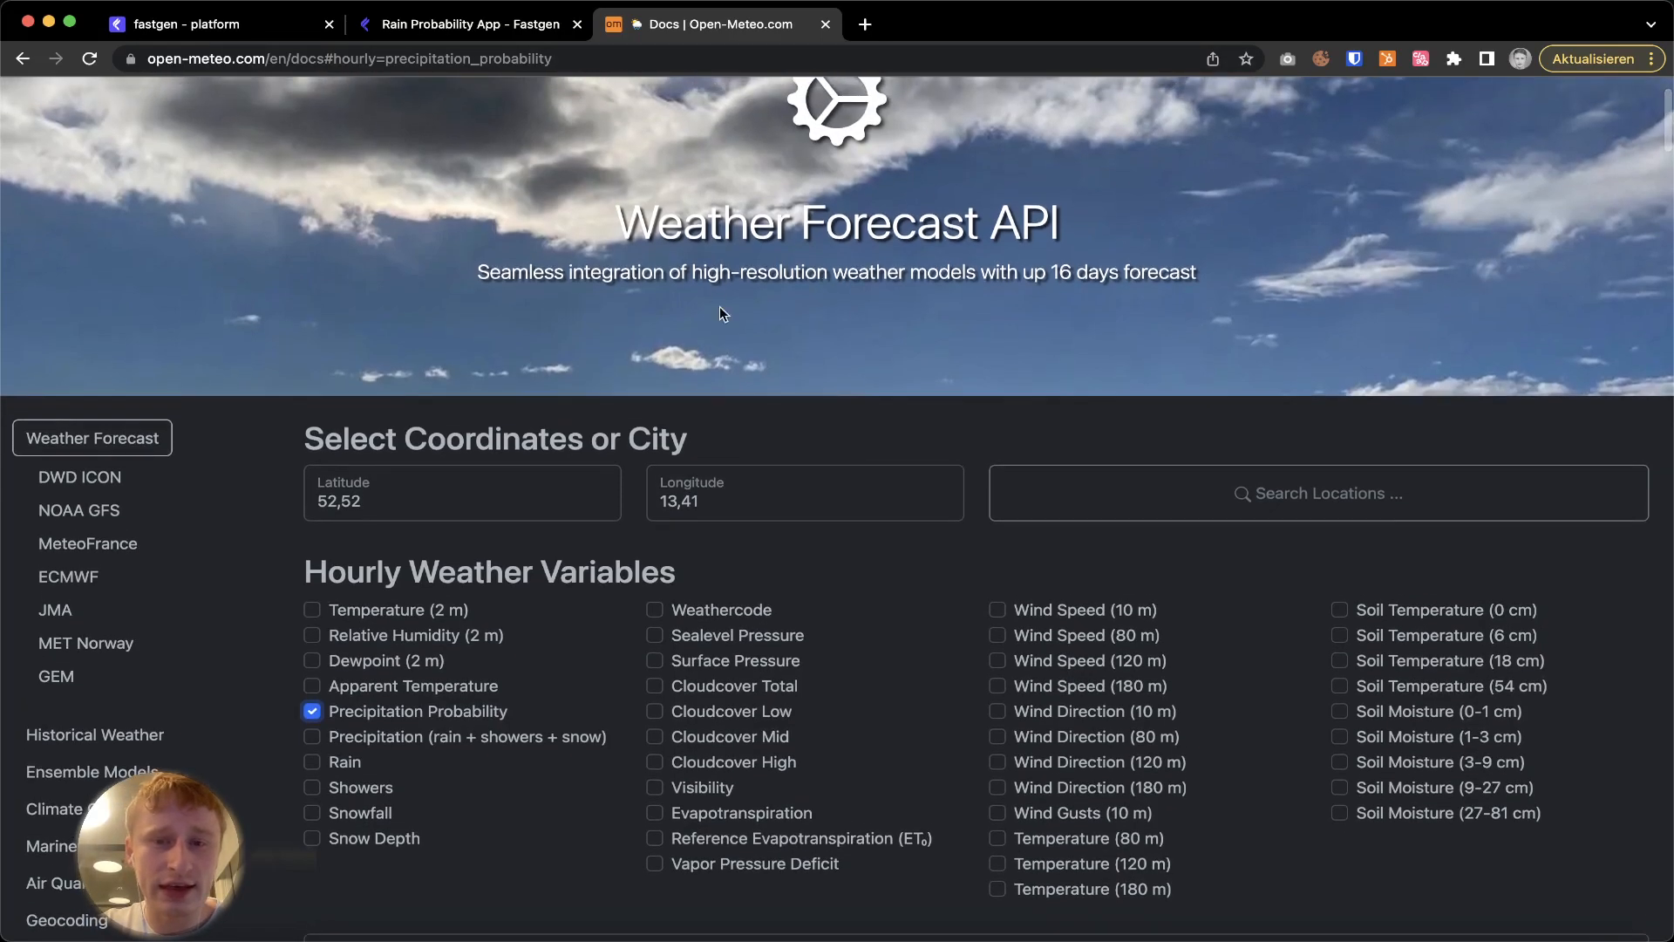
pyautogui.scroll(3, 1026, 314)
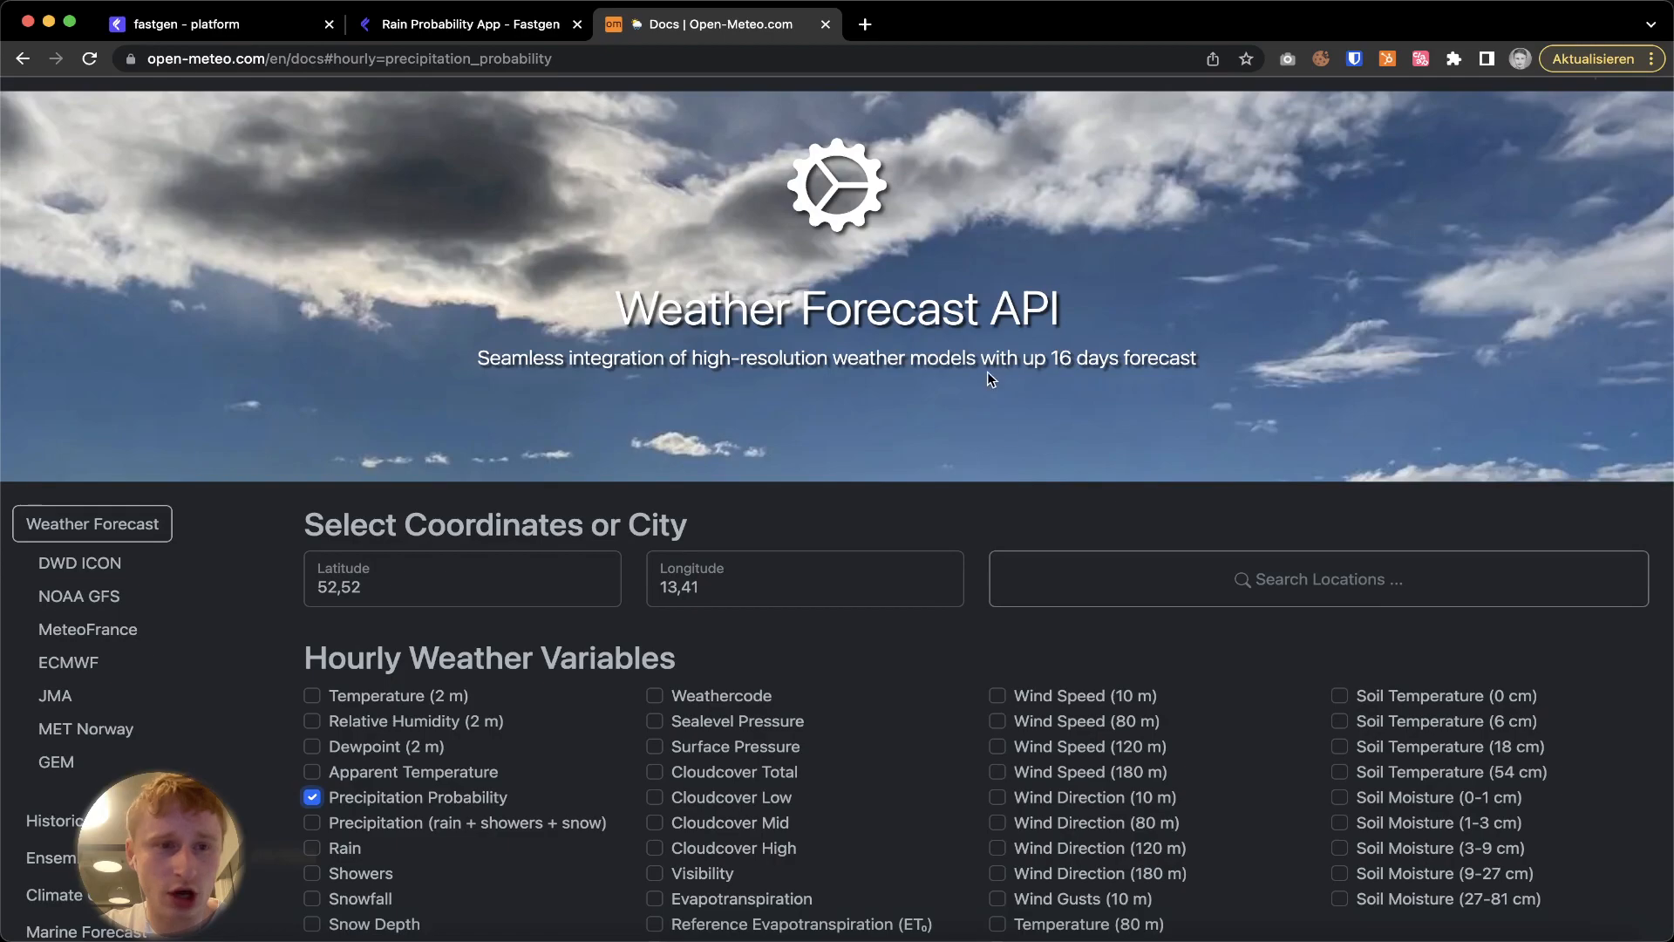
pyautogui.click(471, 23)
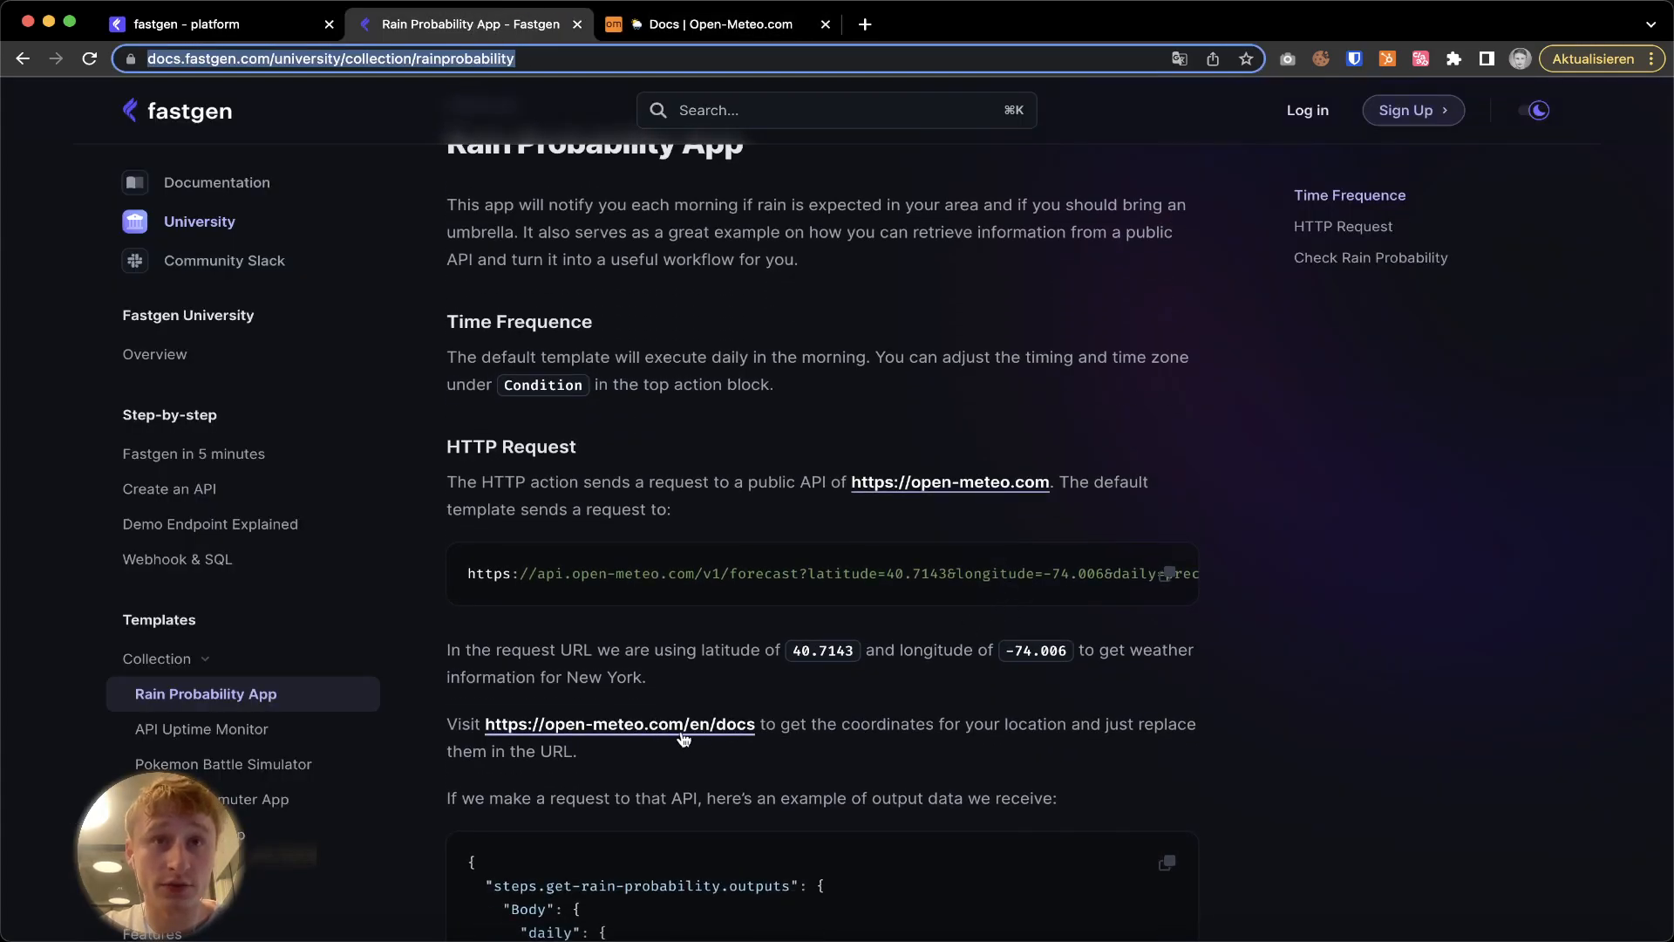
# In the Open-Meteo docs, search locations for "berlin" and choose Berlin in Land Berlin, Germany, as the coordinates.
pyautogui.click(721, 24)
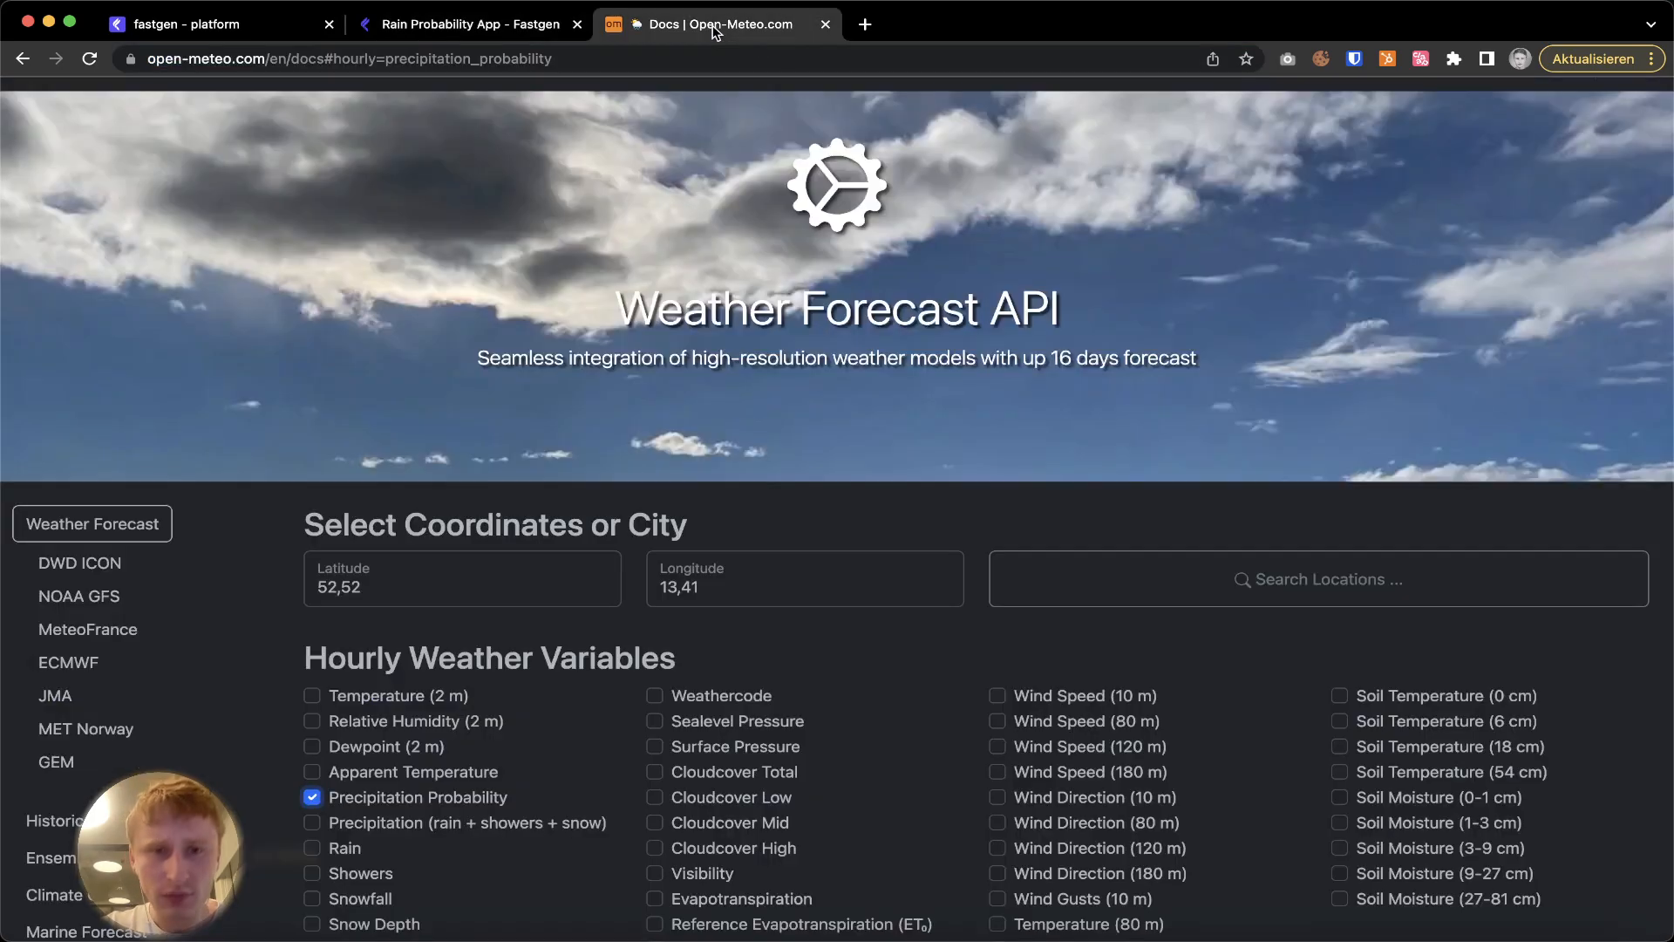
pyautogui.click(1233, 587)
pyautogui.write('berlin')
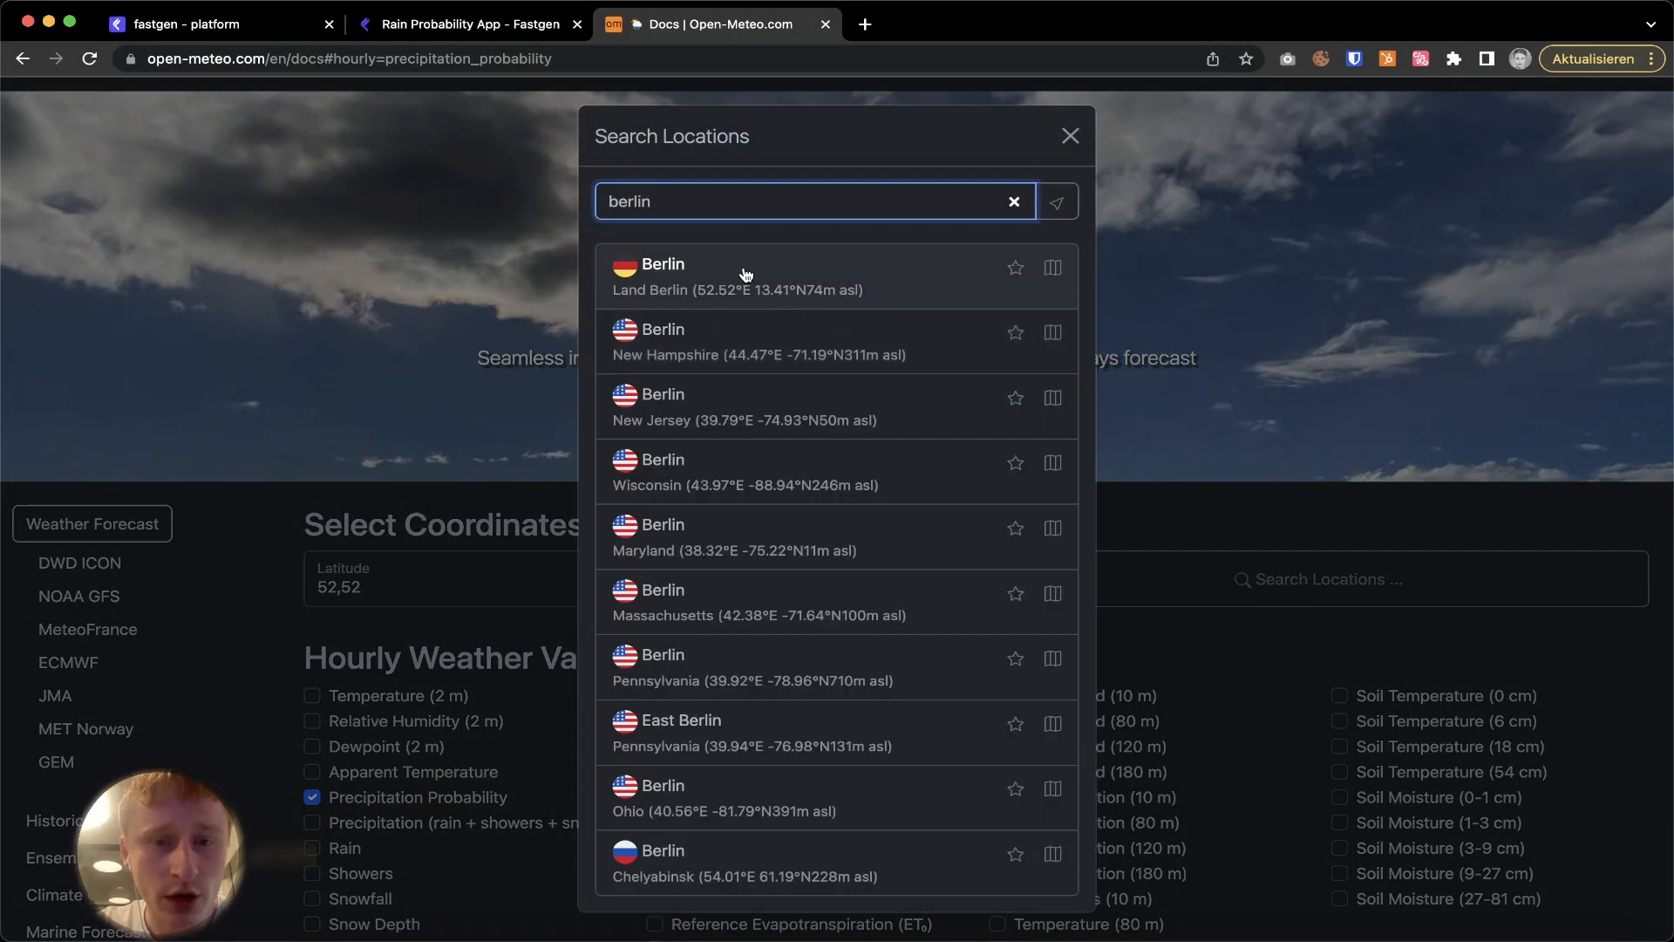
pyautogui.click(745, 276)
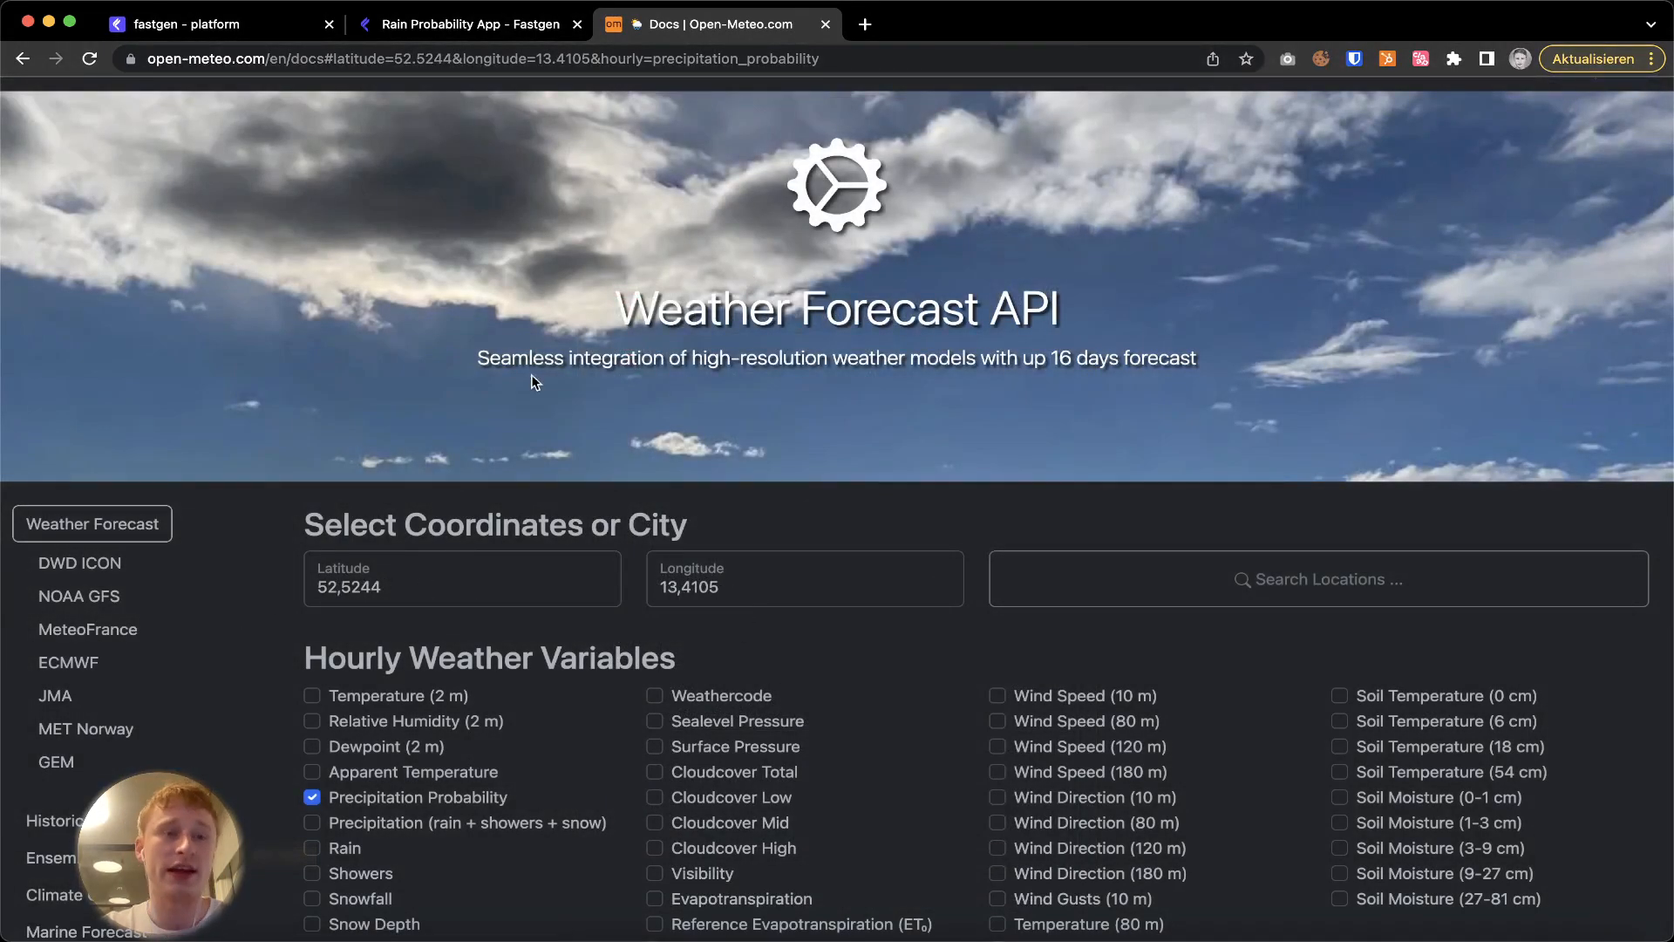
# Switch back to the Fastgen workflow, review the remaining parameters of the Get Rain Probability request URL, and close the request.
pyautogui.click(235, 25)
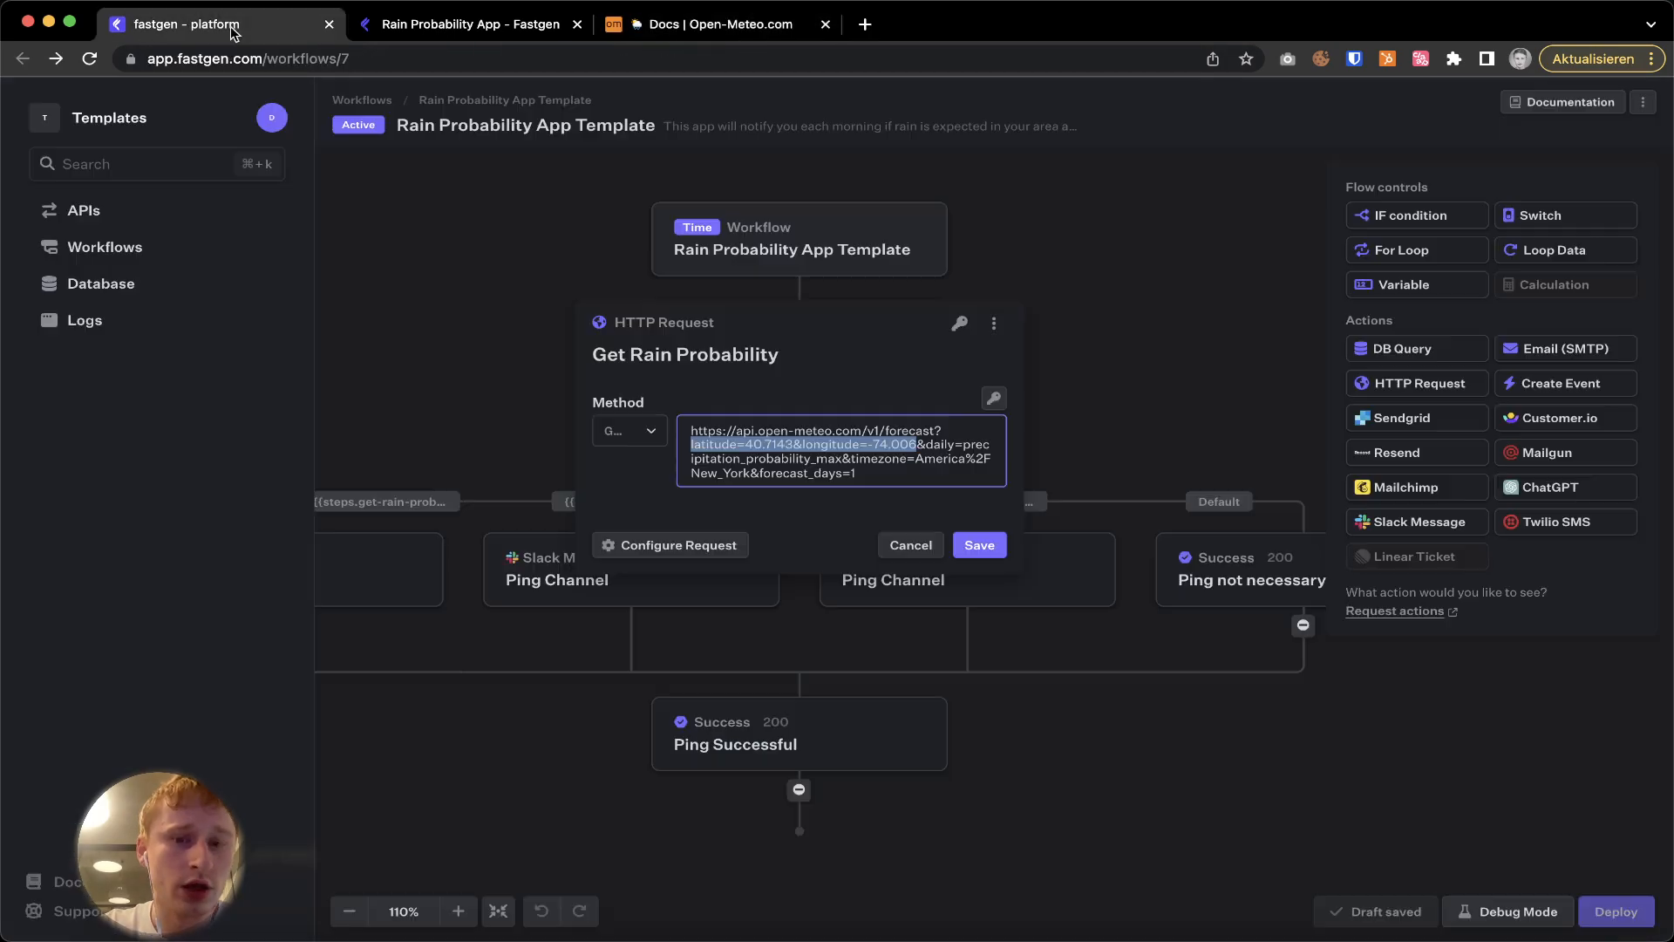
pyautogui.click(929, 445)
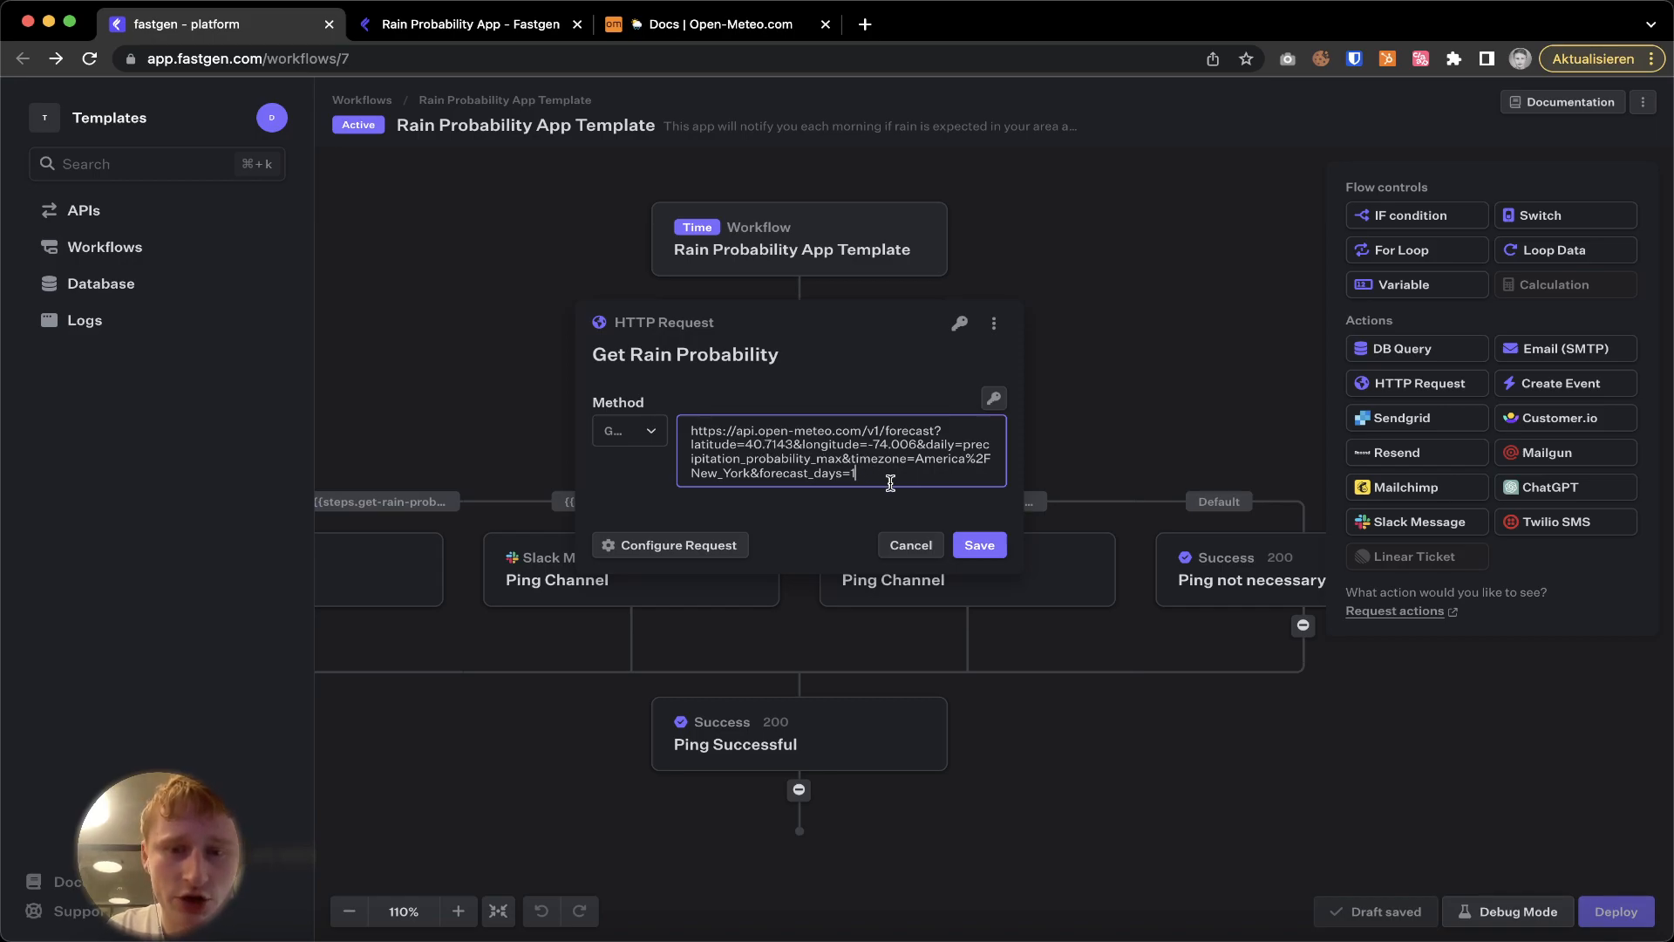
pyautogui.click(1188, 389)
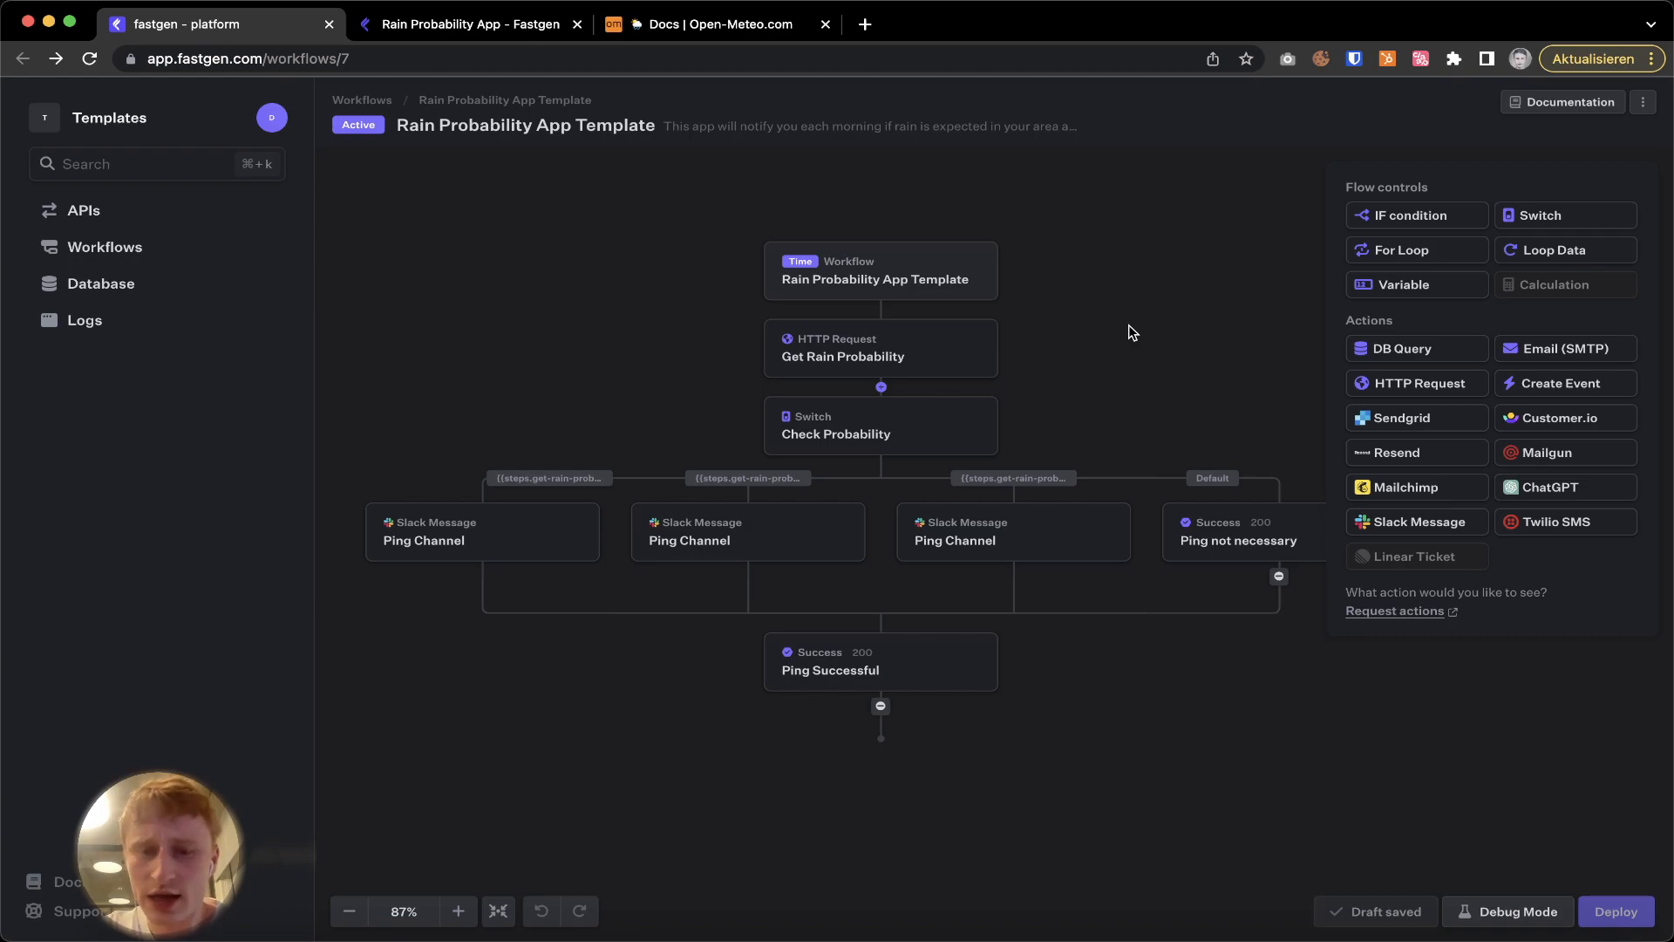
# Test the draft workflow in debug mode and inspect the Get Rain Probability step's output data.
pyautogui.click(1497, 912)
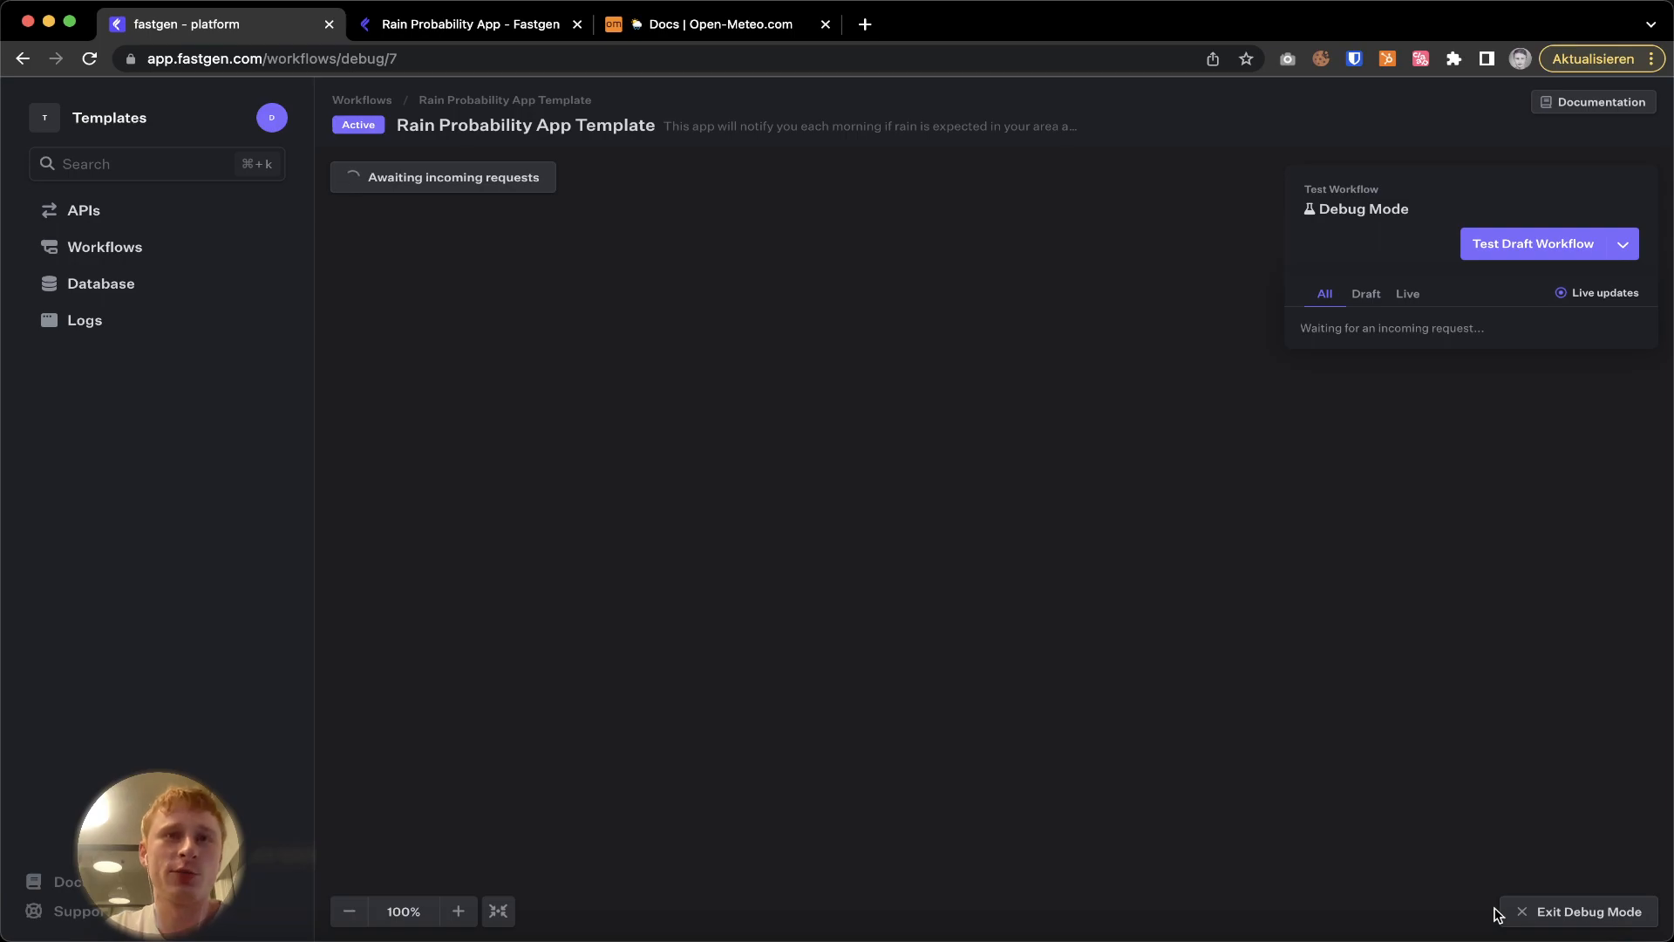
pyautogui.click(1524, 249)
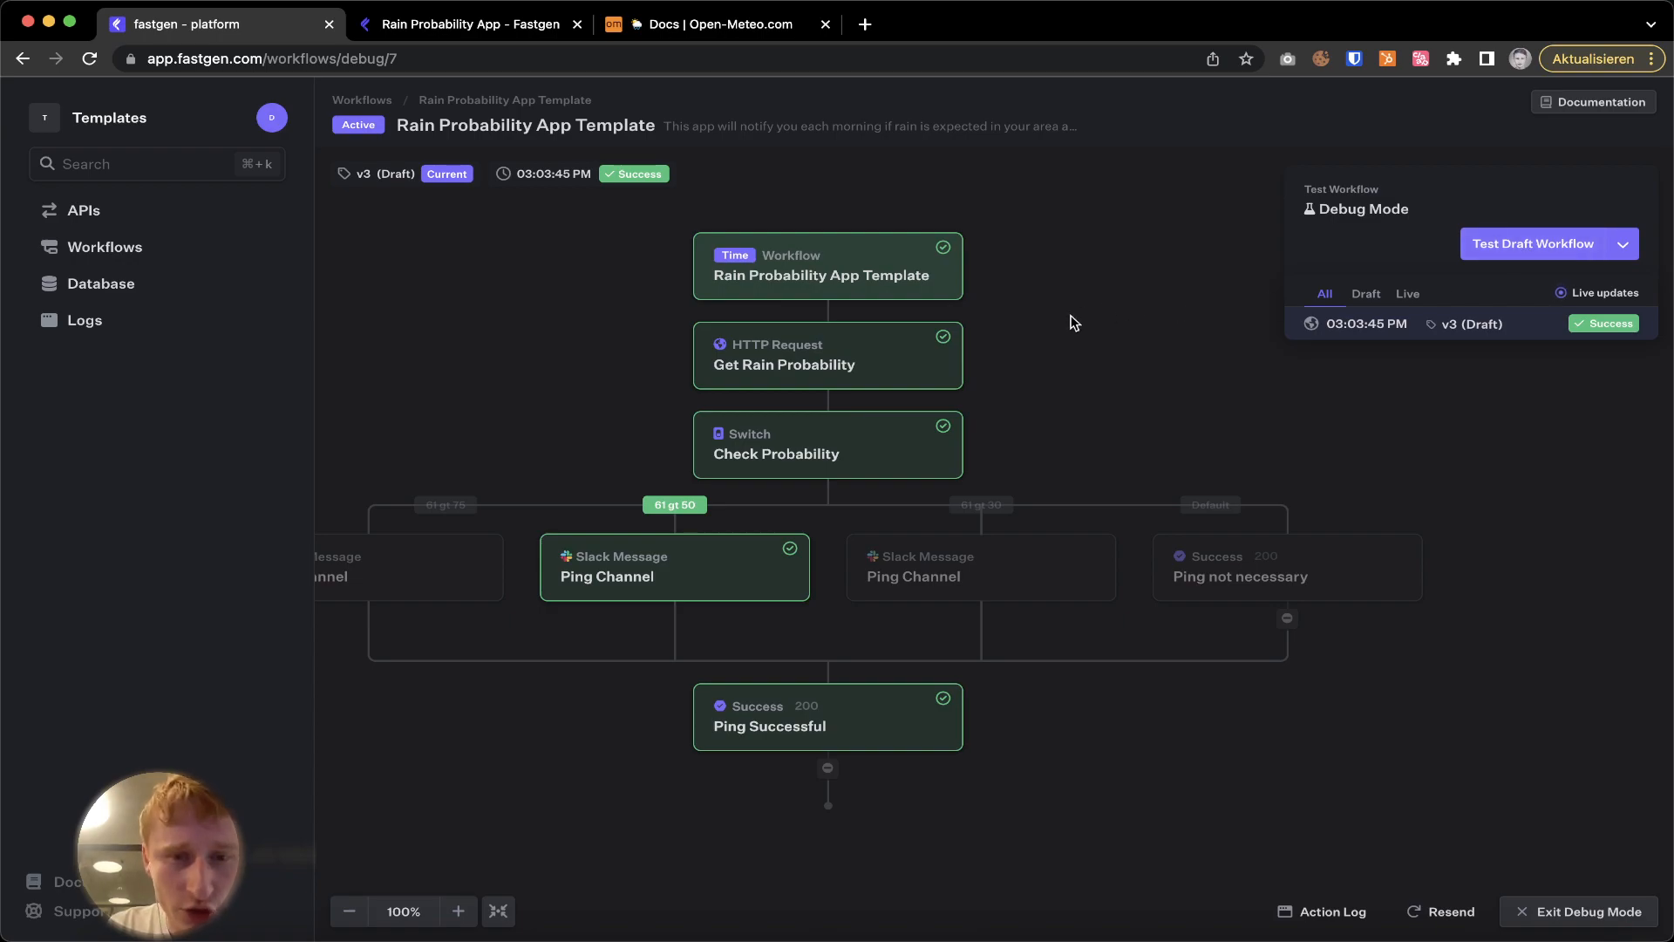
pyautogui.click(922, 359)
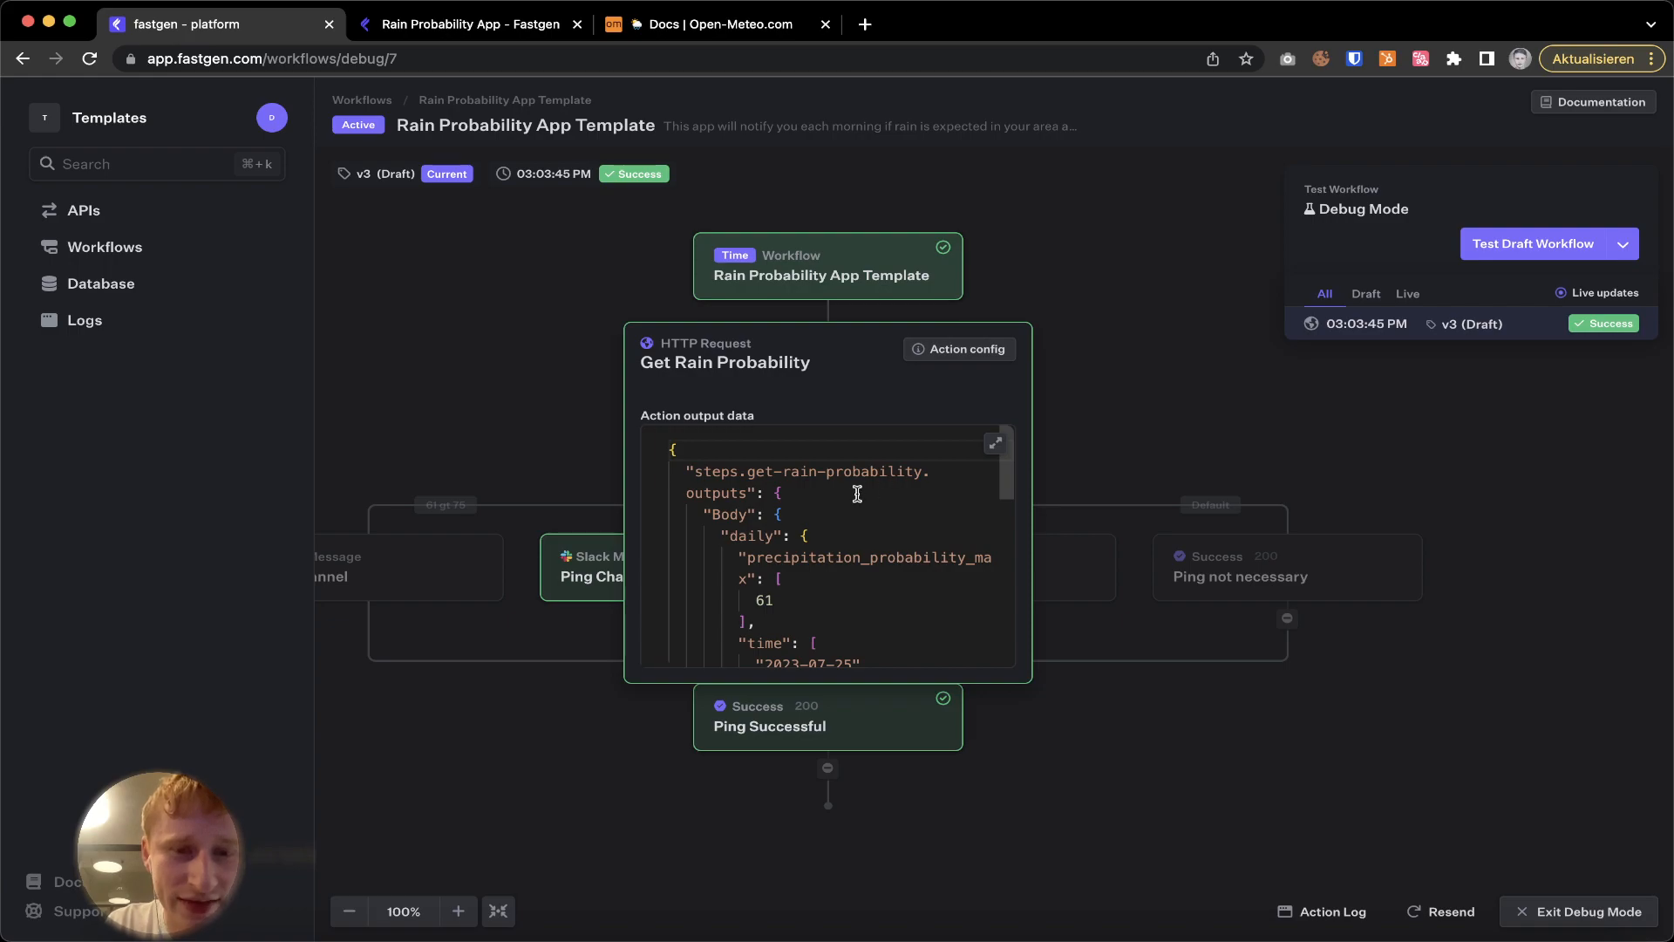
pyautogui.scroll(-10, 856, 492)
pyautogui.scroll(-5, 856, 494)
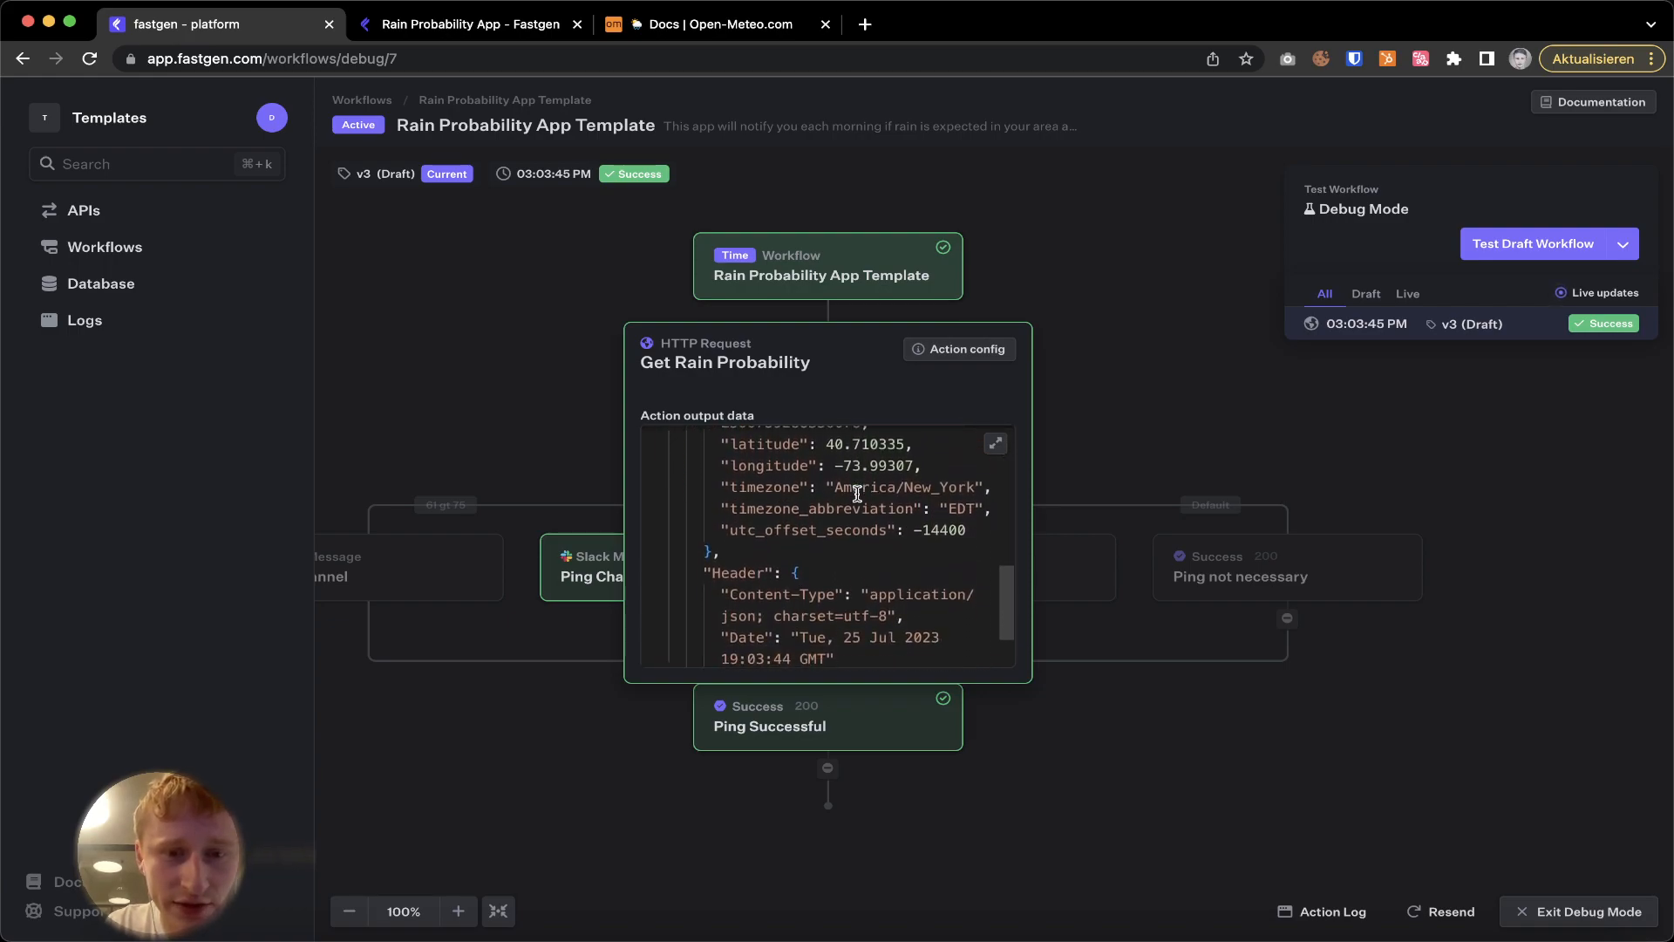
# Examine the precipitation_probability_max value in the Get Rain Probability output data, close the step, and exit debug mode.
pyautogui.scroll(15, 857, 494)
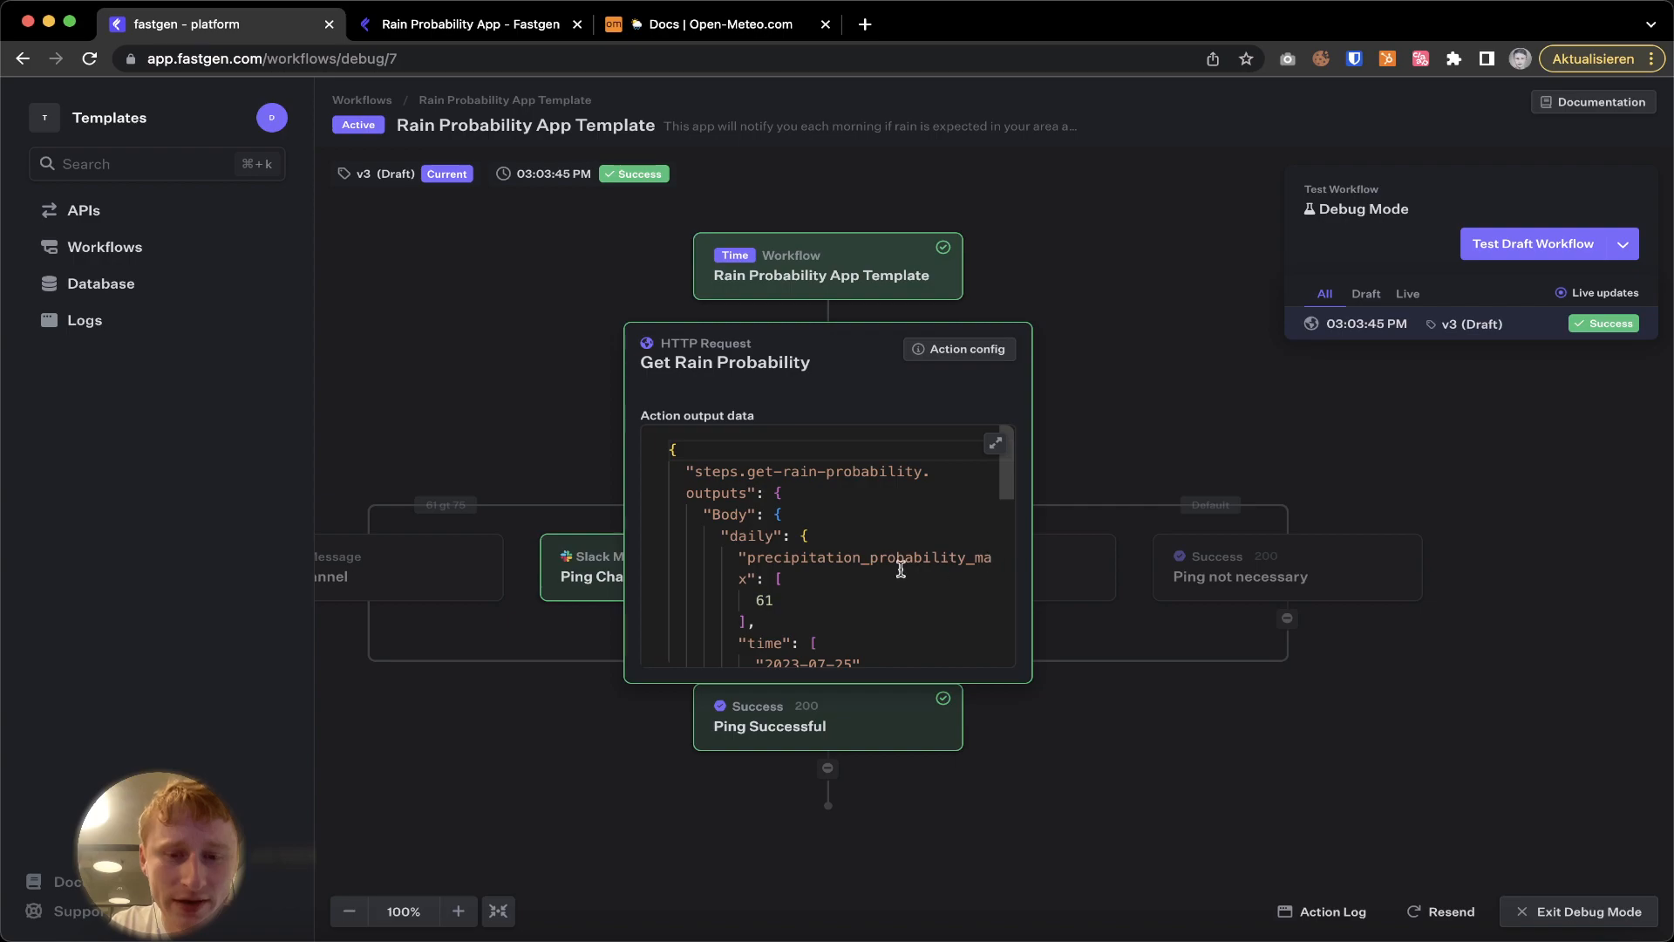
pyautogui.doubleClick(758, 600)
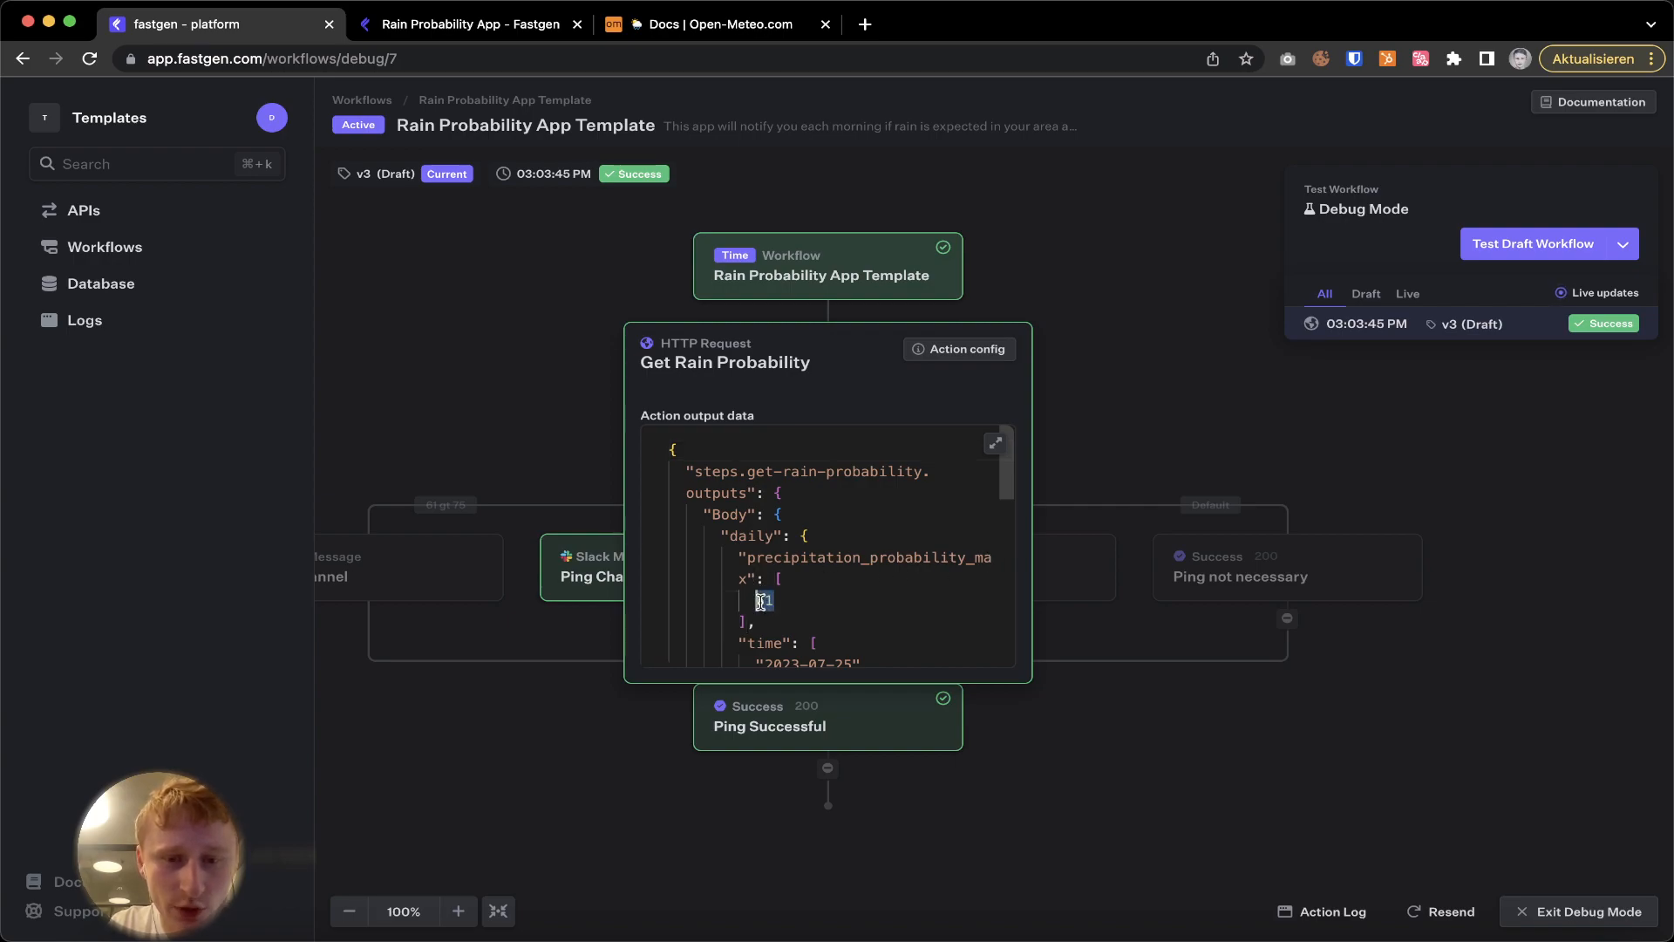
pyautogui.click(853, 578)
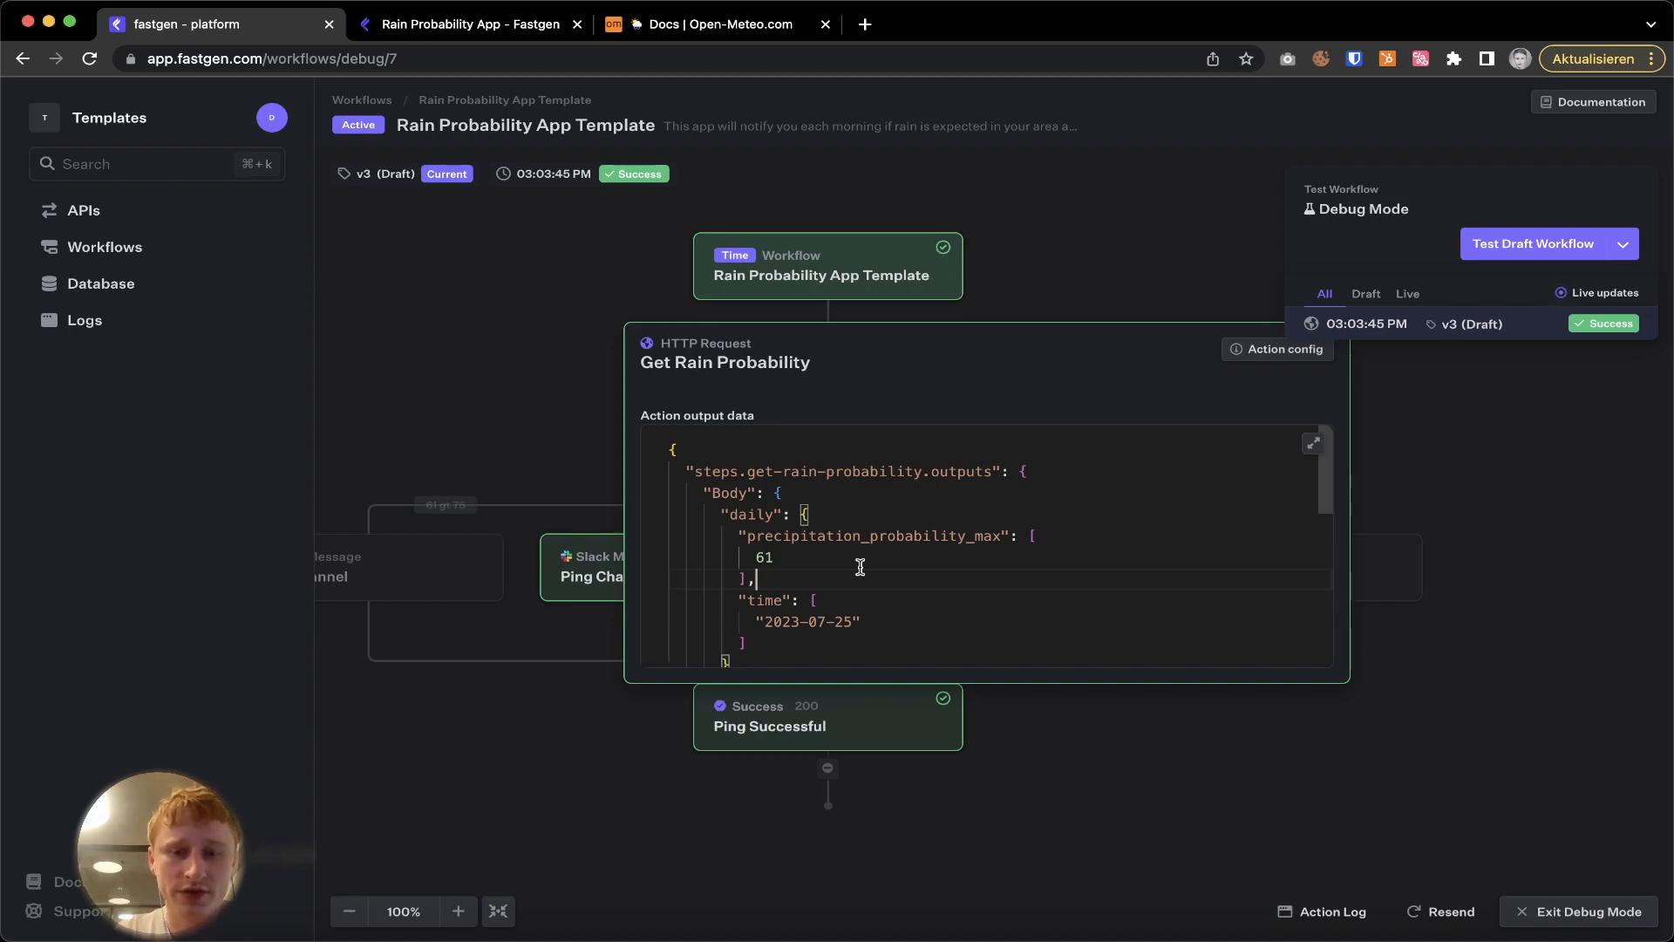
pyautogui.click(535, 373)
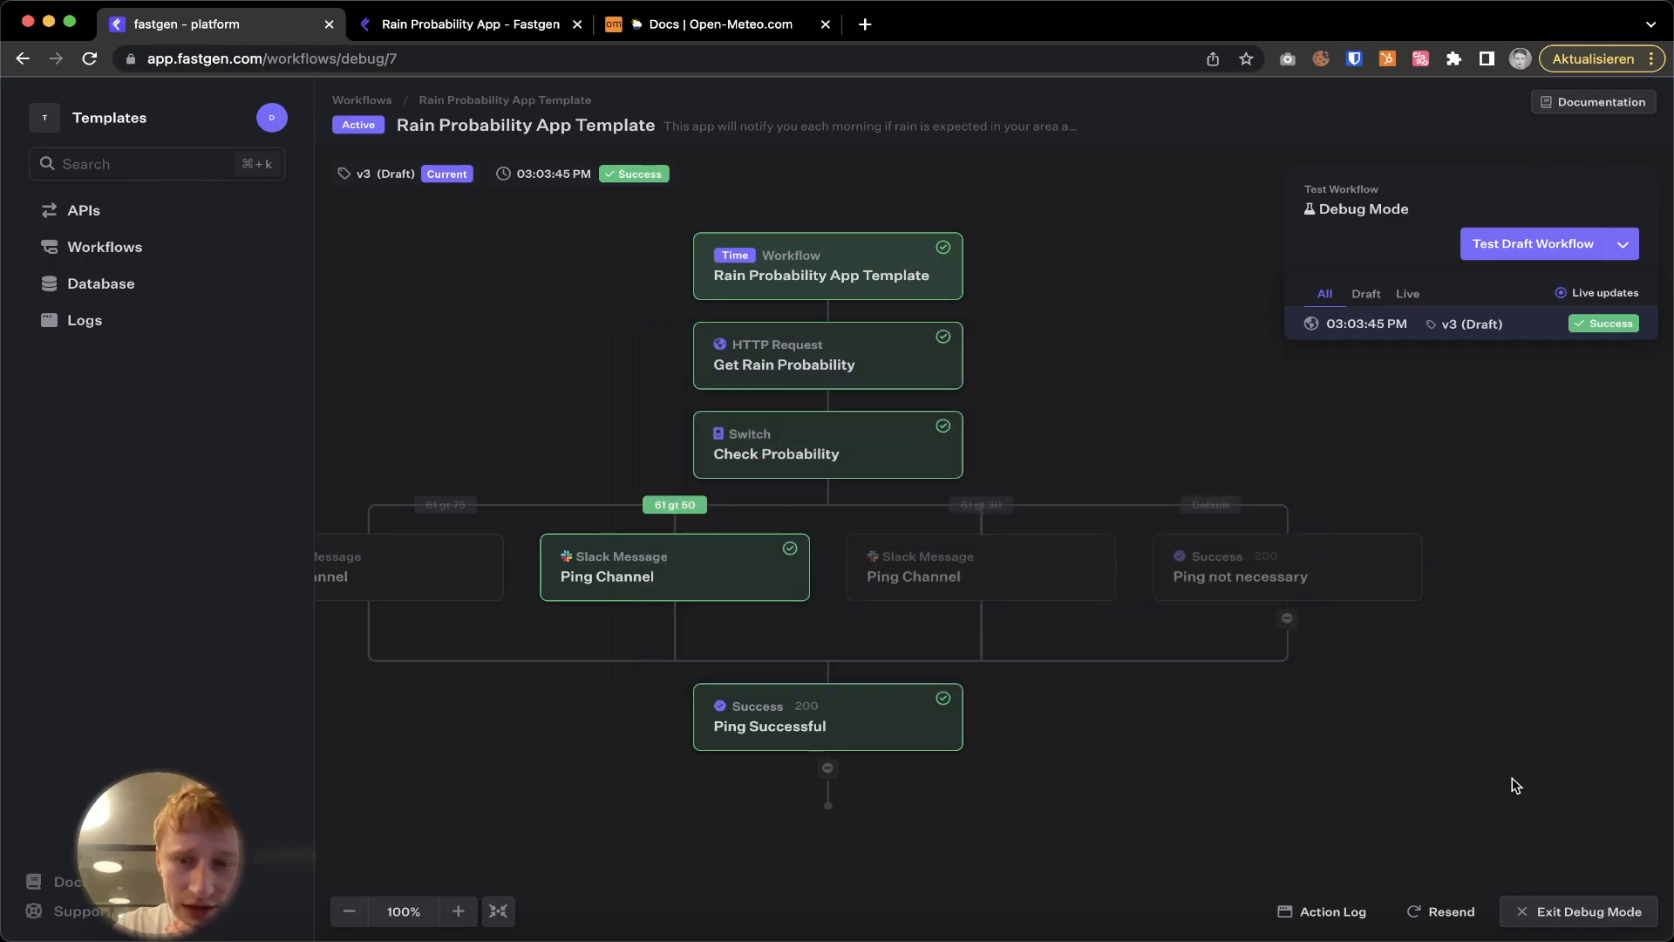
pyautogui.click(1566, 909)
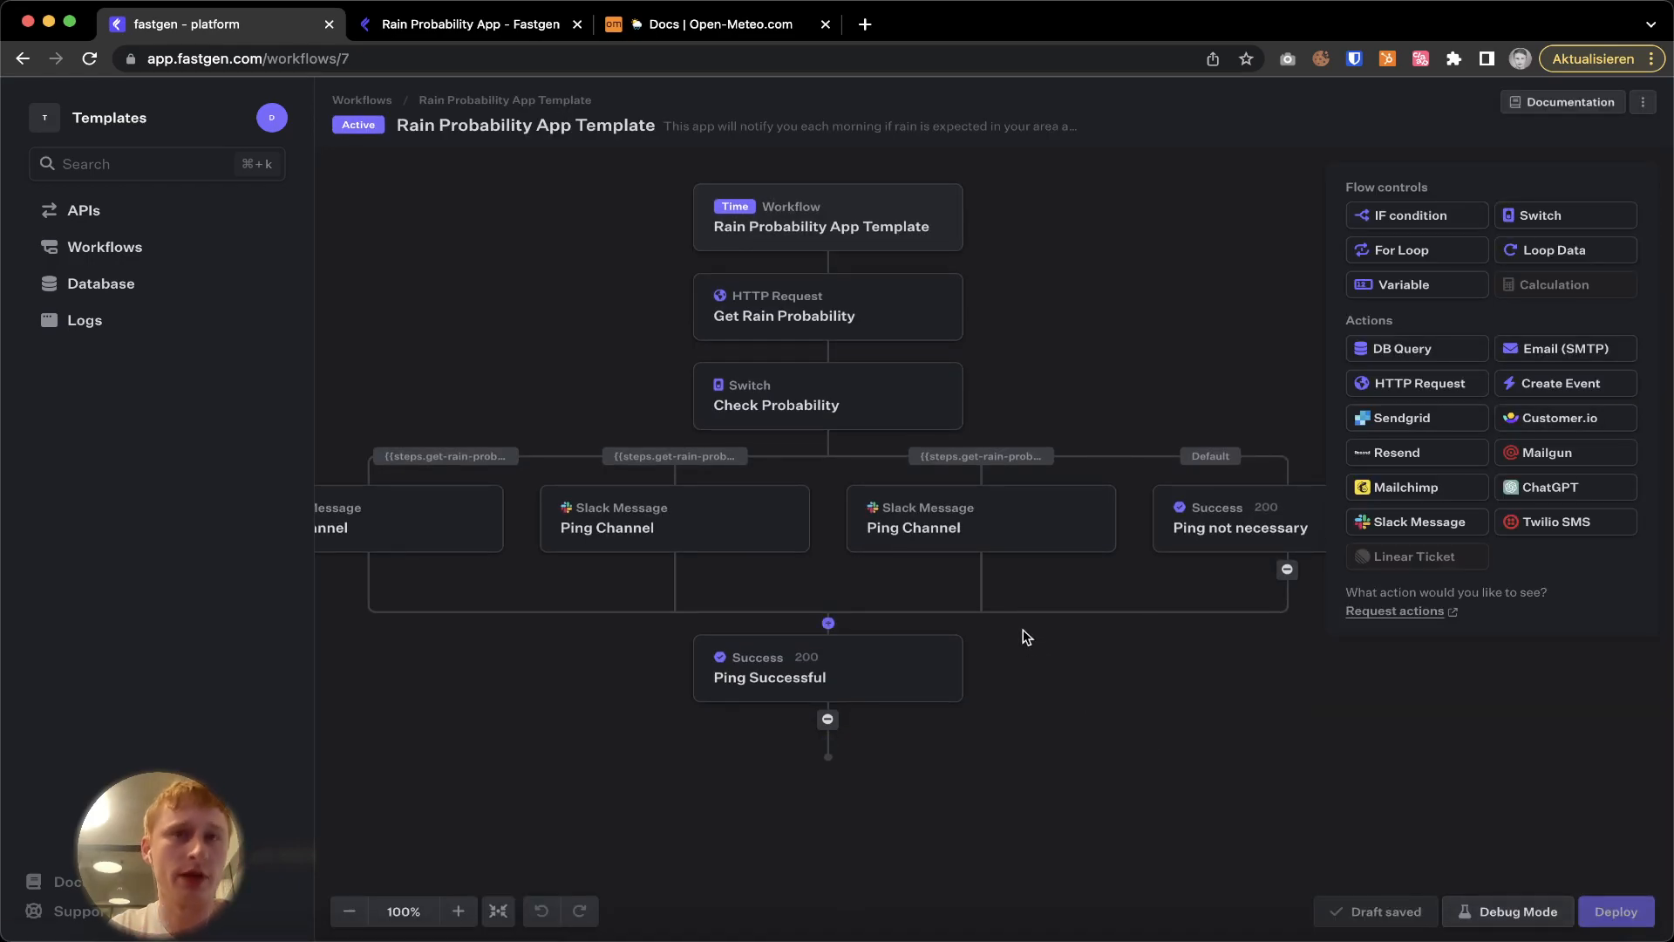
# Review the cases of the Check Probability switch and the Slack message in the Case 1 branch, closing both.
pyautogui.click(859, 406)
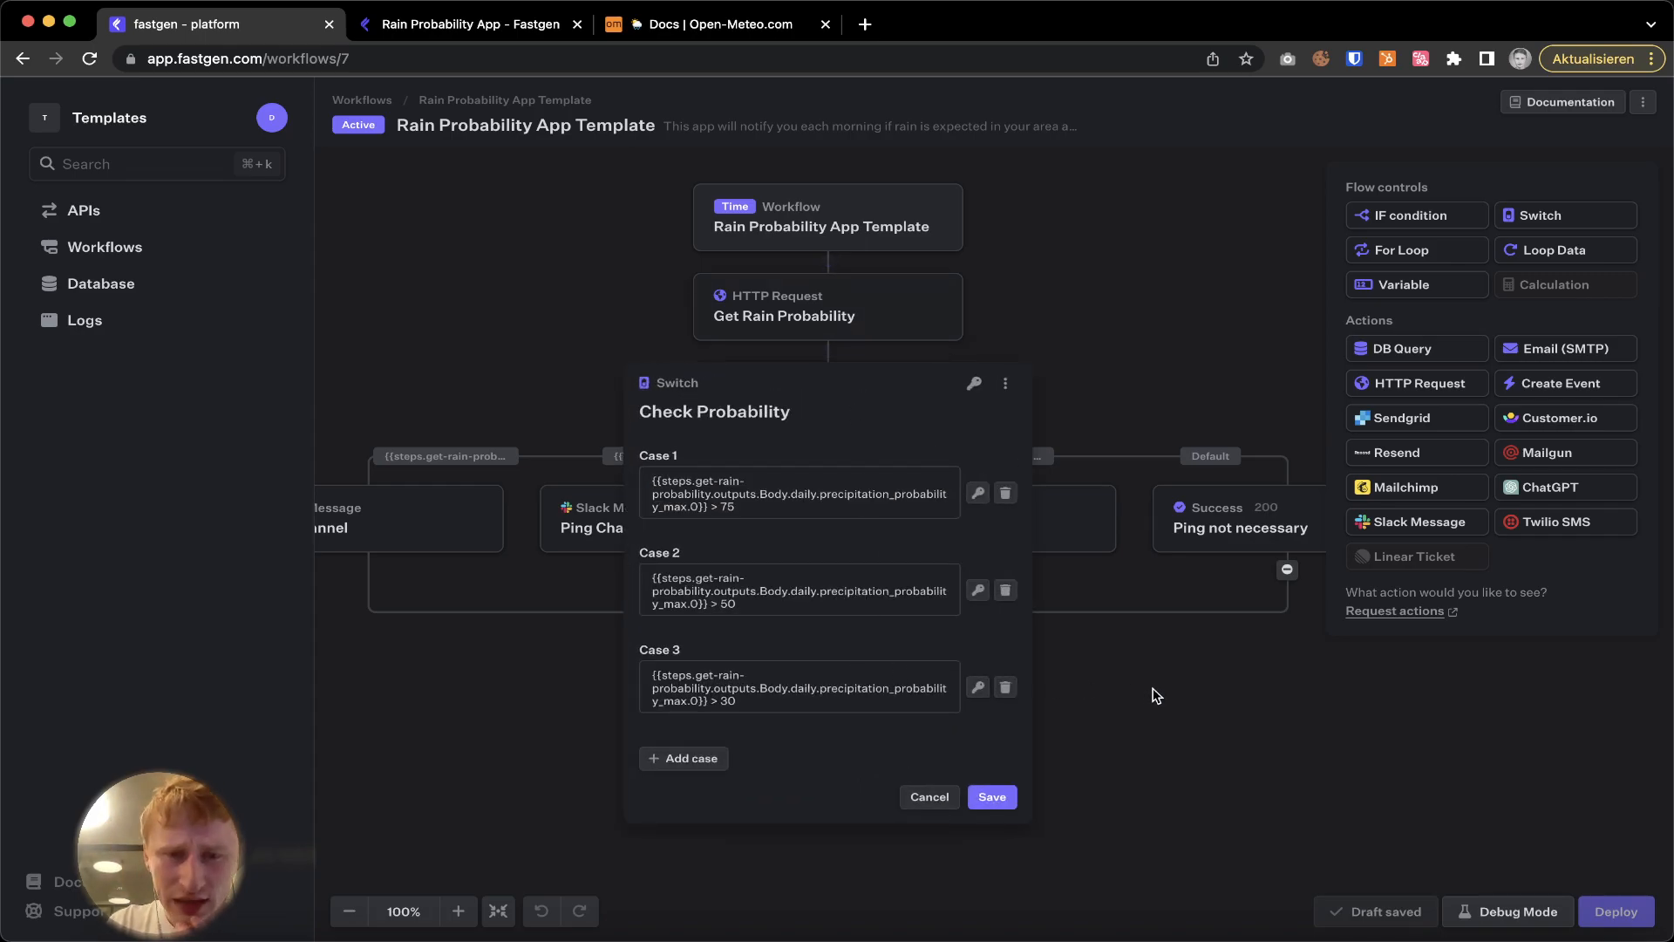
pyautogui.click(1147, 717)
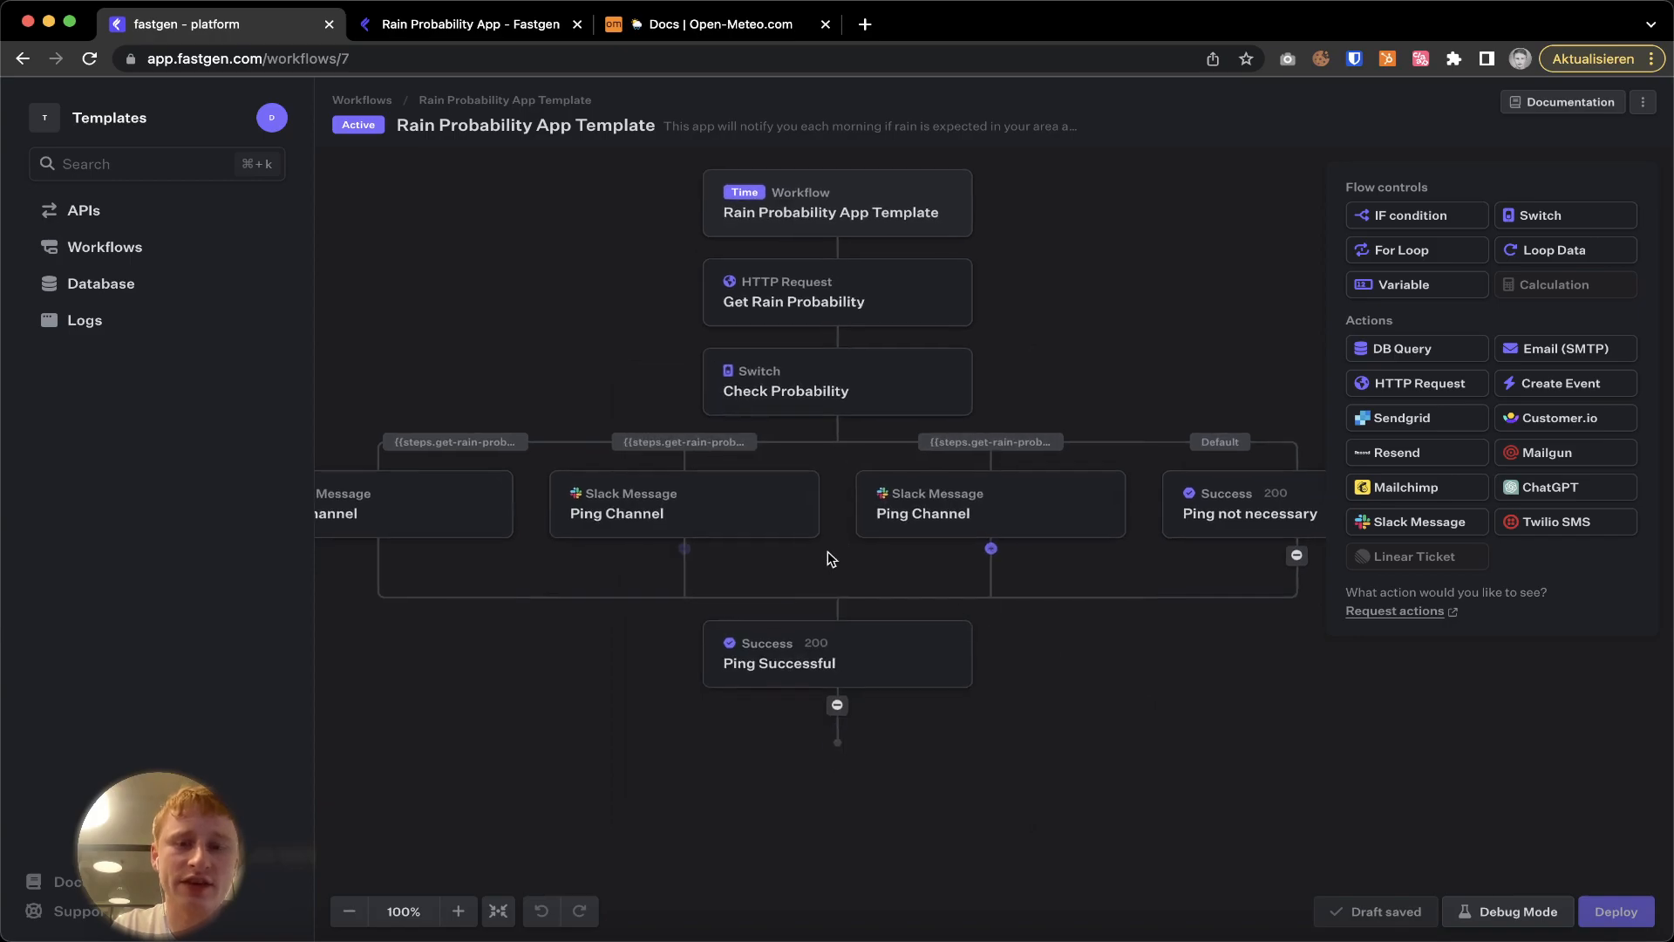
pyautogui.click(512, 484)
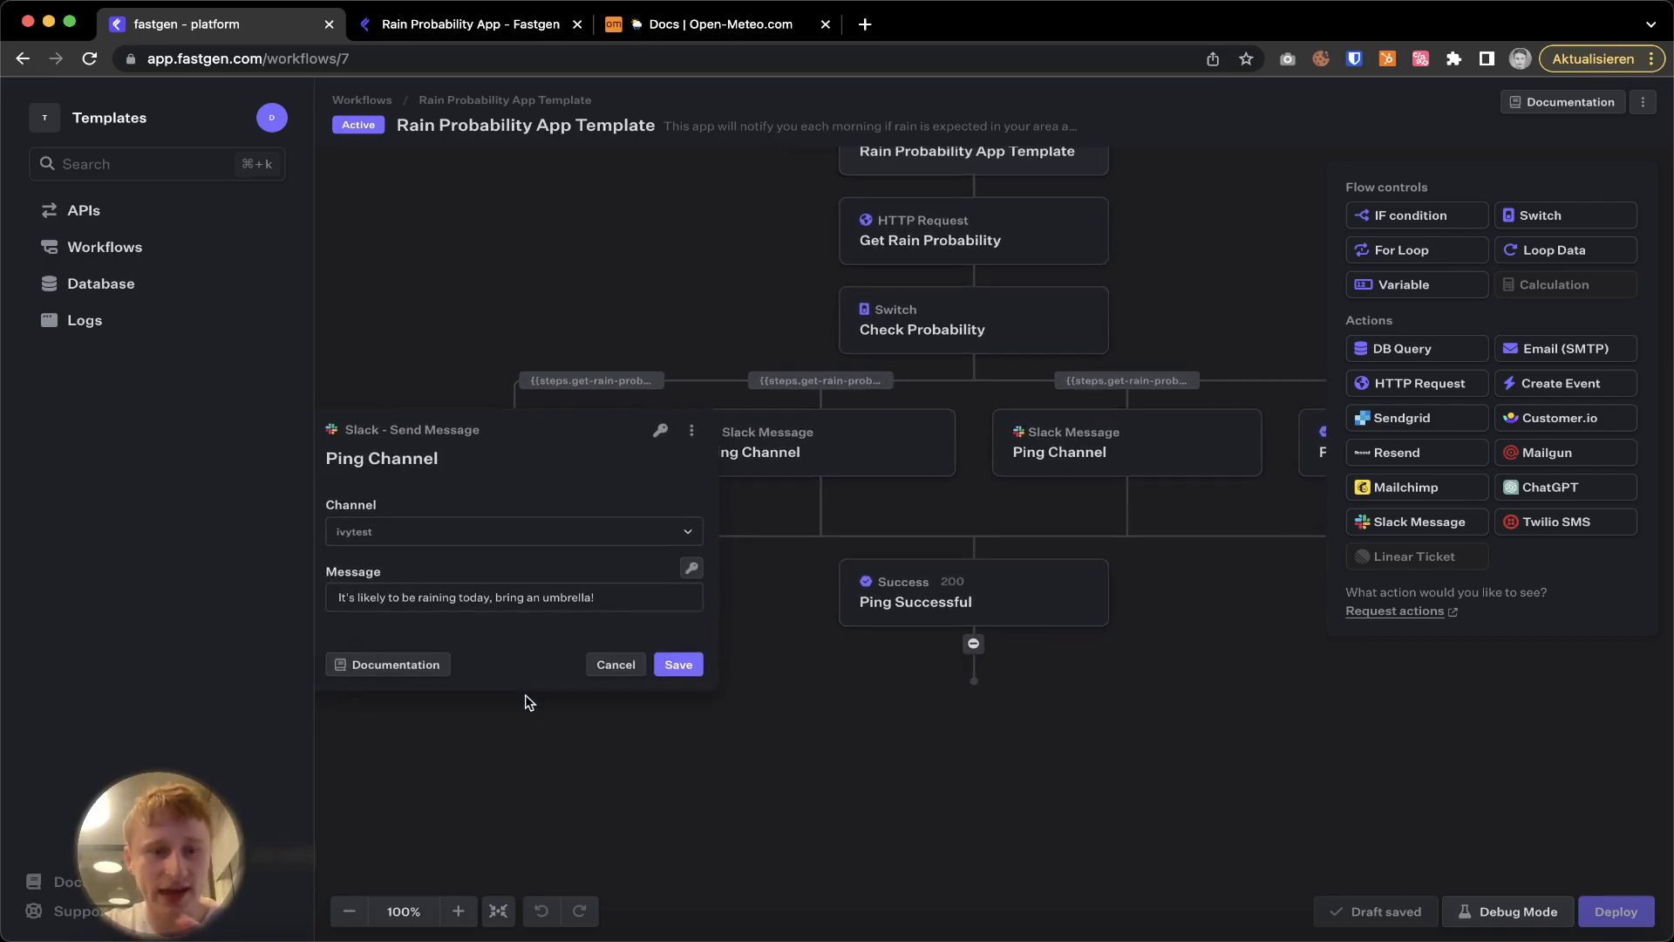
pyautogui.click(768, 784)
# Check the Case 2 condition of the Check Probability switch and the Slack message its Ping Channel action sends.
pyautogui.click(982, 340)
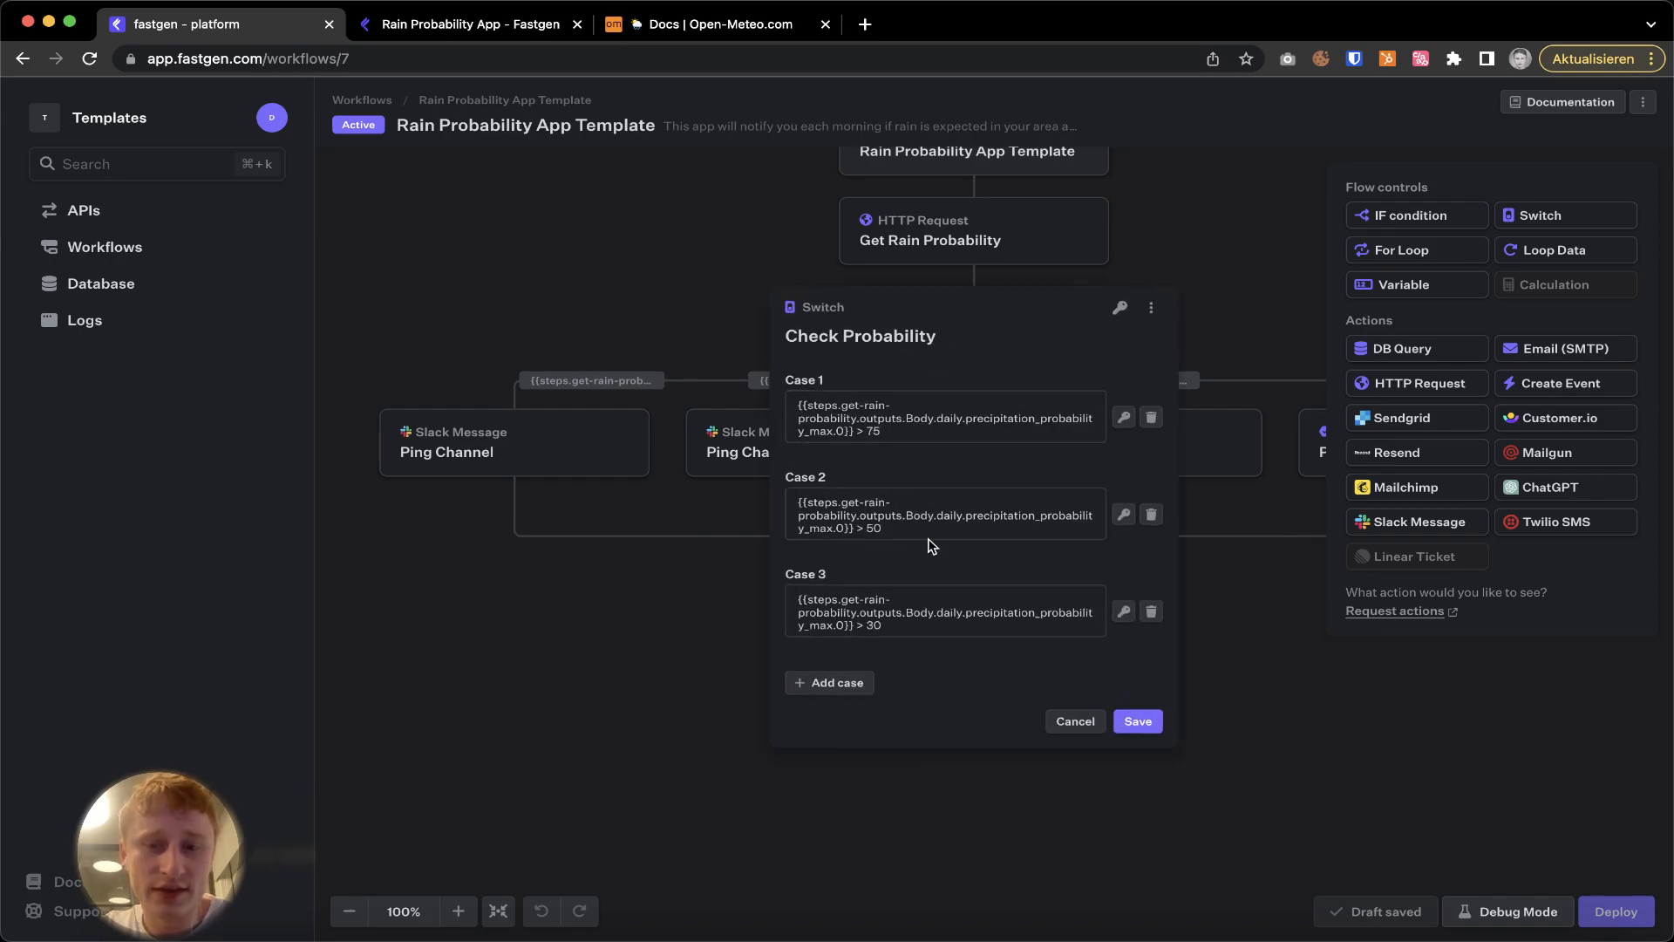
pyautogui.click(584, 726)
pyautogui.click(749, 449)
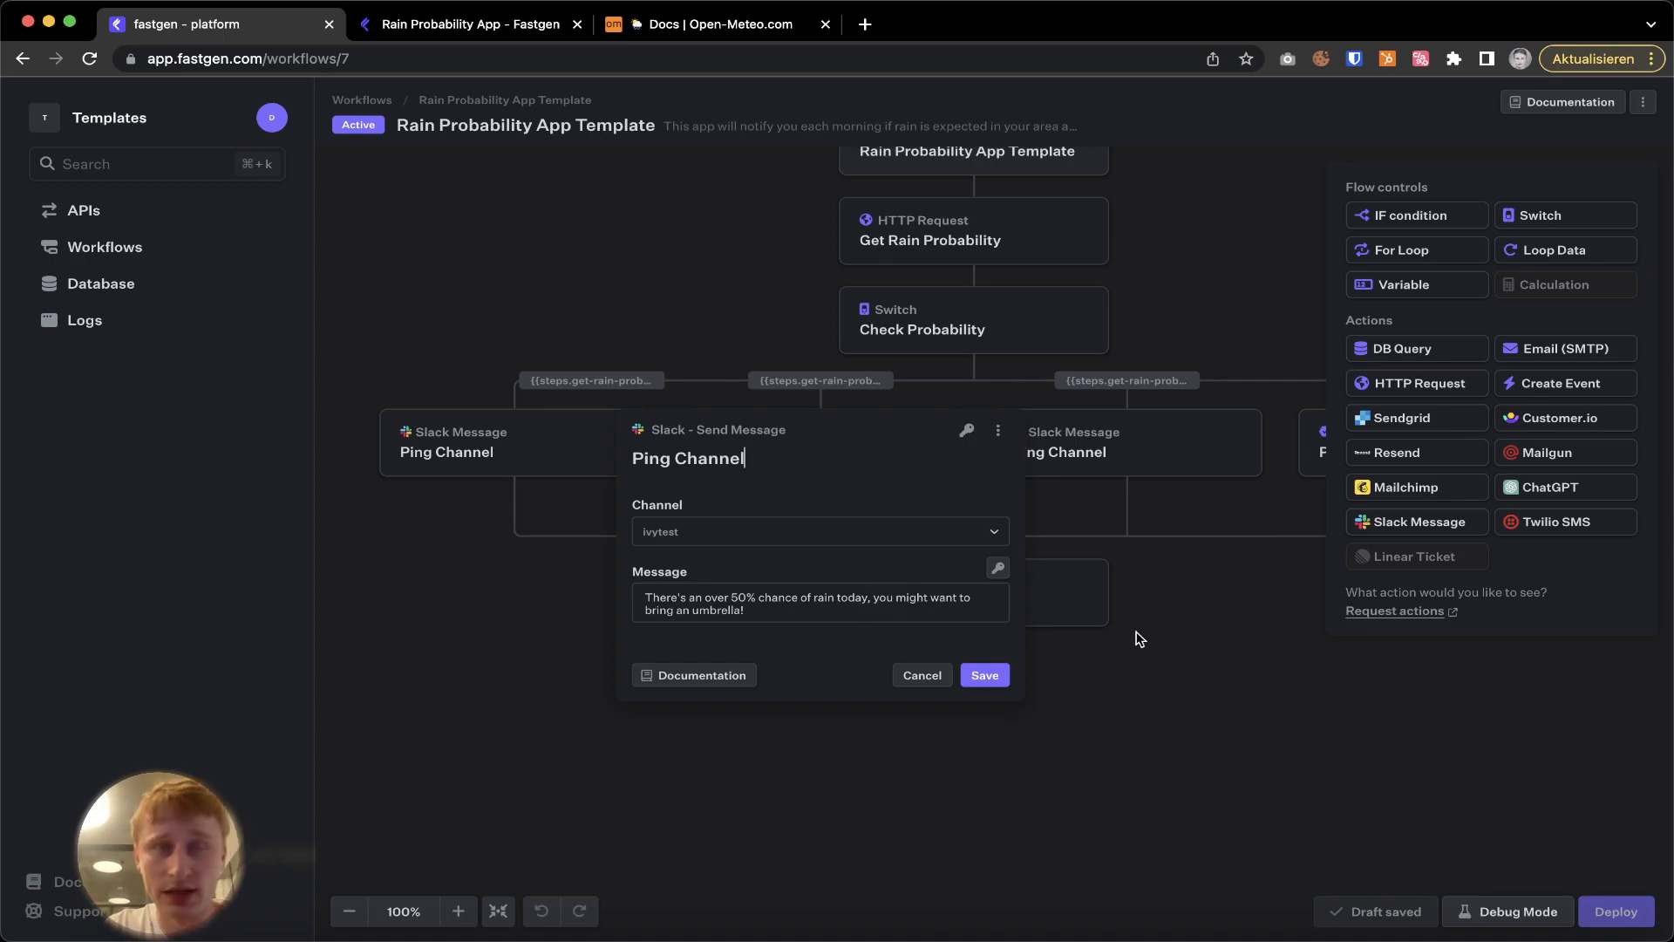
pyautogui.click(1205, 765)
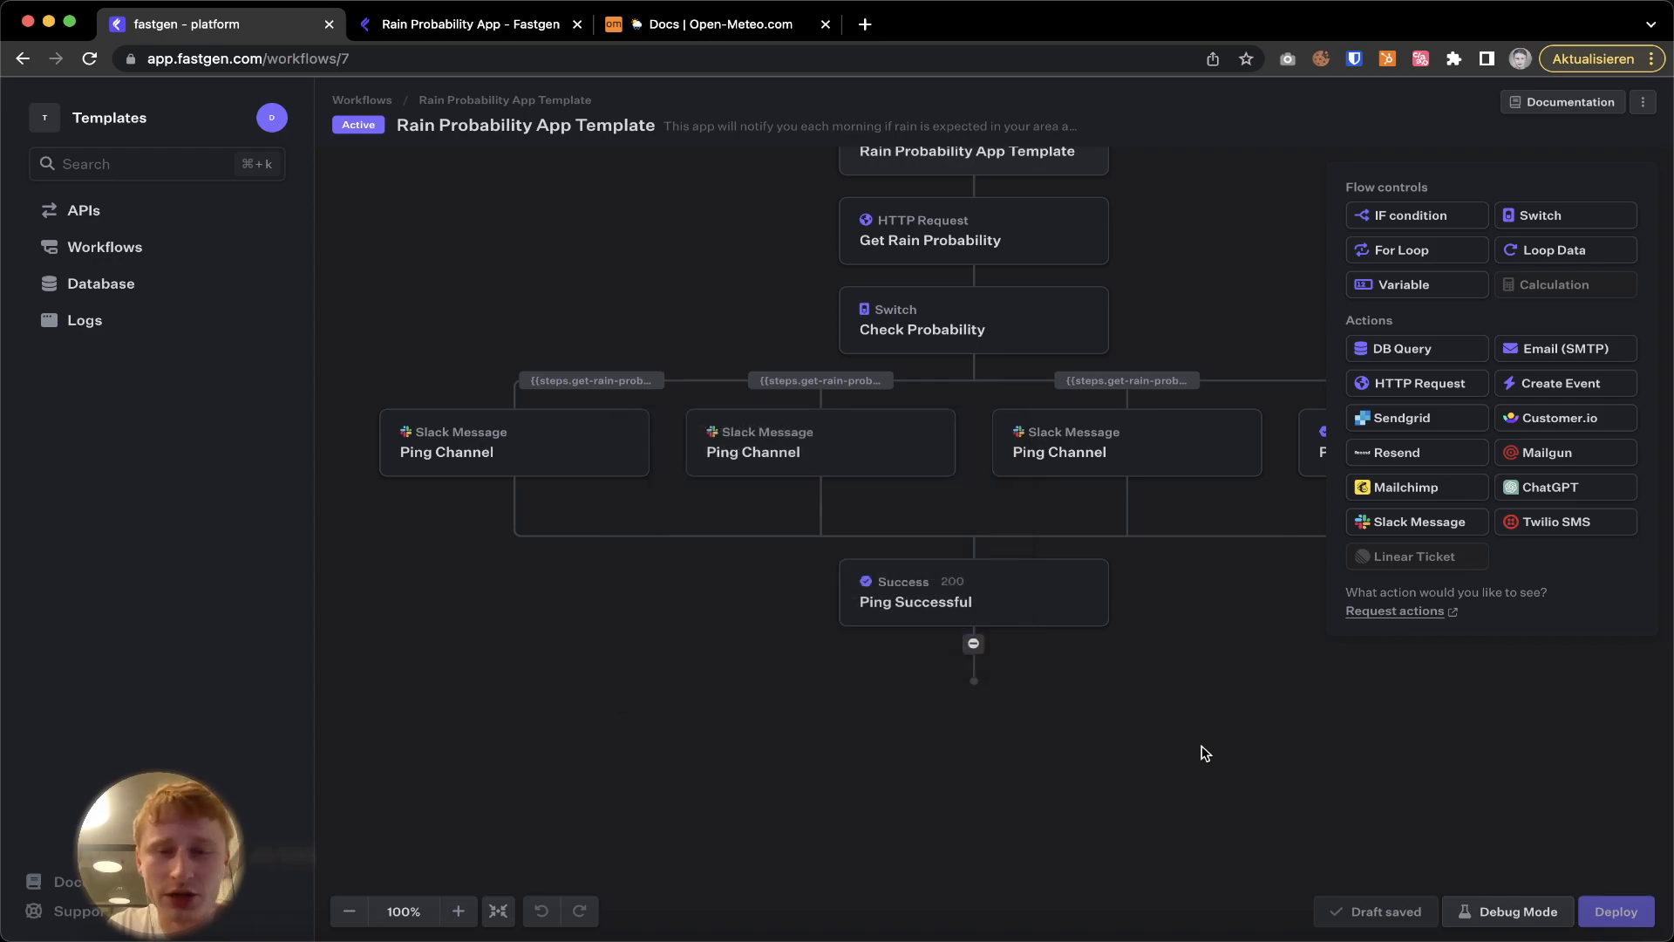
# Check the Case 3 condition of the Check Probability switch and the message in its Ping Channel action.
pyautogui.click(1001, 328)
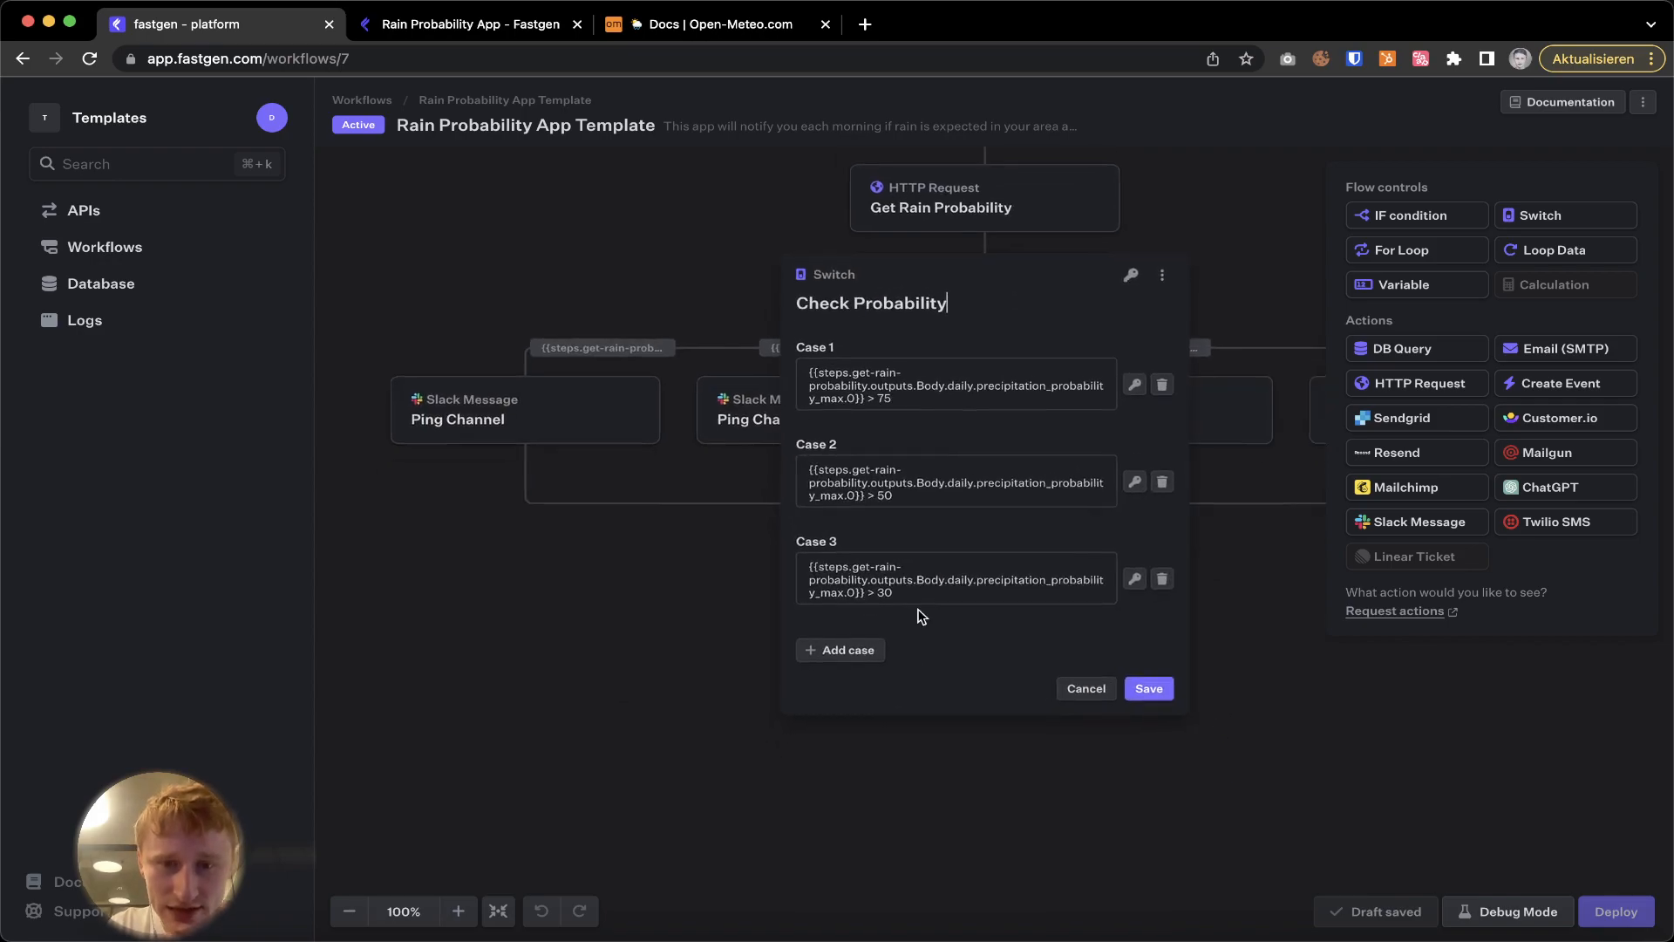
pyautogui.click(1270, 684)
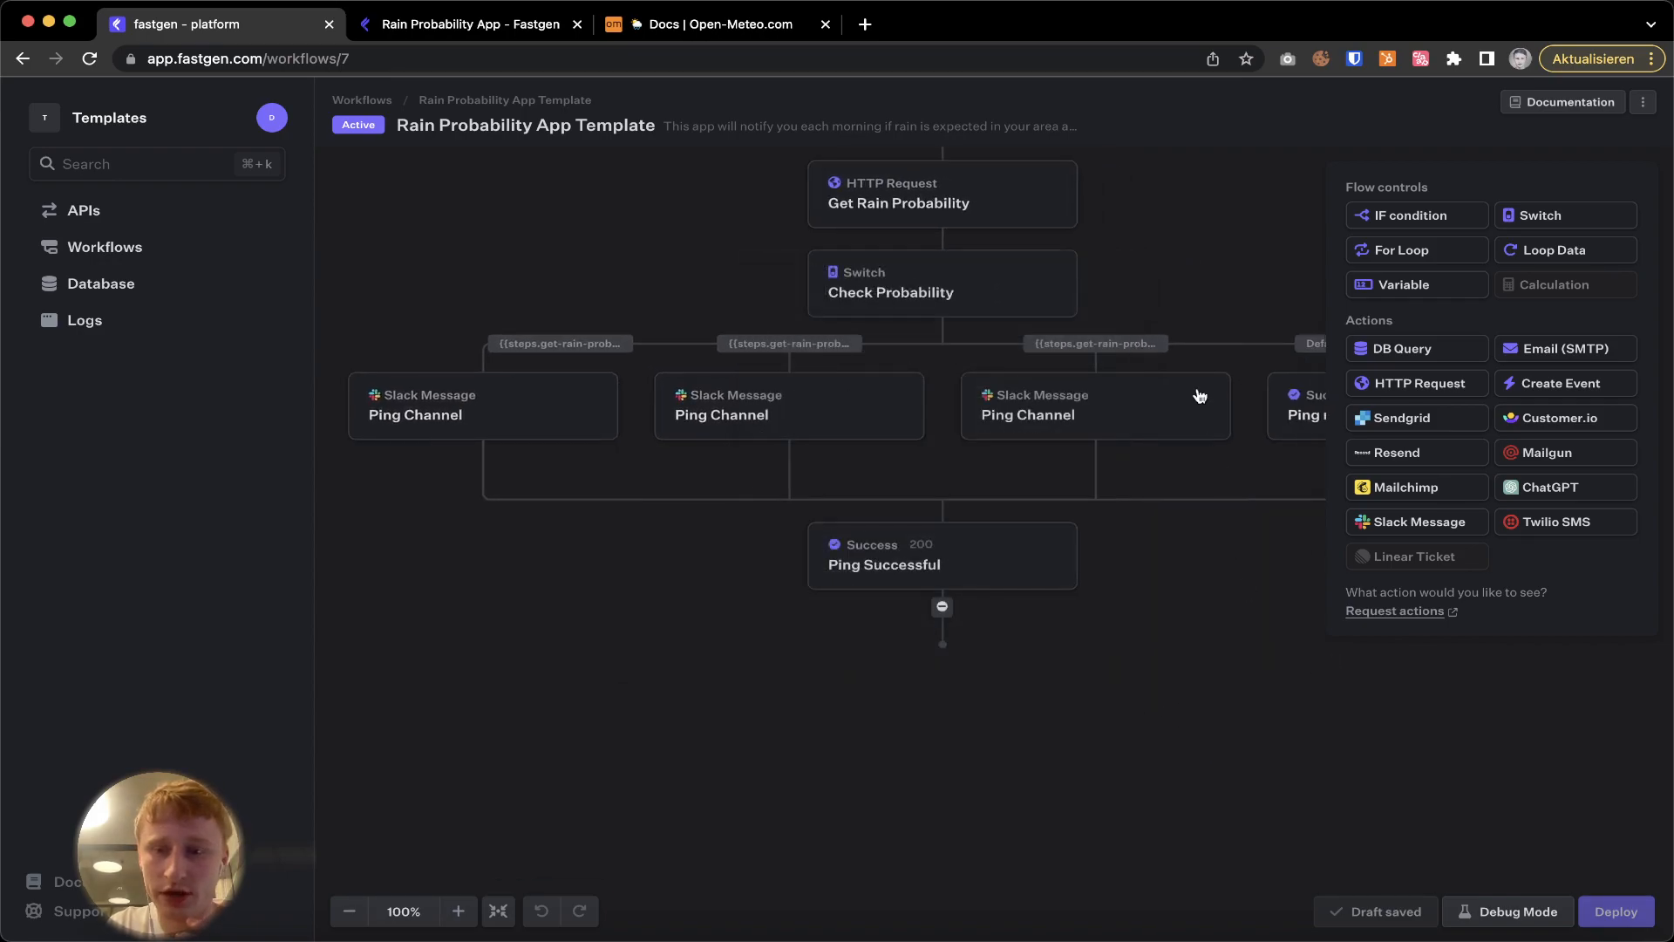
pyautogui.click(1188, 405)
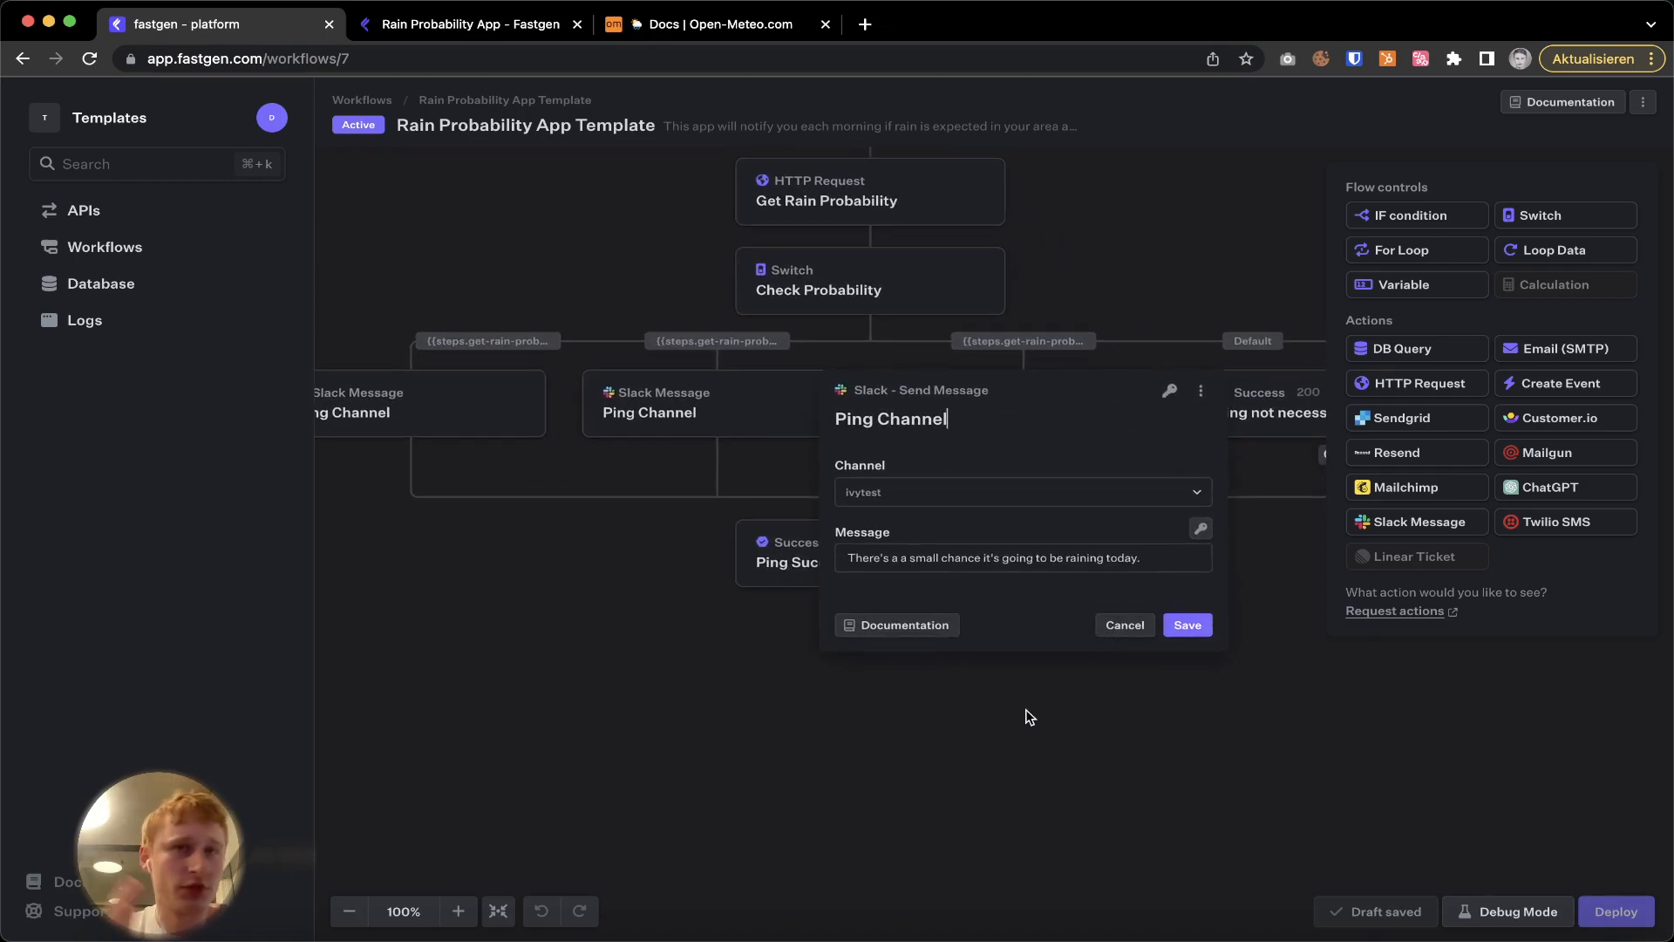
pyautogui.click(1016, 781)
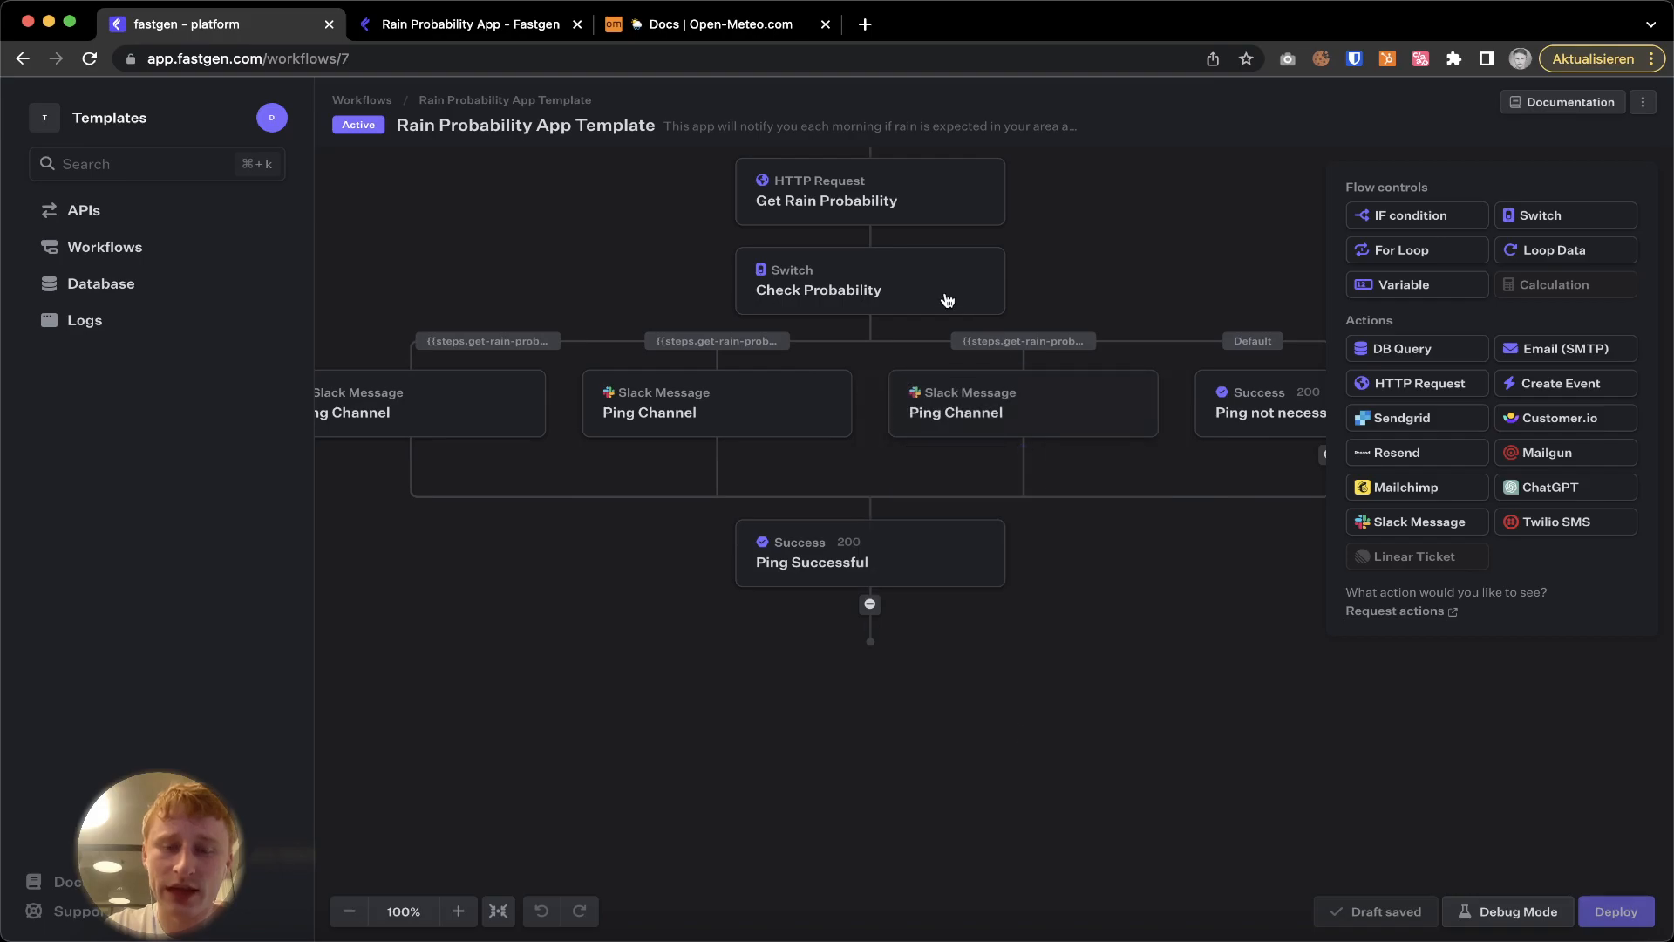
# Revisit the switch conditions and inspect the JSON response body of the Default branch's Ping not necessary action.
pyautogui.click(931, 289)
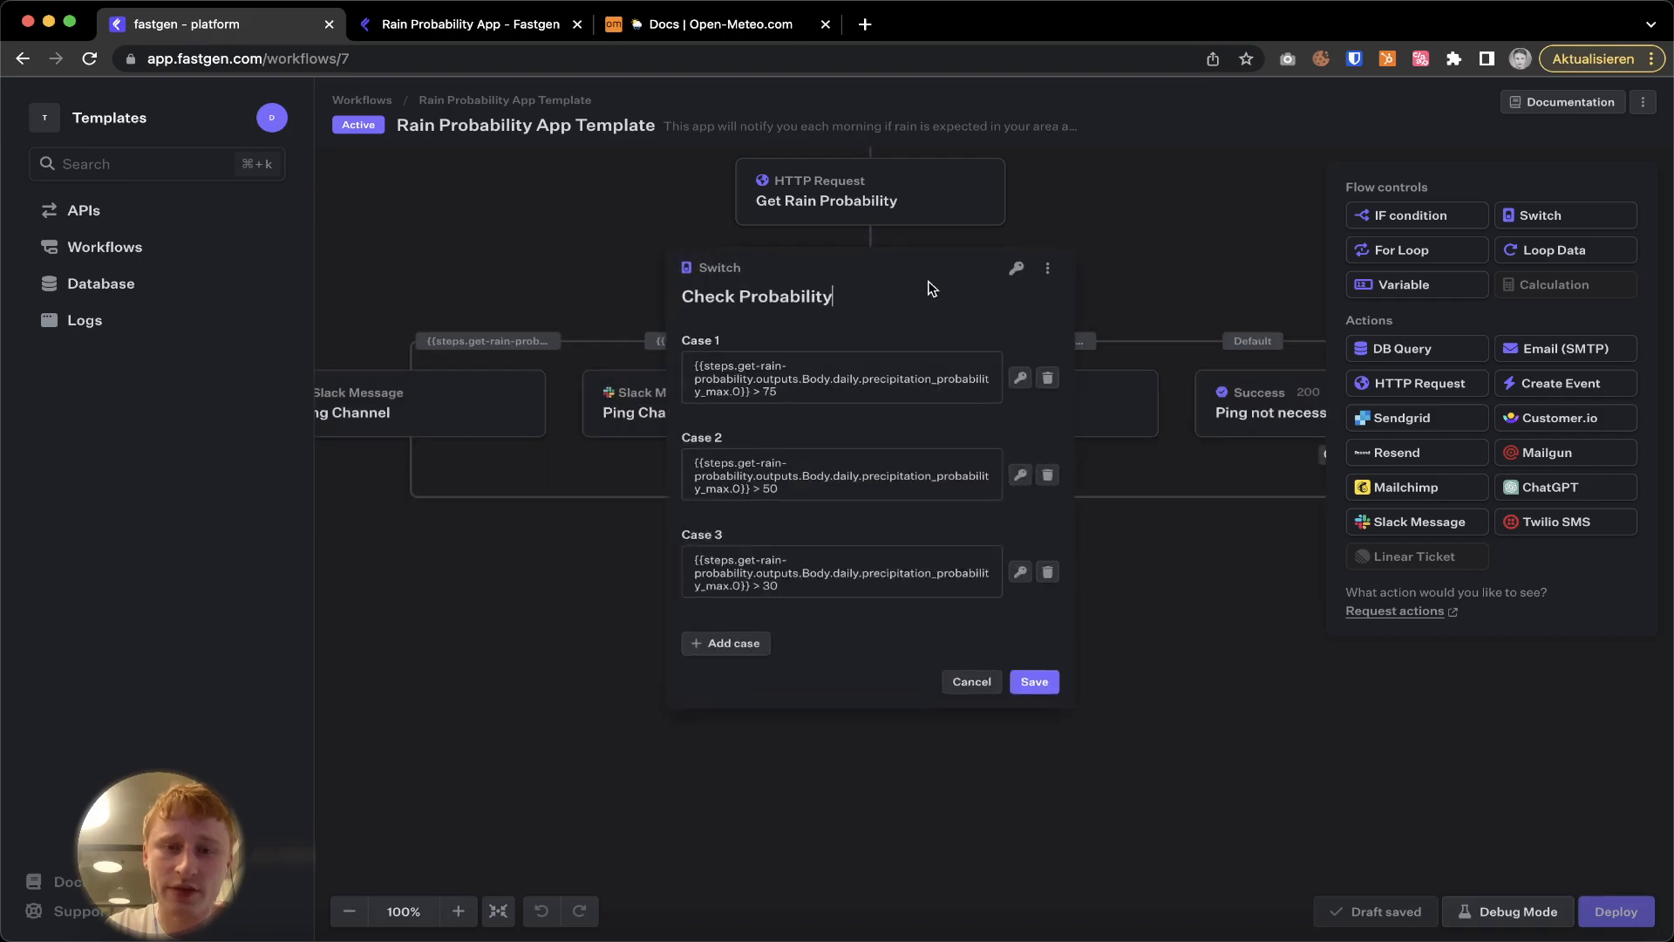
pyautogui.click(1216, 751)
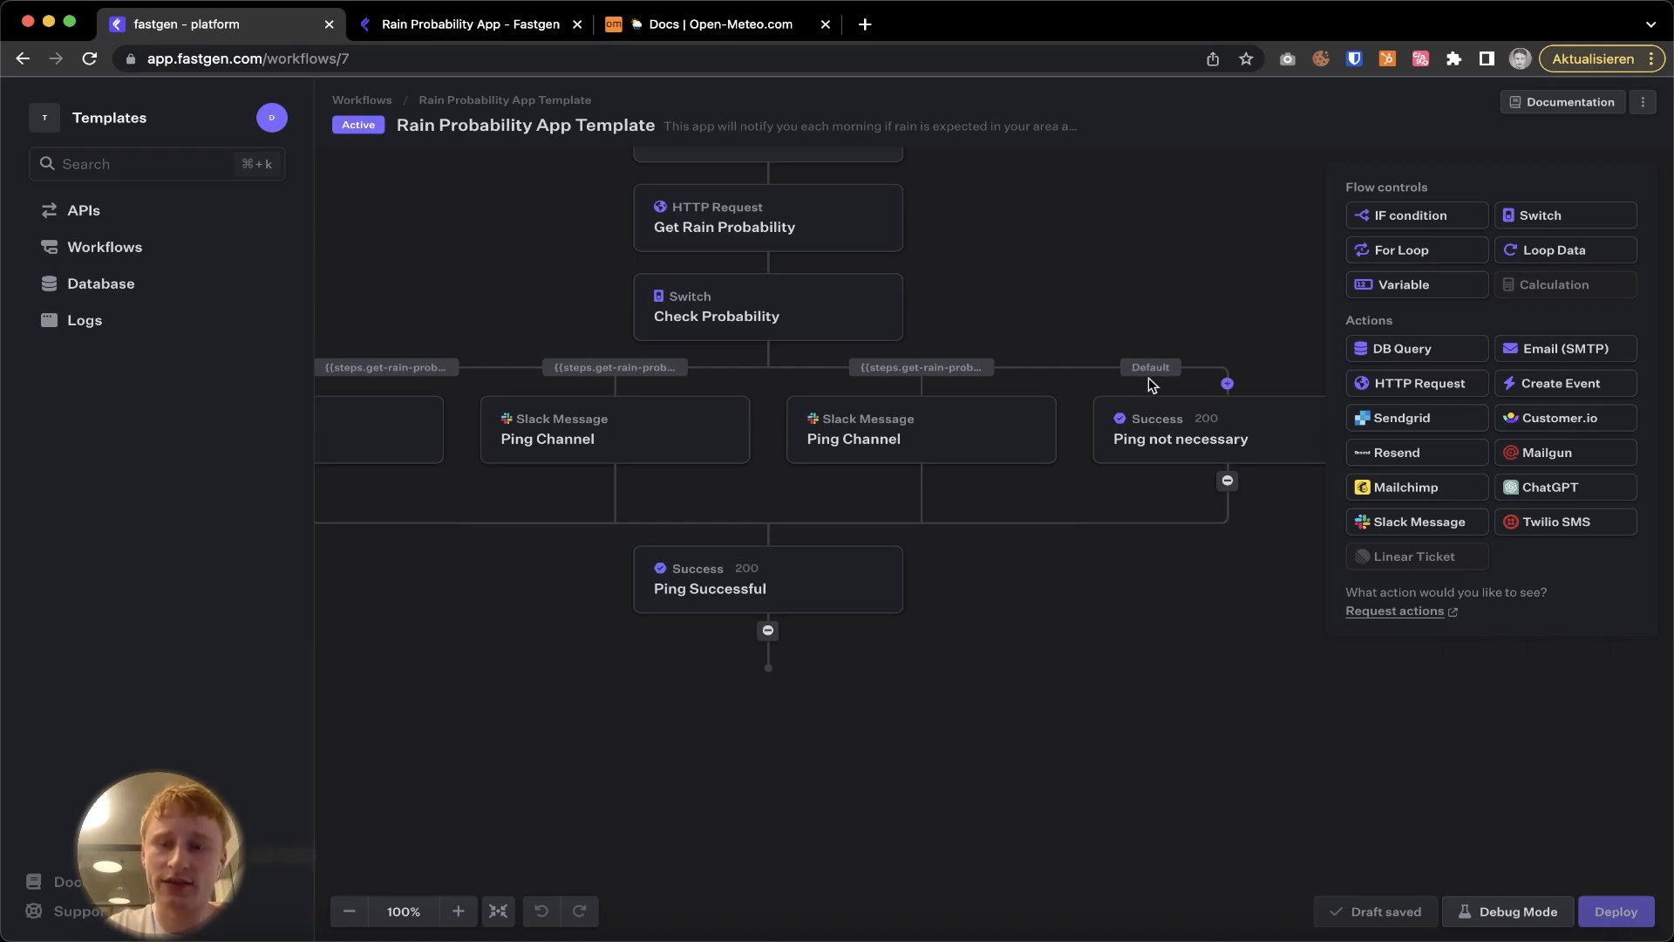
pyautogui.click(1169, 441)
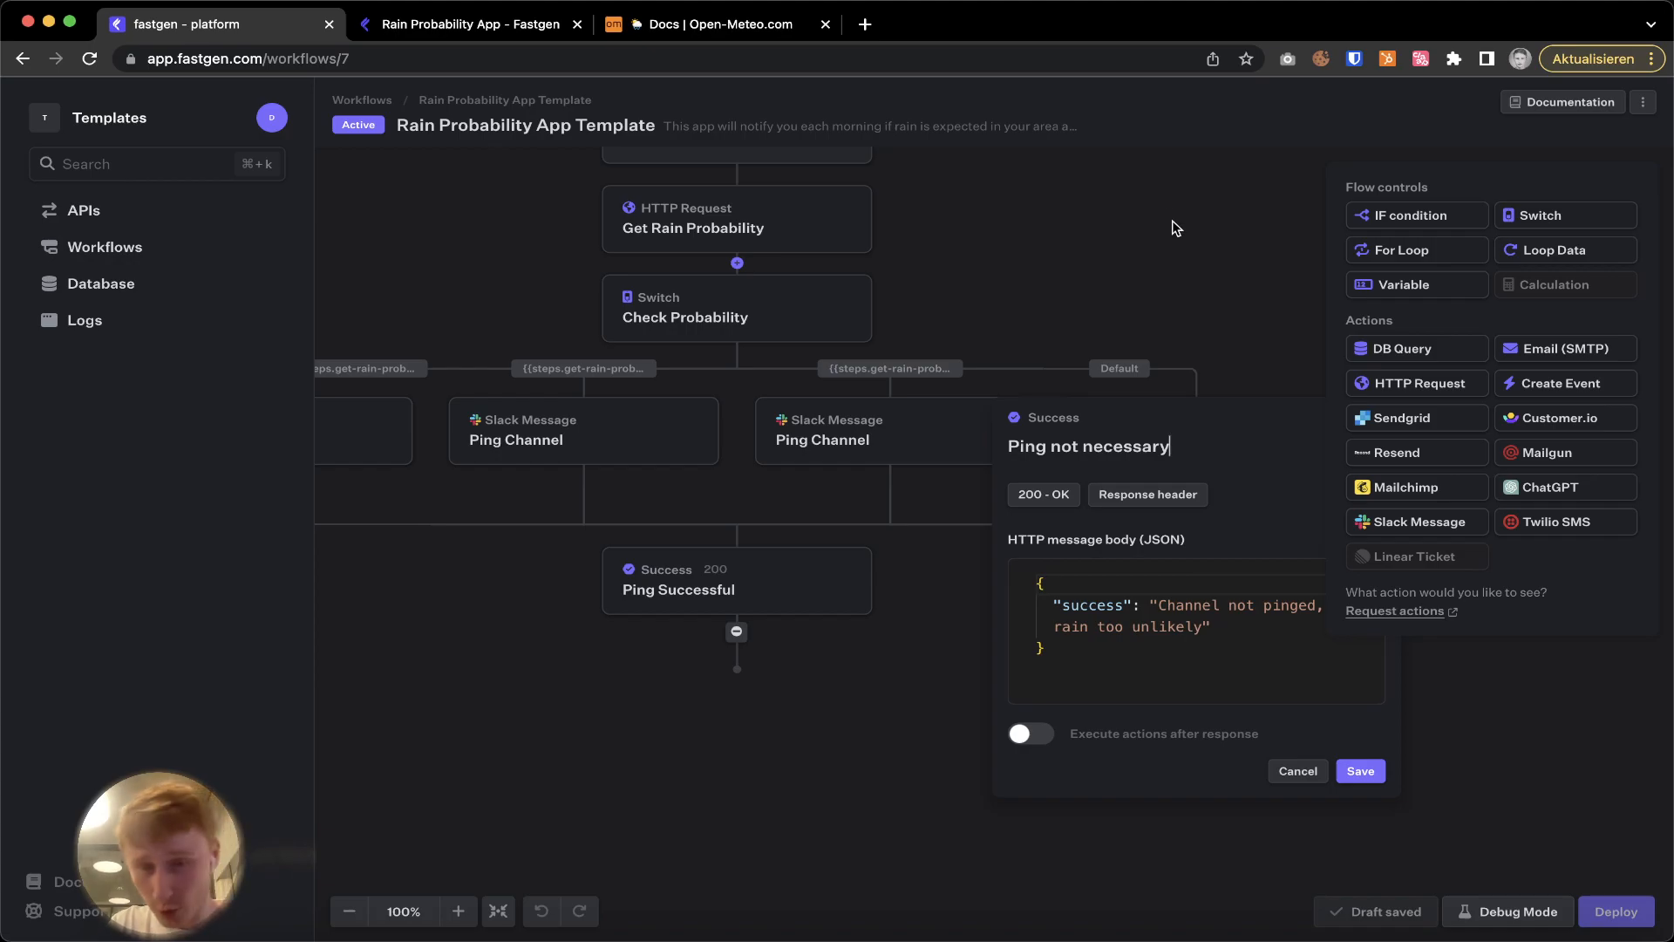
pyautogui.click(1166, 664)
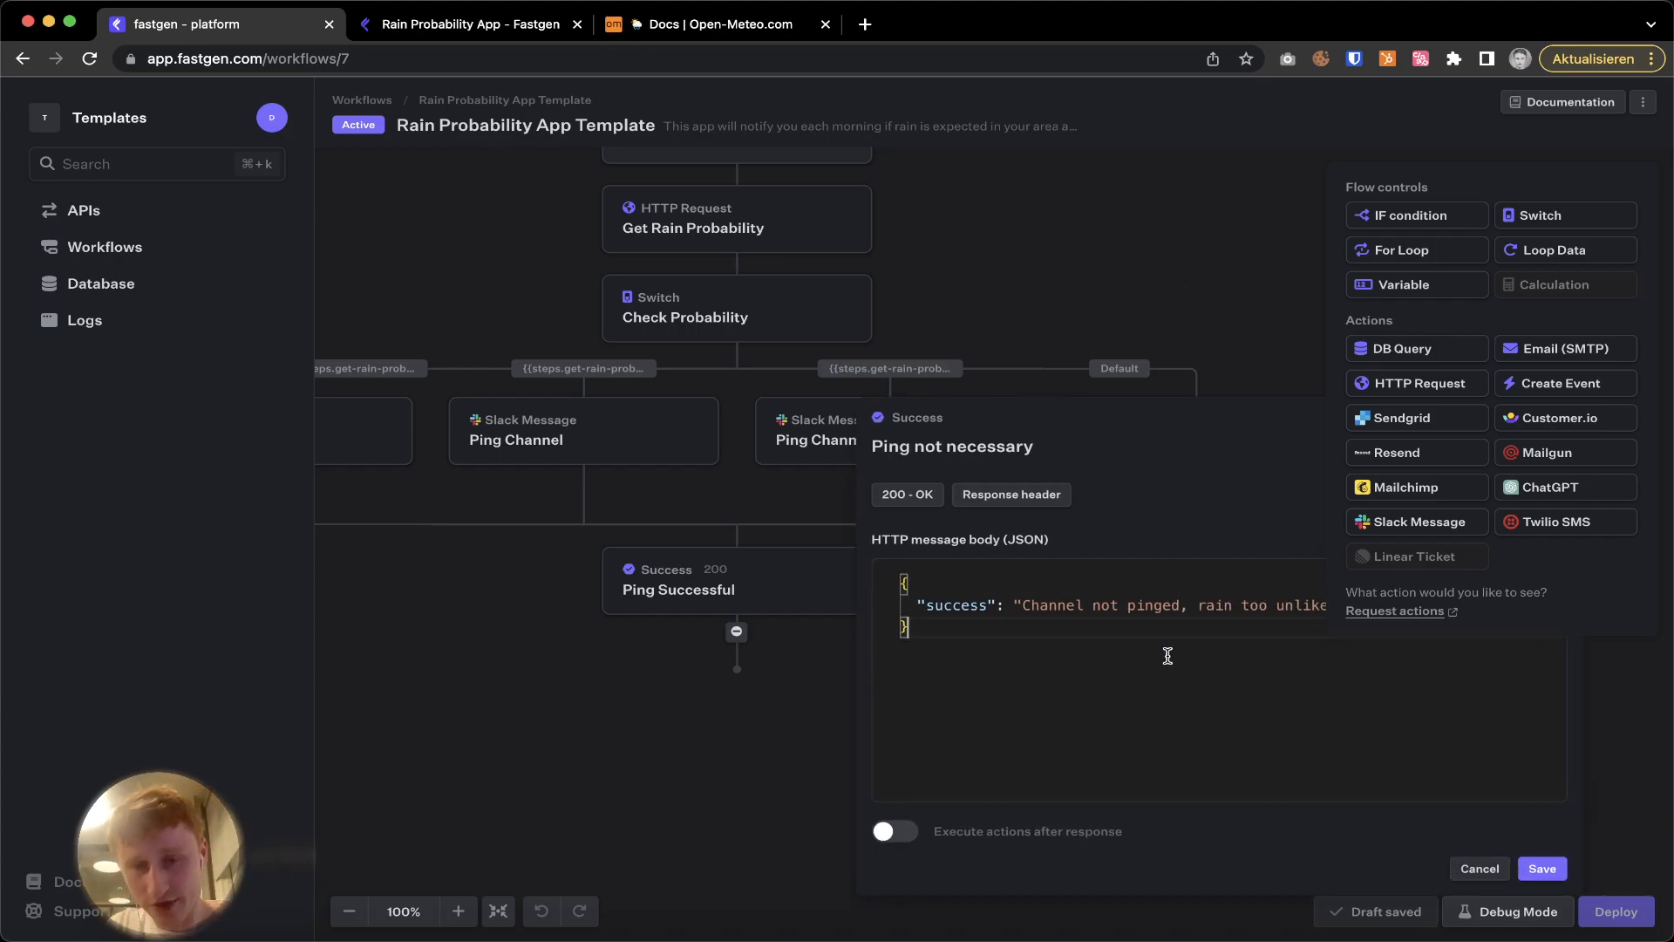
pyautogui.click(1184, 231)
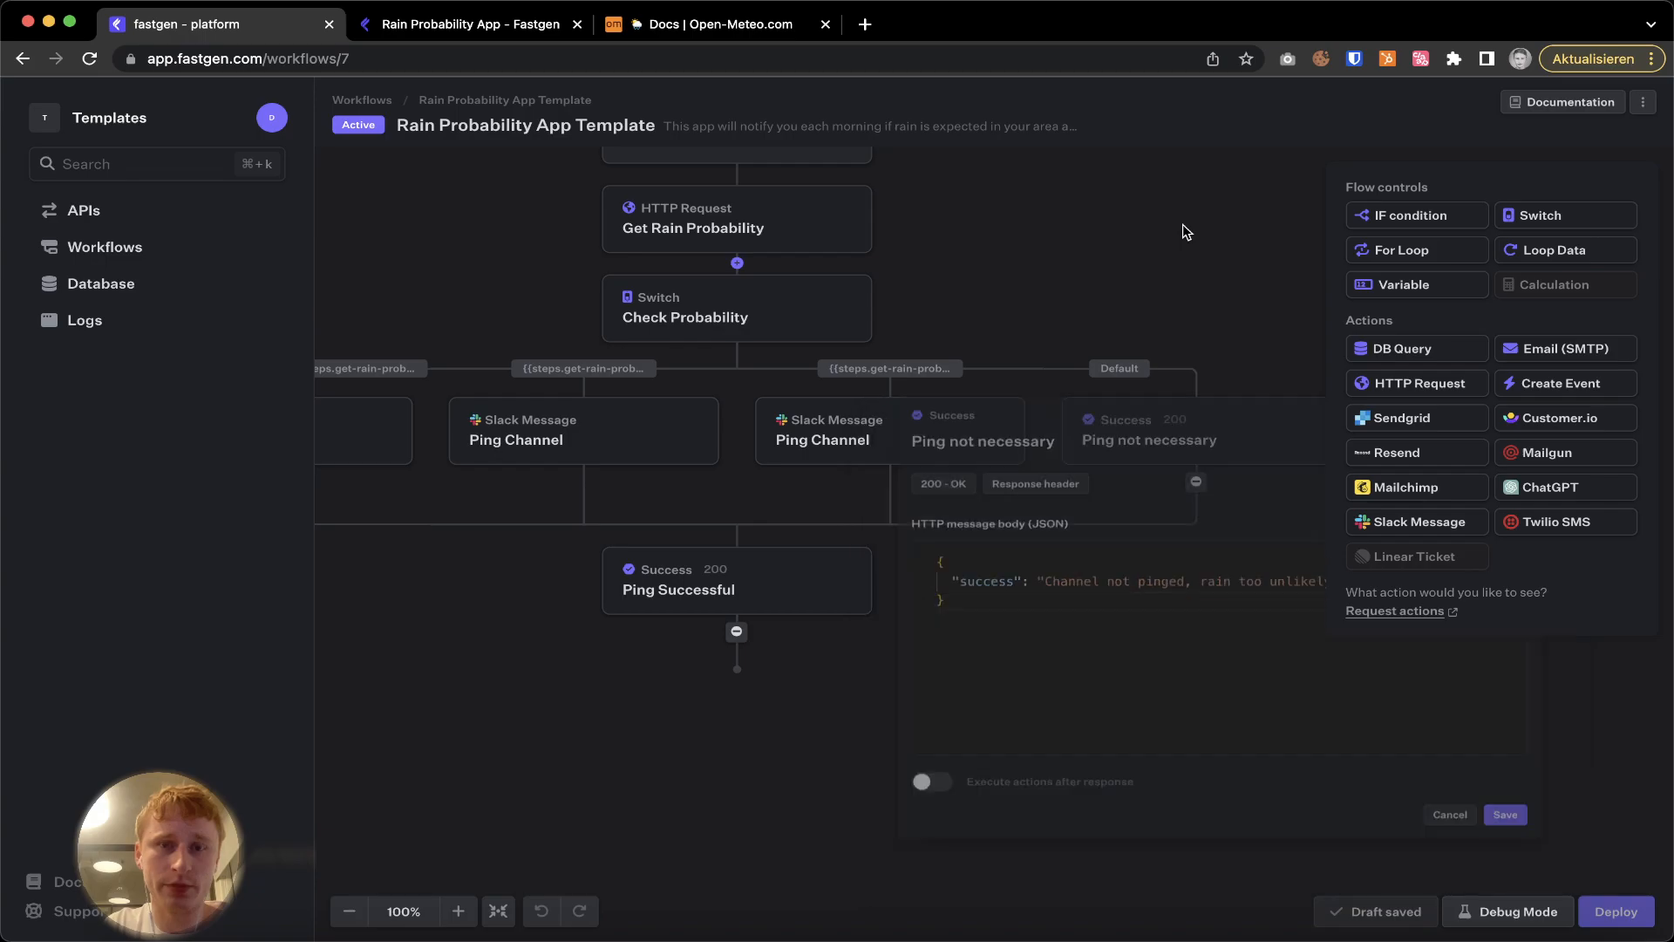
# Compare the variable in the Case 1 condition with precipitation_probability_max in Get Rain Probability's debug output, and exit debug mode.
pyautogui.click(820, 328)
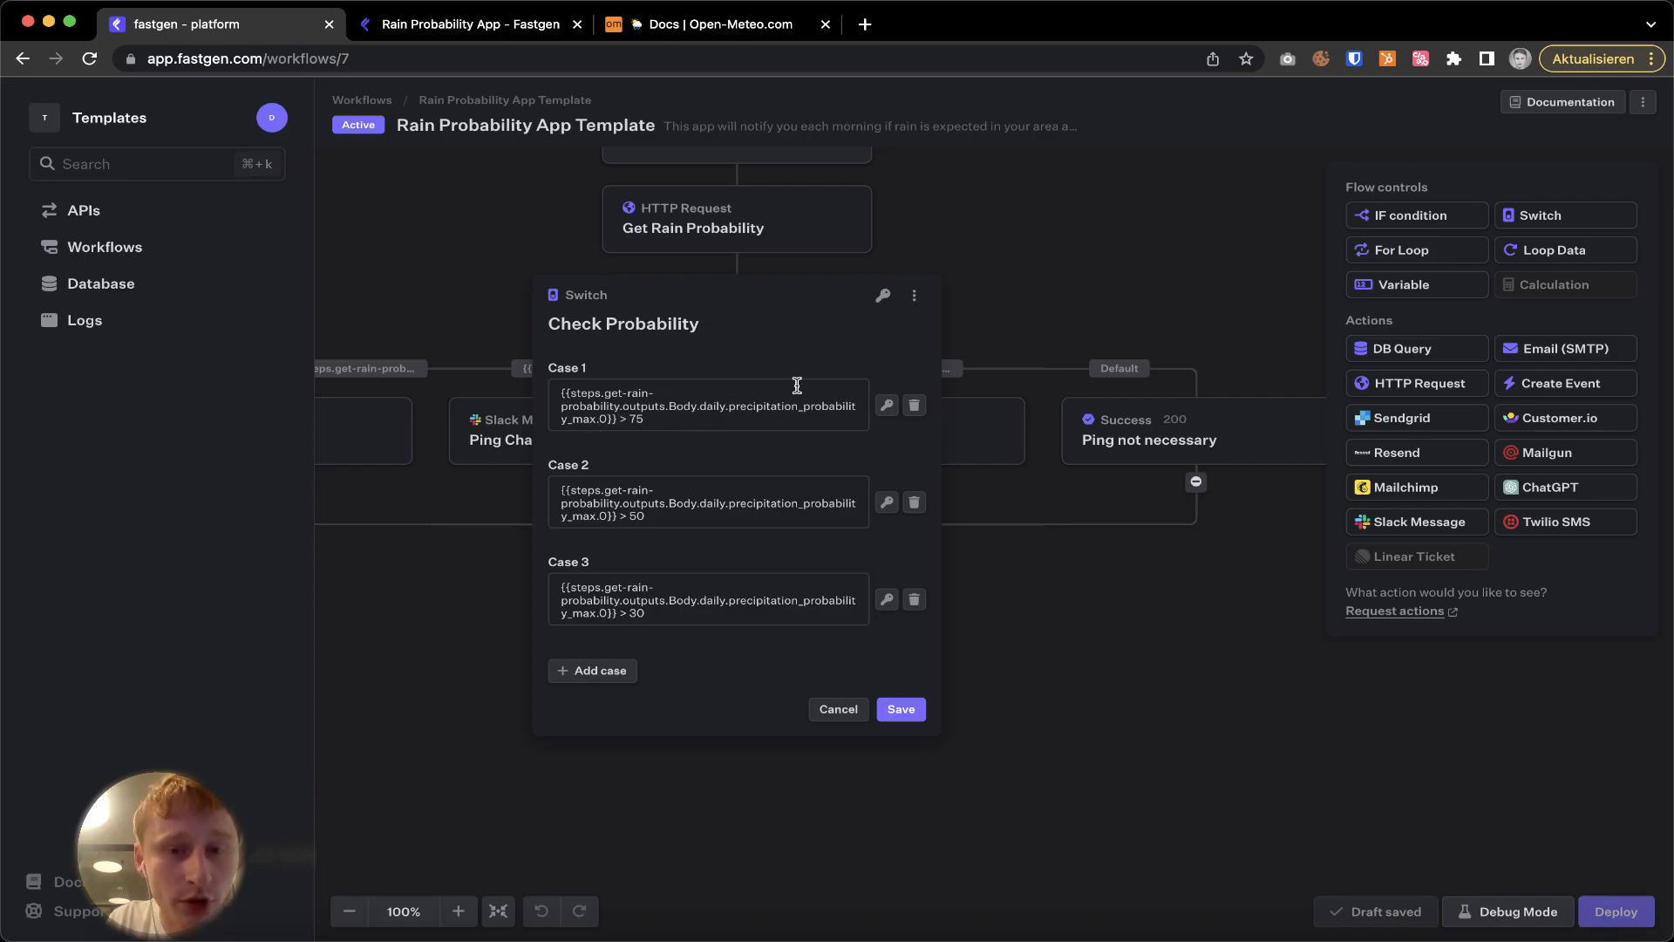
pyautogui.moveTo(618, 419); pyautogui.dragTo(562, 398)
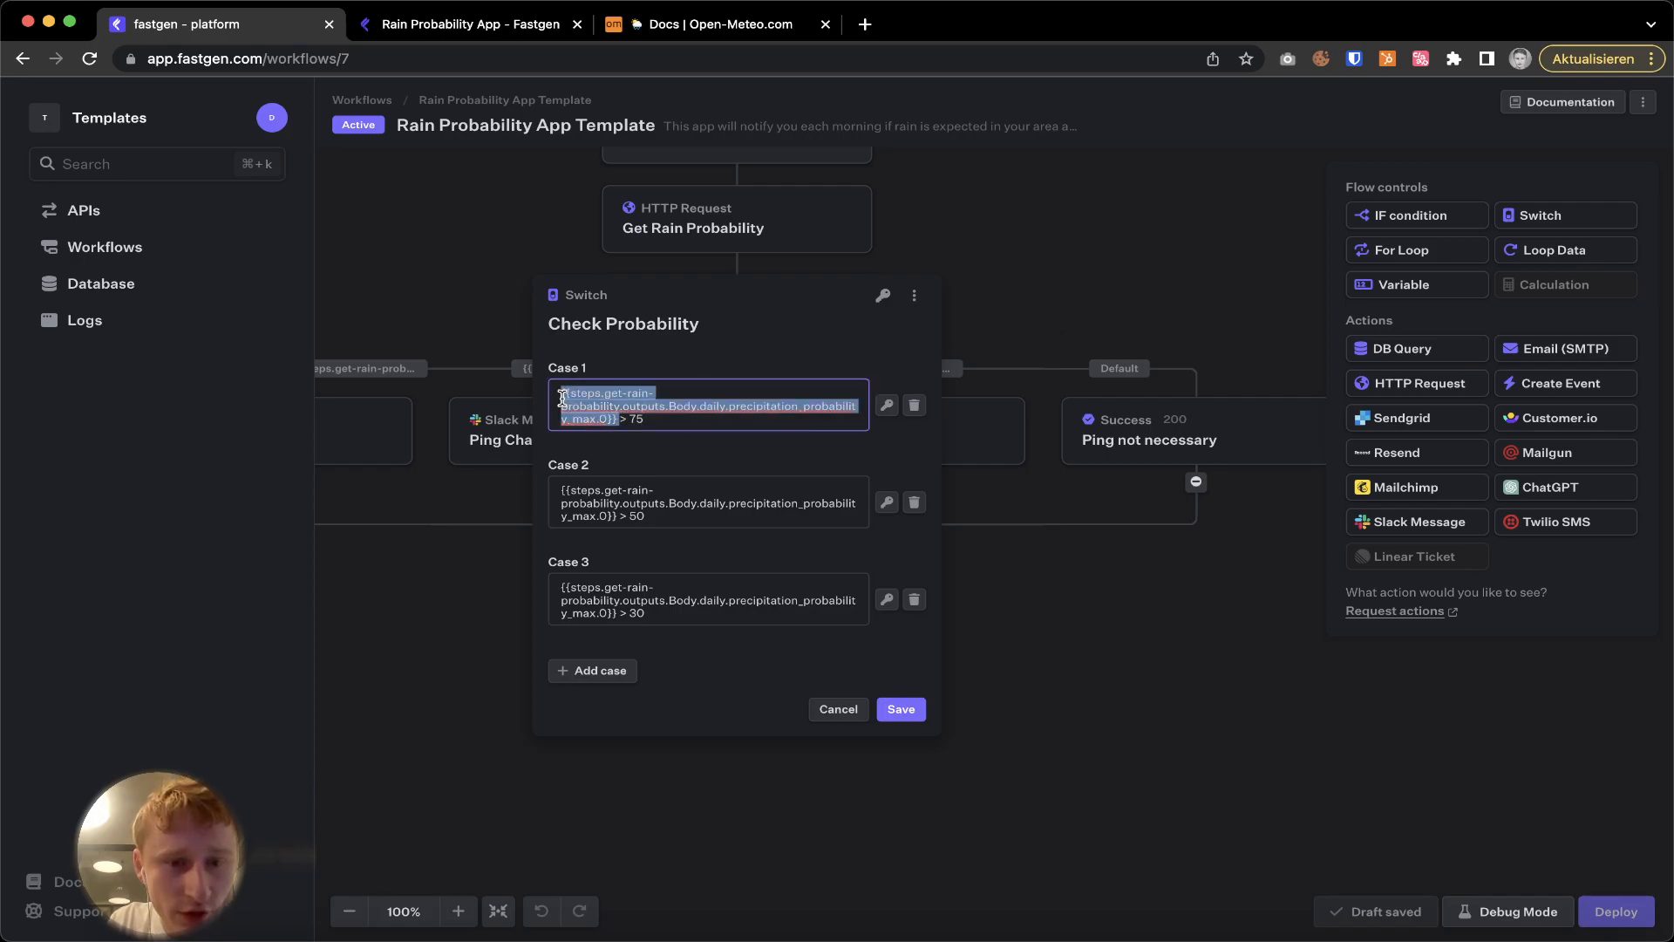
pyautogui.click(1170, 323)
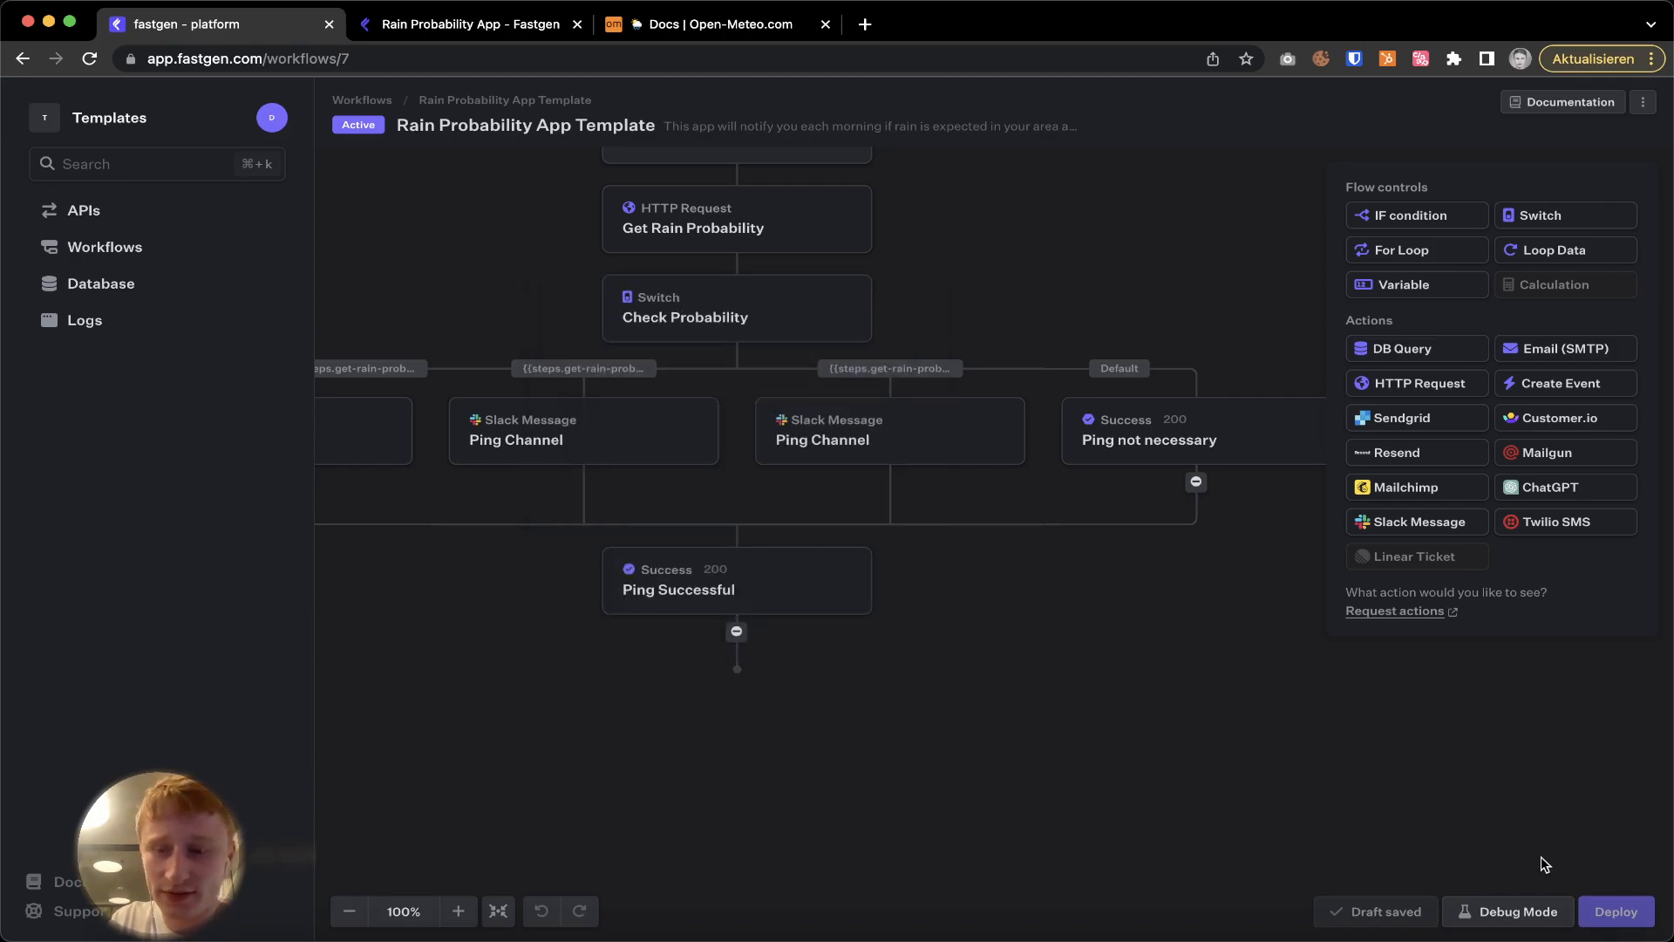
pyautogui.click(1513, 911)
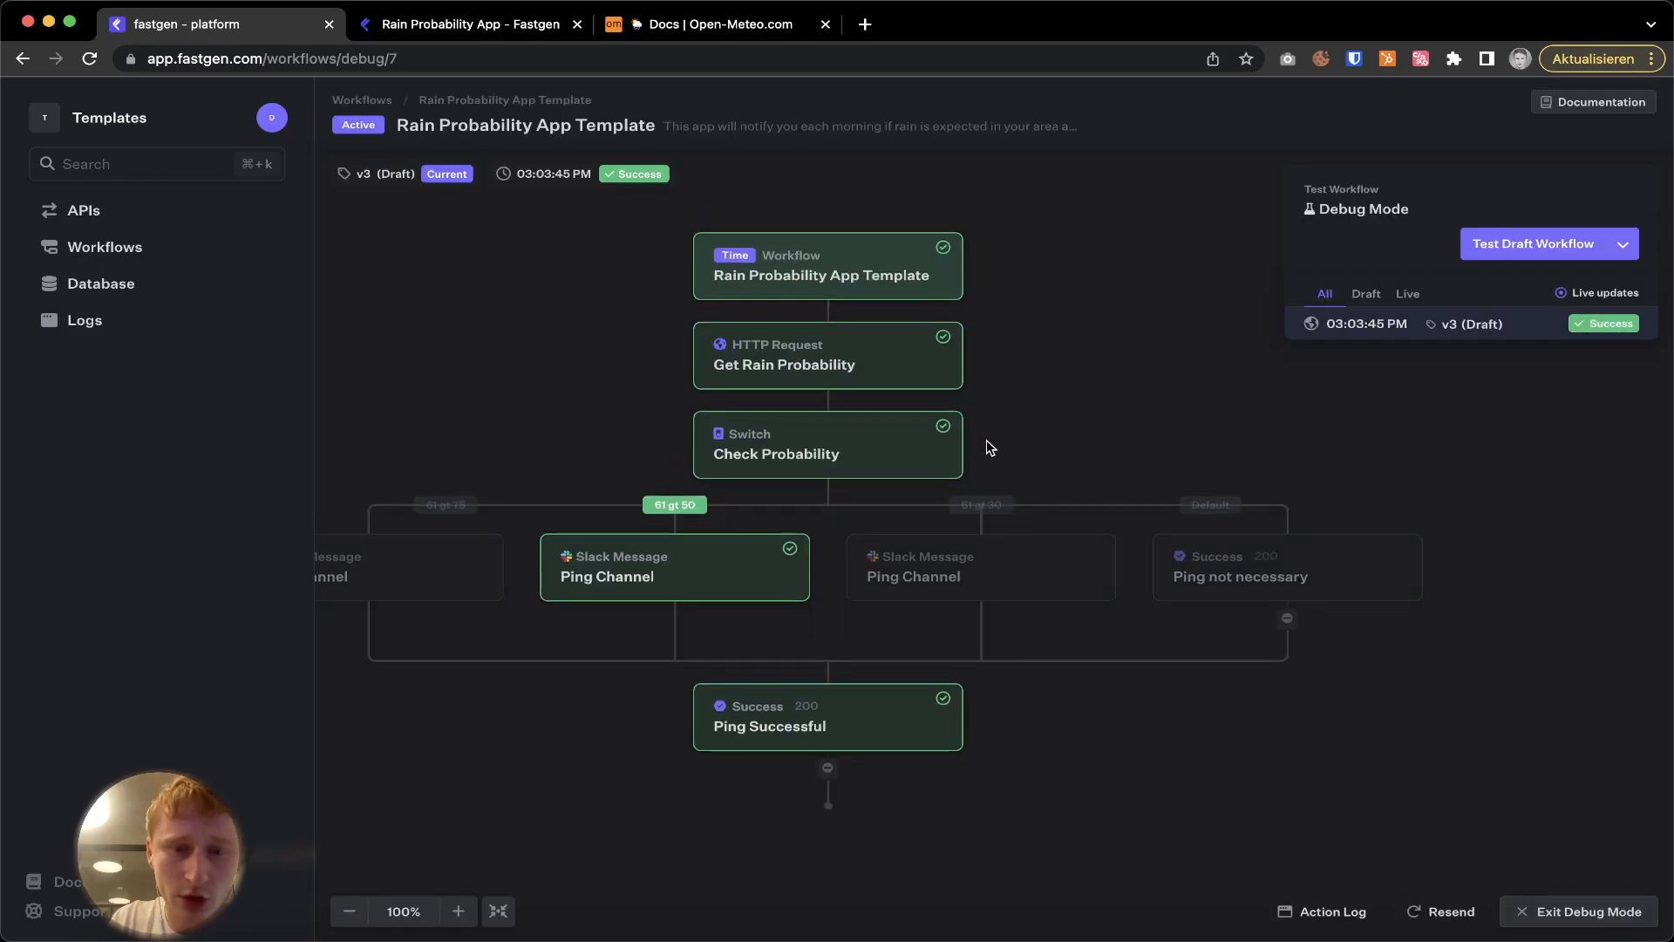
pyautogui.click(887, 374)
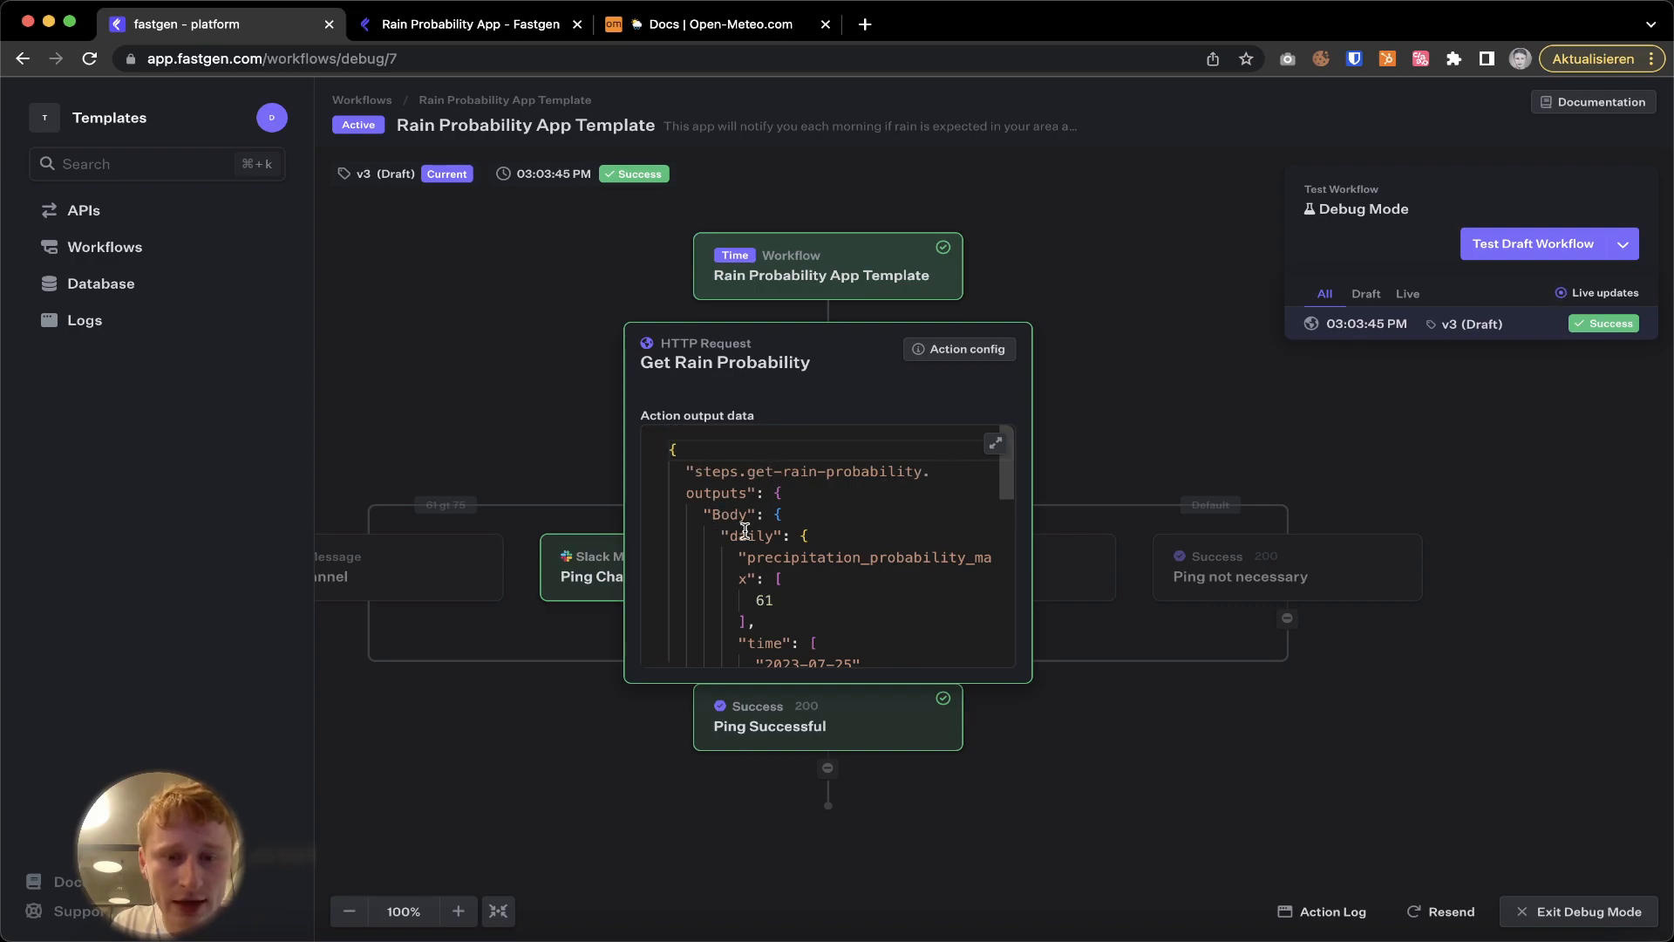
pyautogui.moveTo(747, 557); pyautogui.dragTo(767, 621)
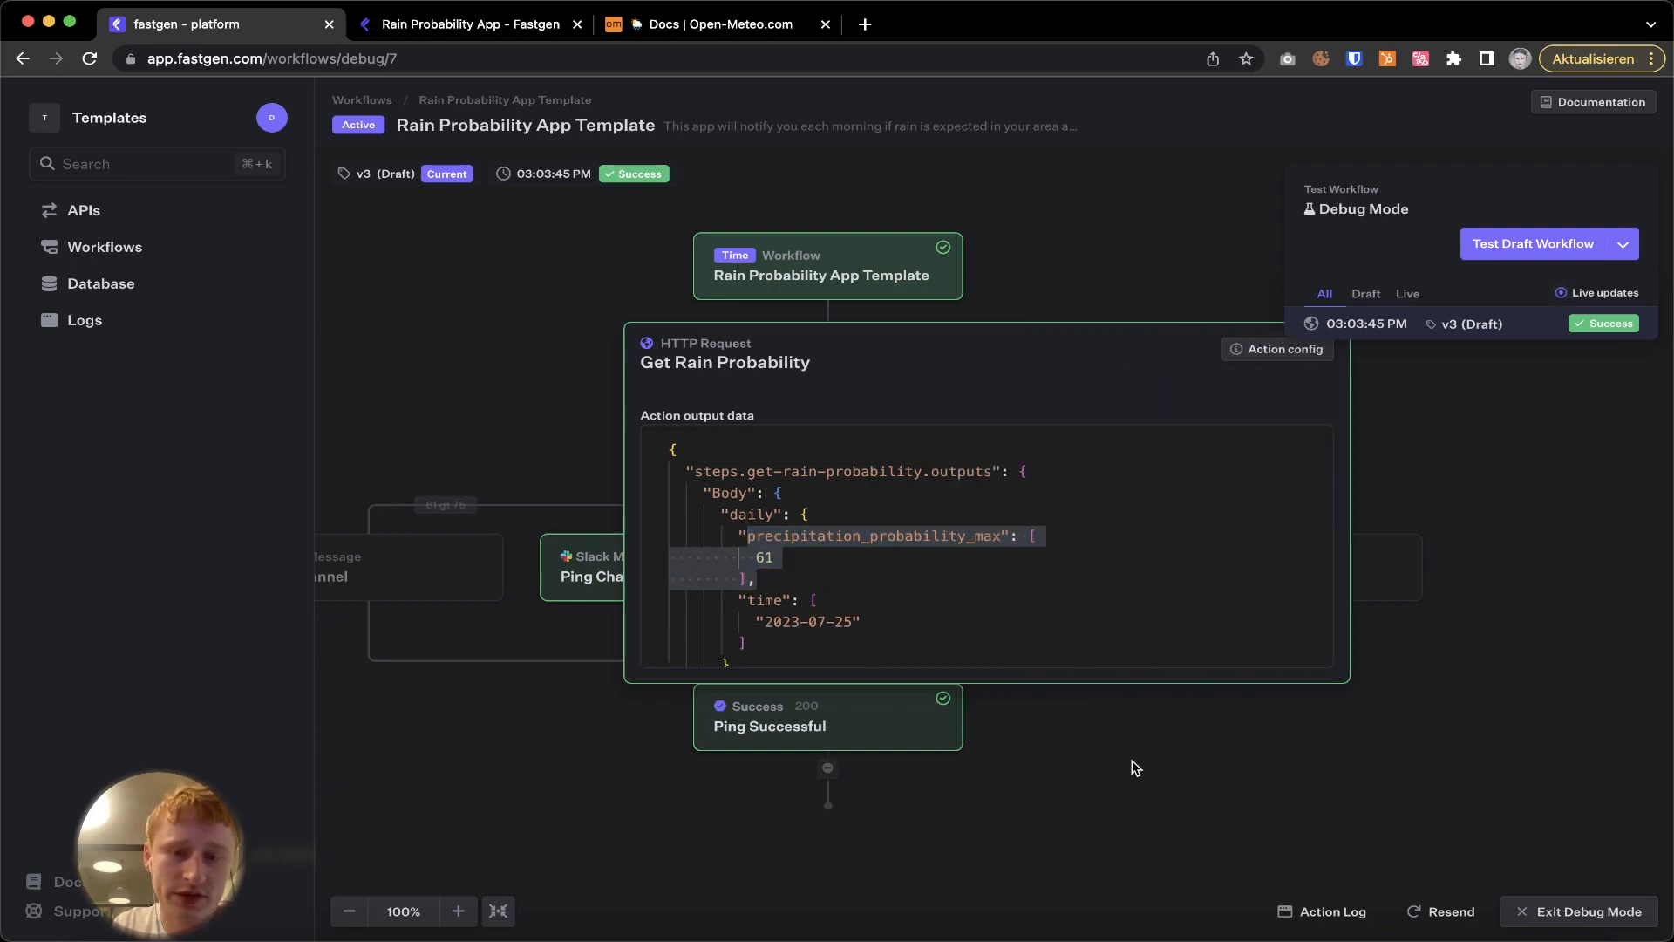
pyautogui.click(1591, 922)
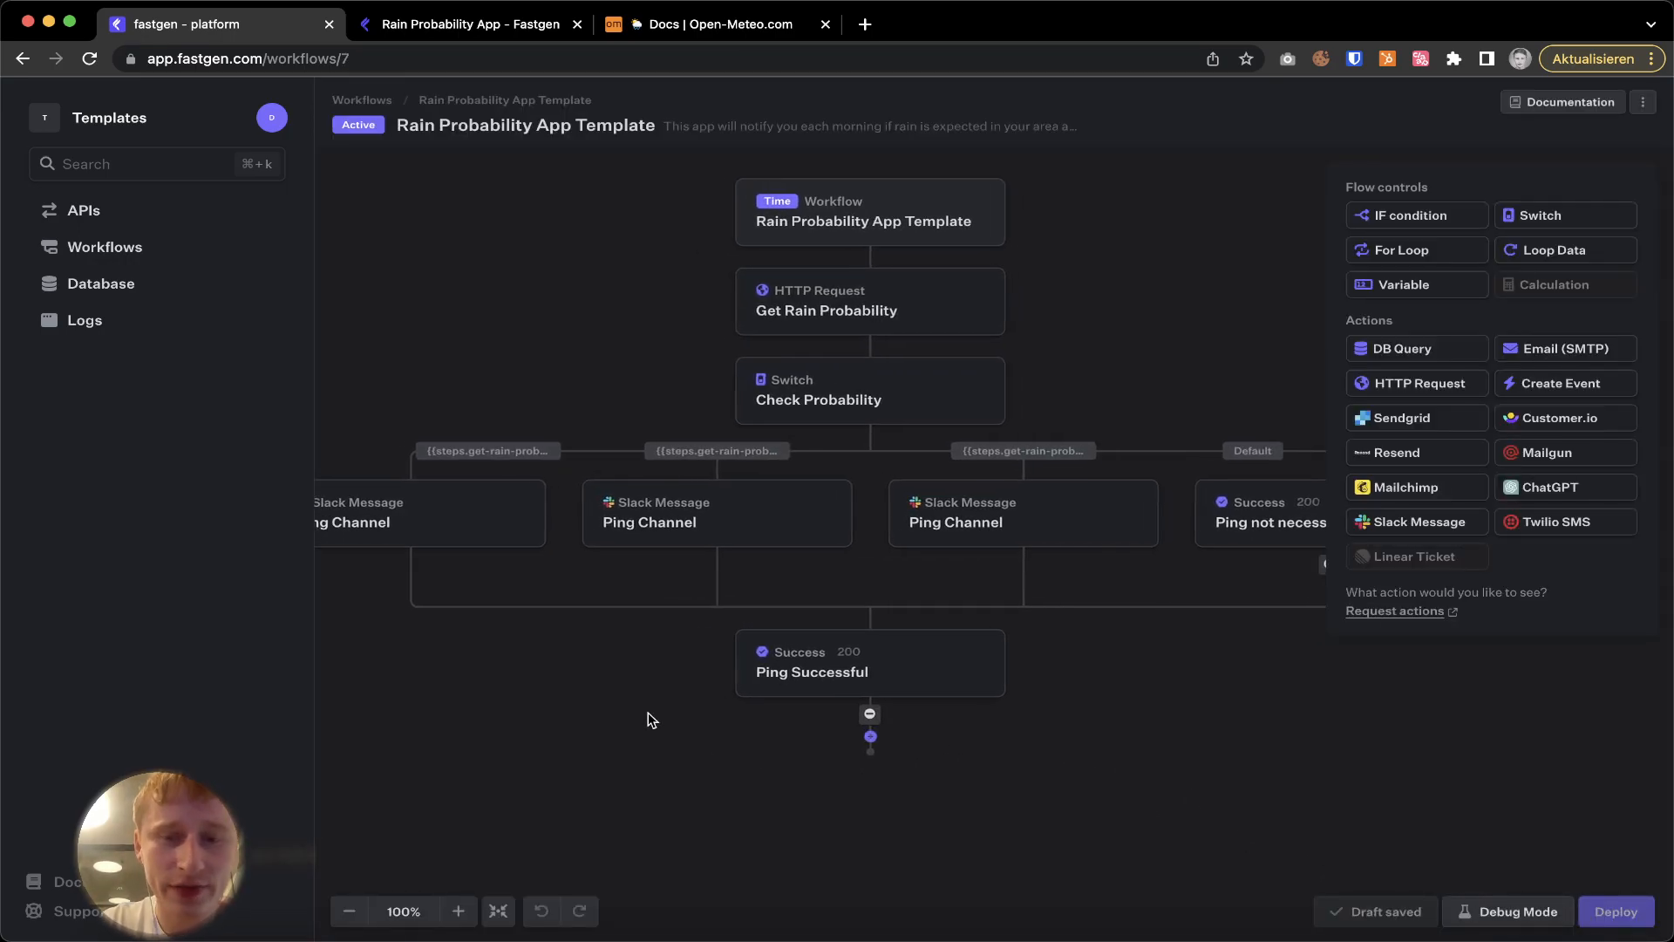
# Go through all three Check Probability case conditions one by one and the Slack message of the first branch, closing both.
pyautogui.click(965, 373)
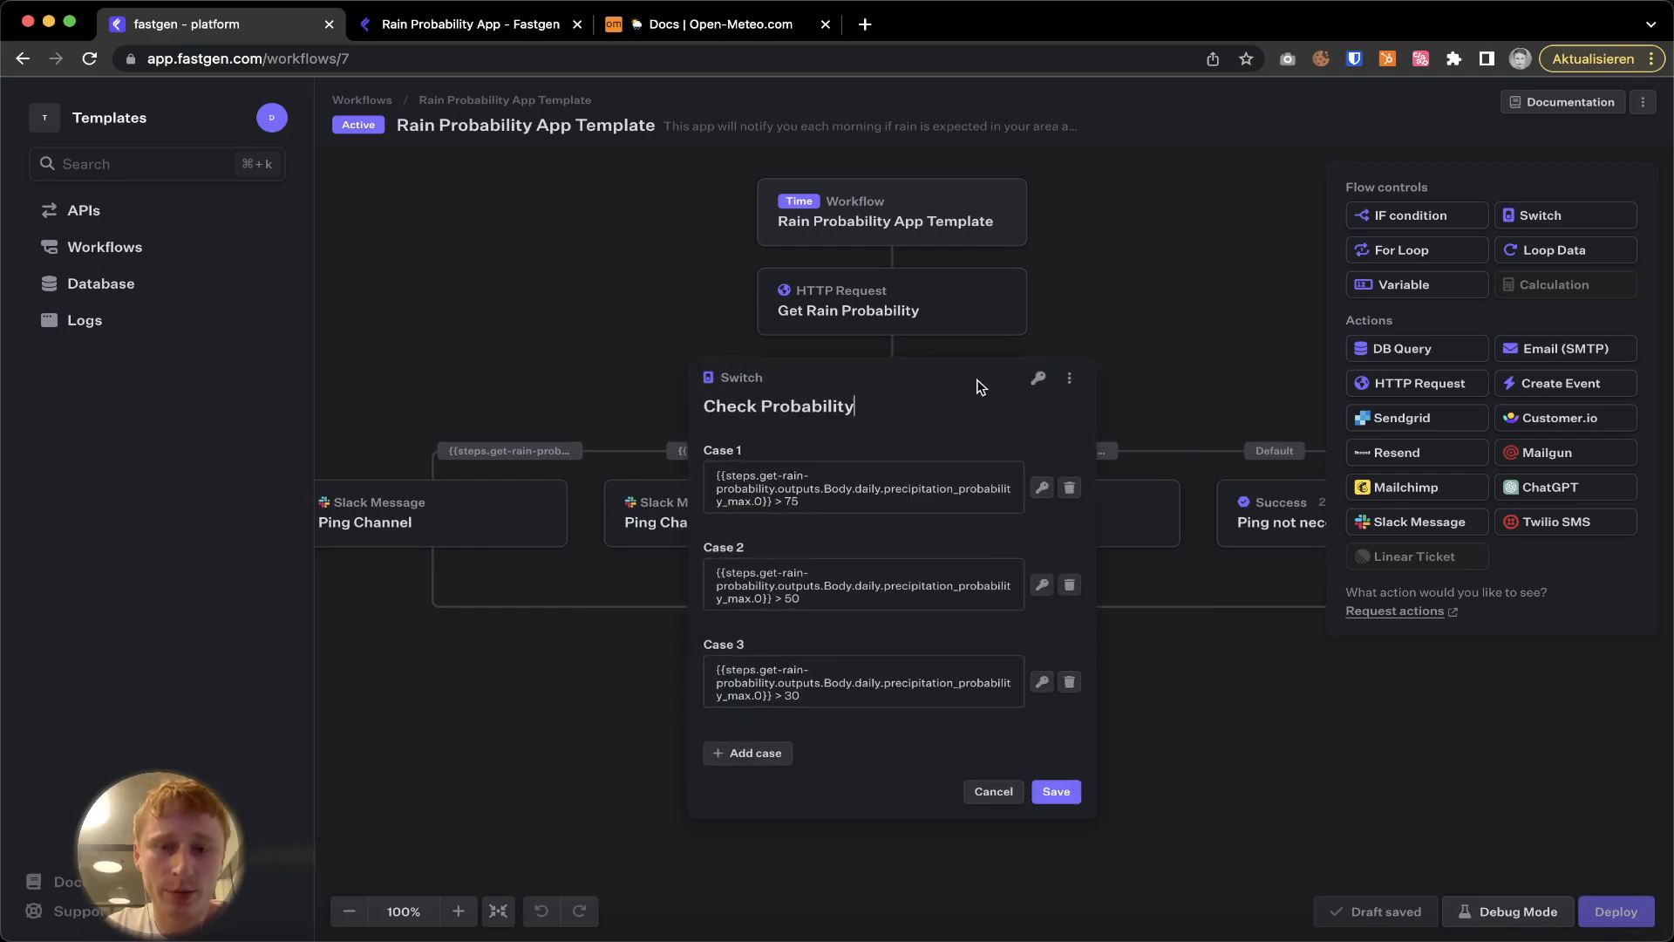
pyautogui.moveTo(815, 504); pyautogui.dragTo(691, 459)
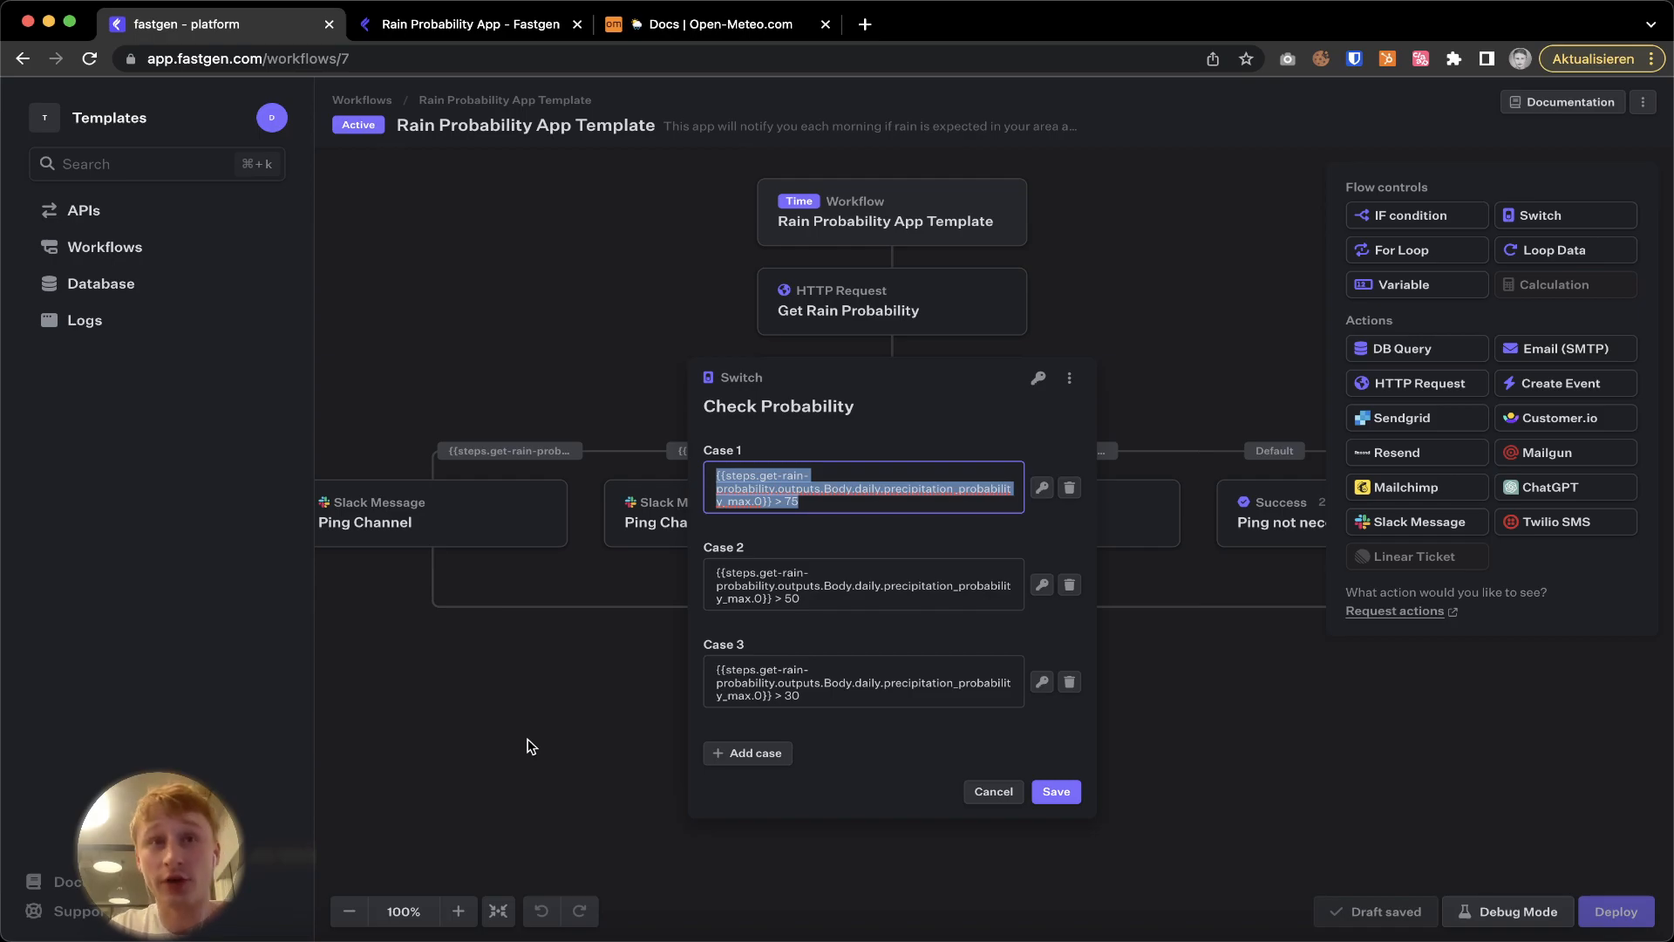
pyautogui.click(845, 615)
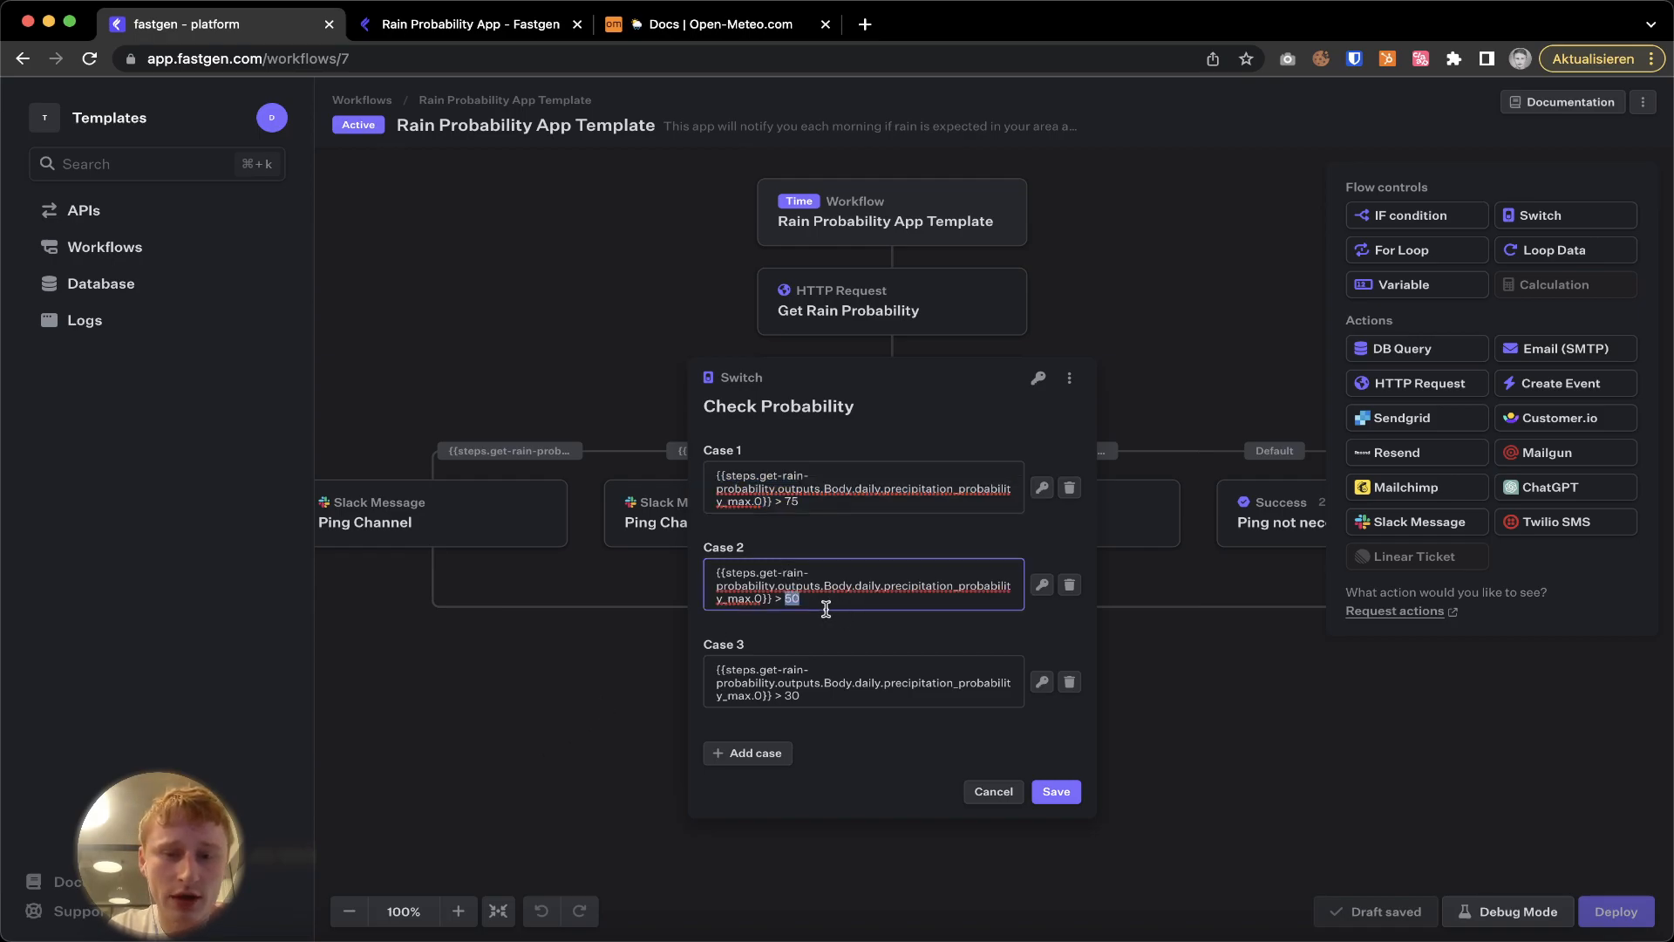
pyautogui.moveTo(792, 600); pyautogui.dragTo(698, 563)
pyautogui.moveTo(807, 696); pyautogui.dragTo(700, 670)
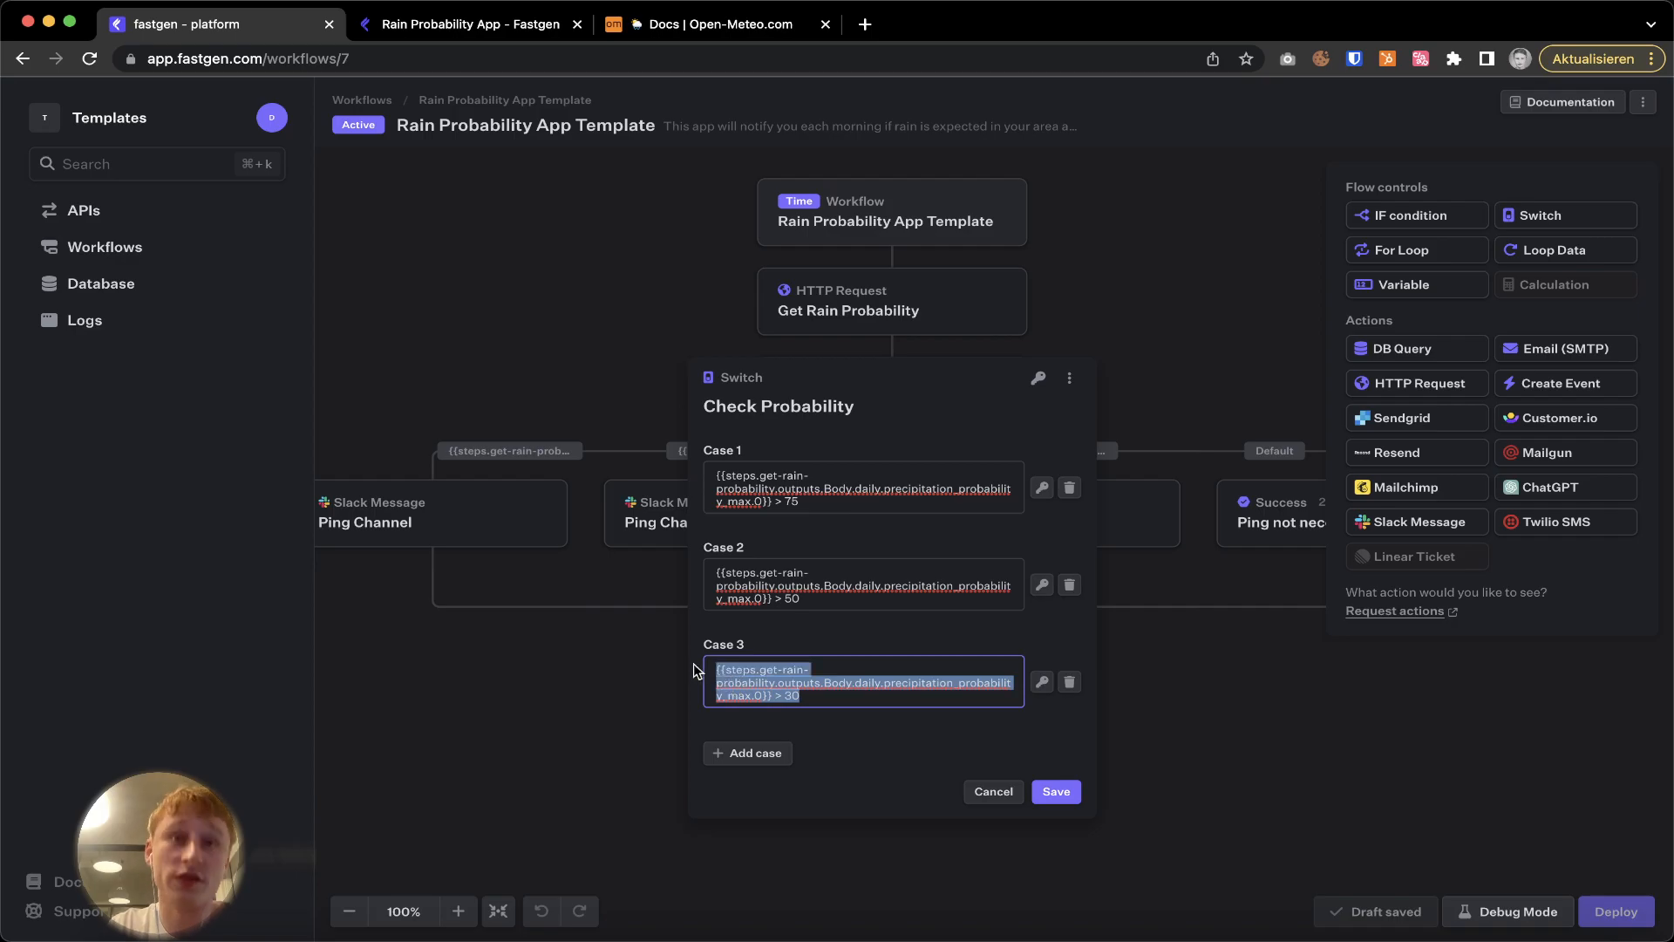
pyautogui.click(816, 497)
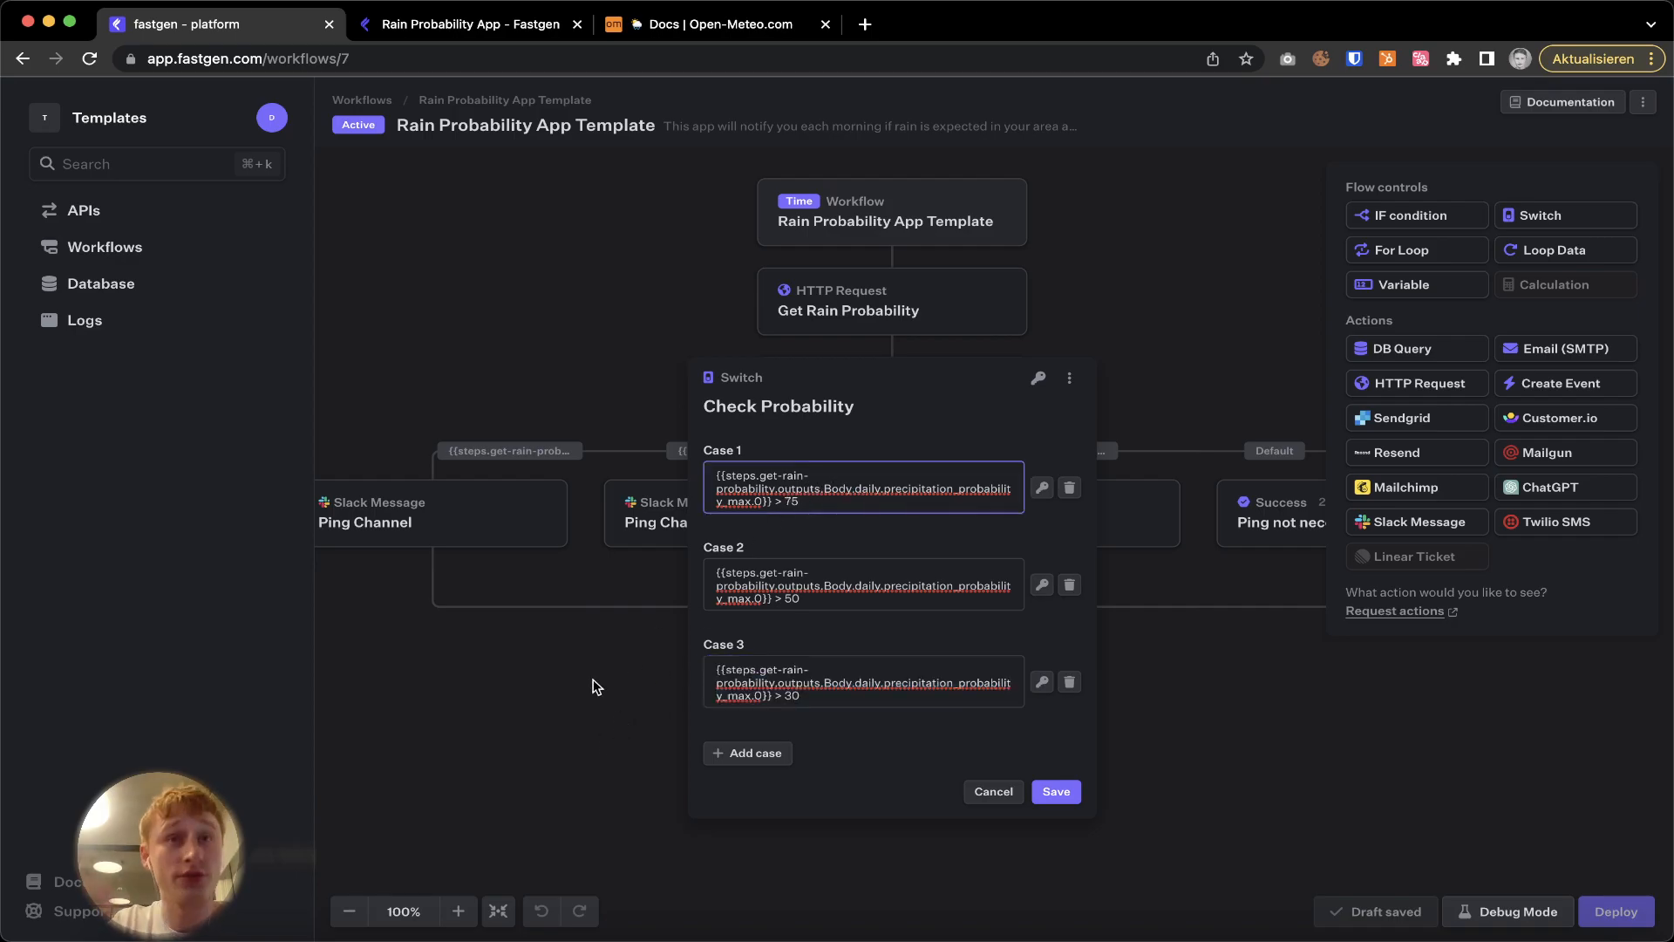
pyautogui.click(555, 735)
pyautogui.click(452, 510)
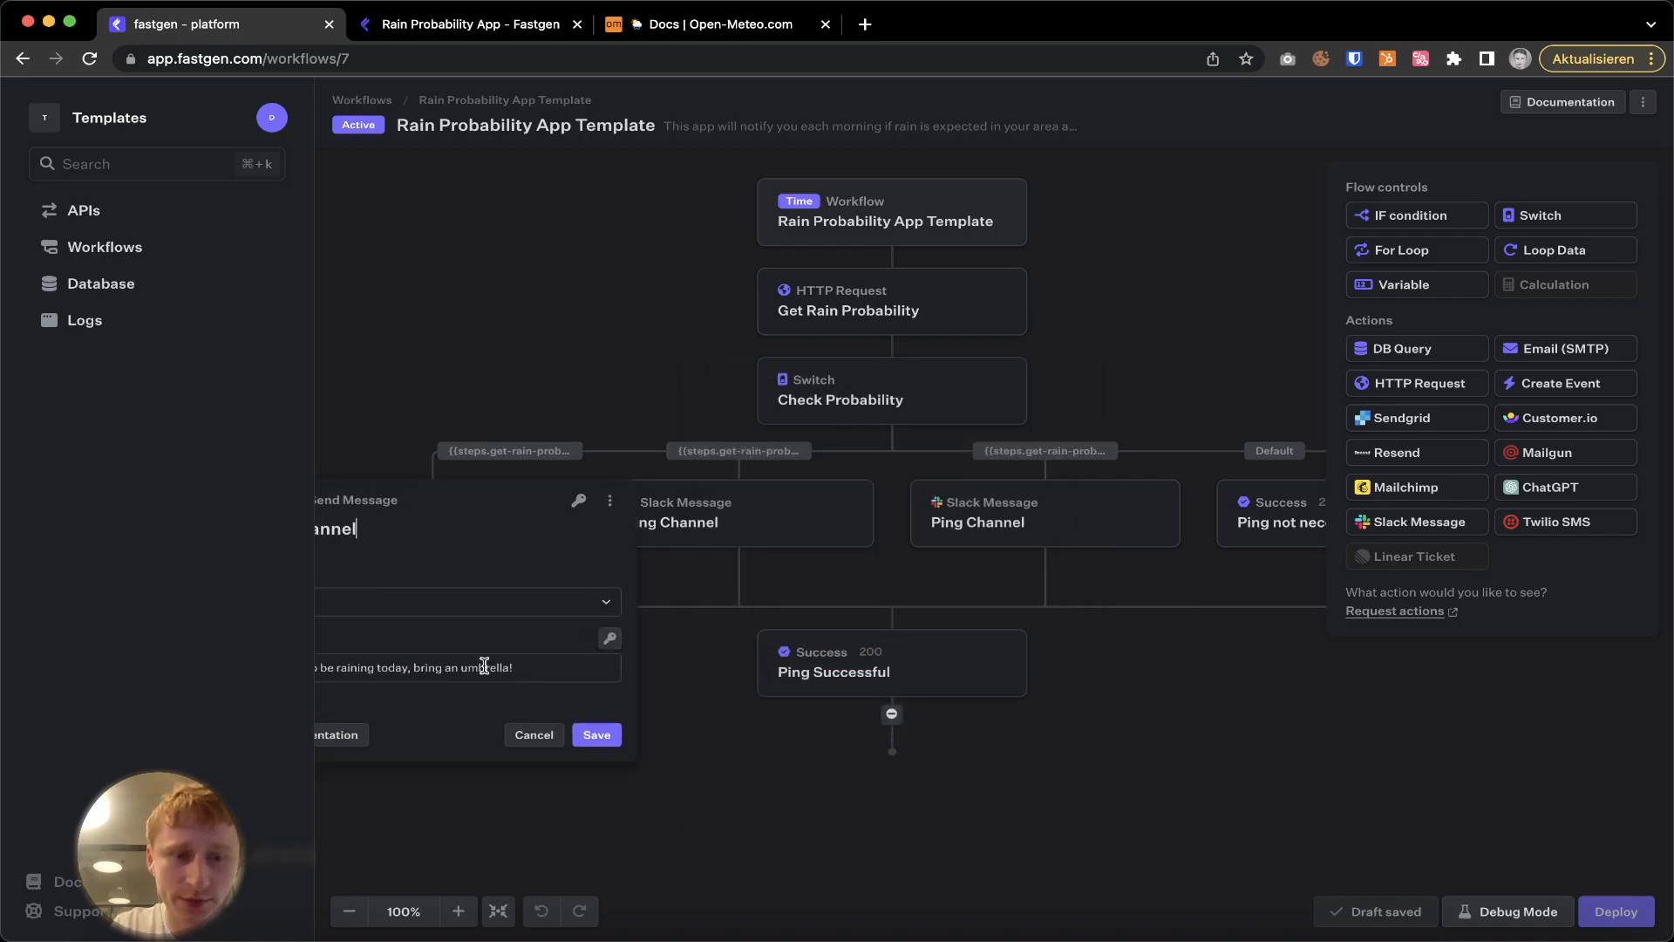
pyautogui.click(877, 779)
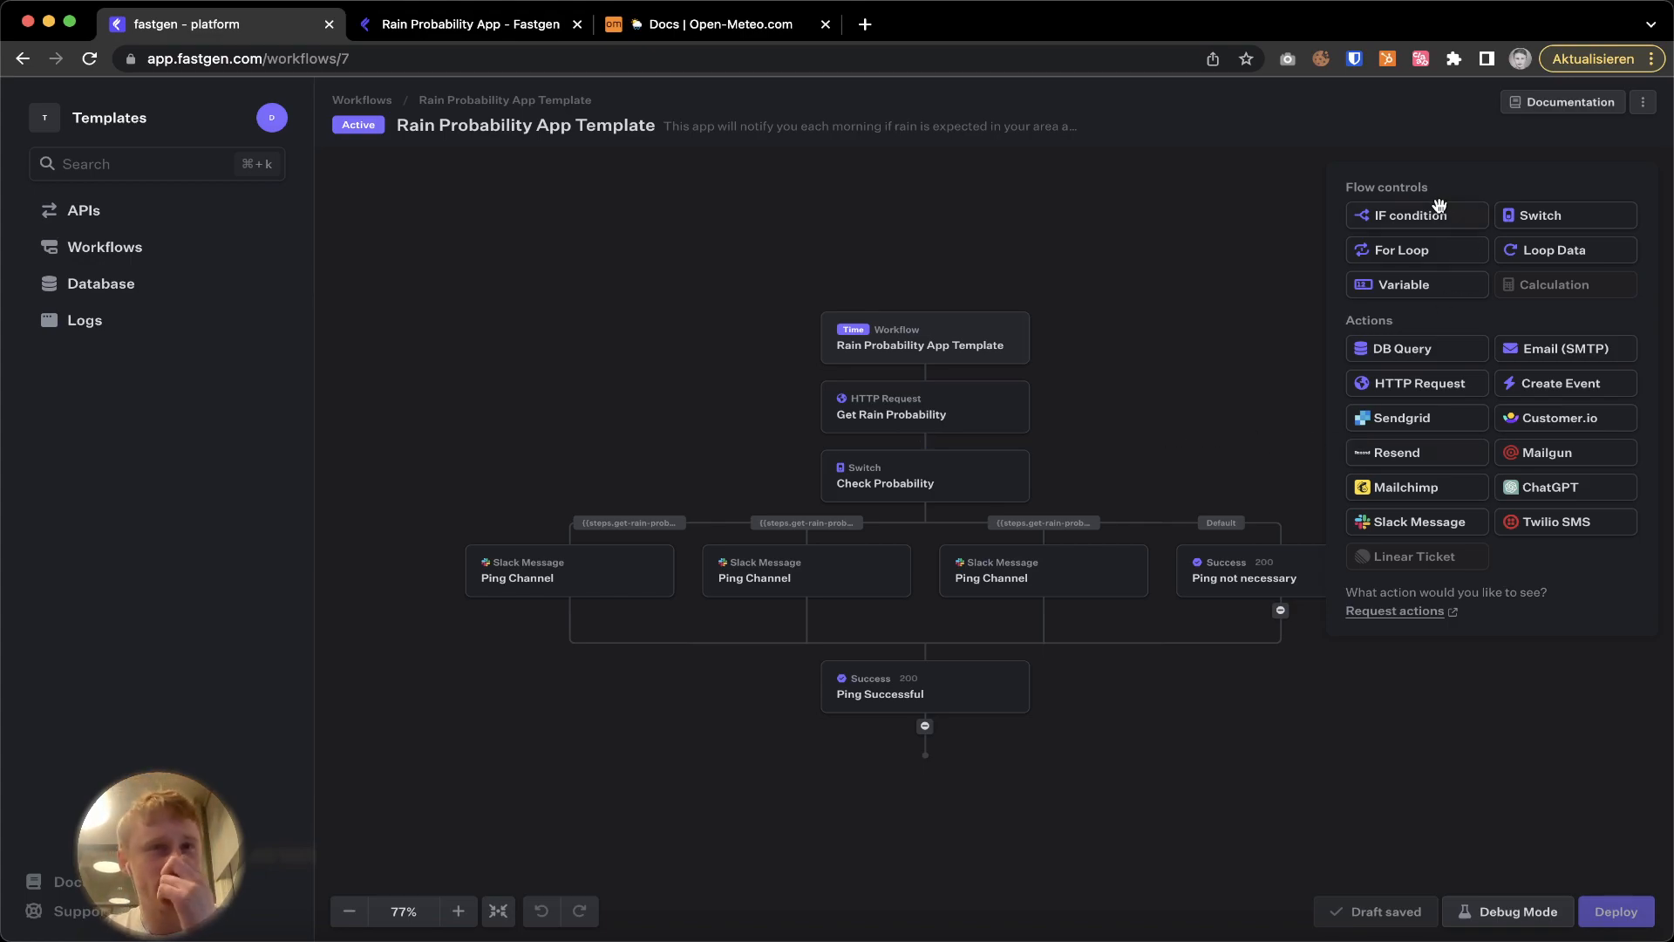
# Add an IF condition to the workflow between Get Rain Probability and Check Probability.
pyautogui.moveTo(1439, 206); pyautogui.dragTo(928, 467)
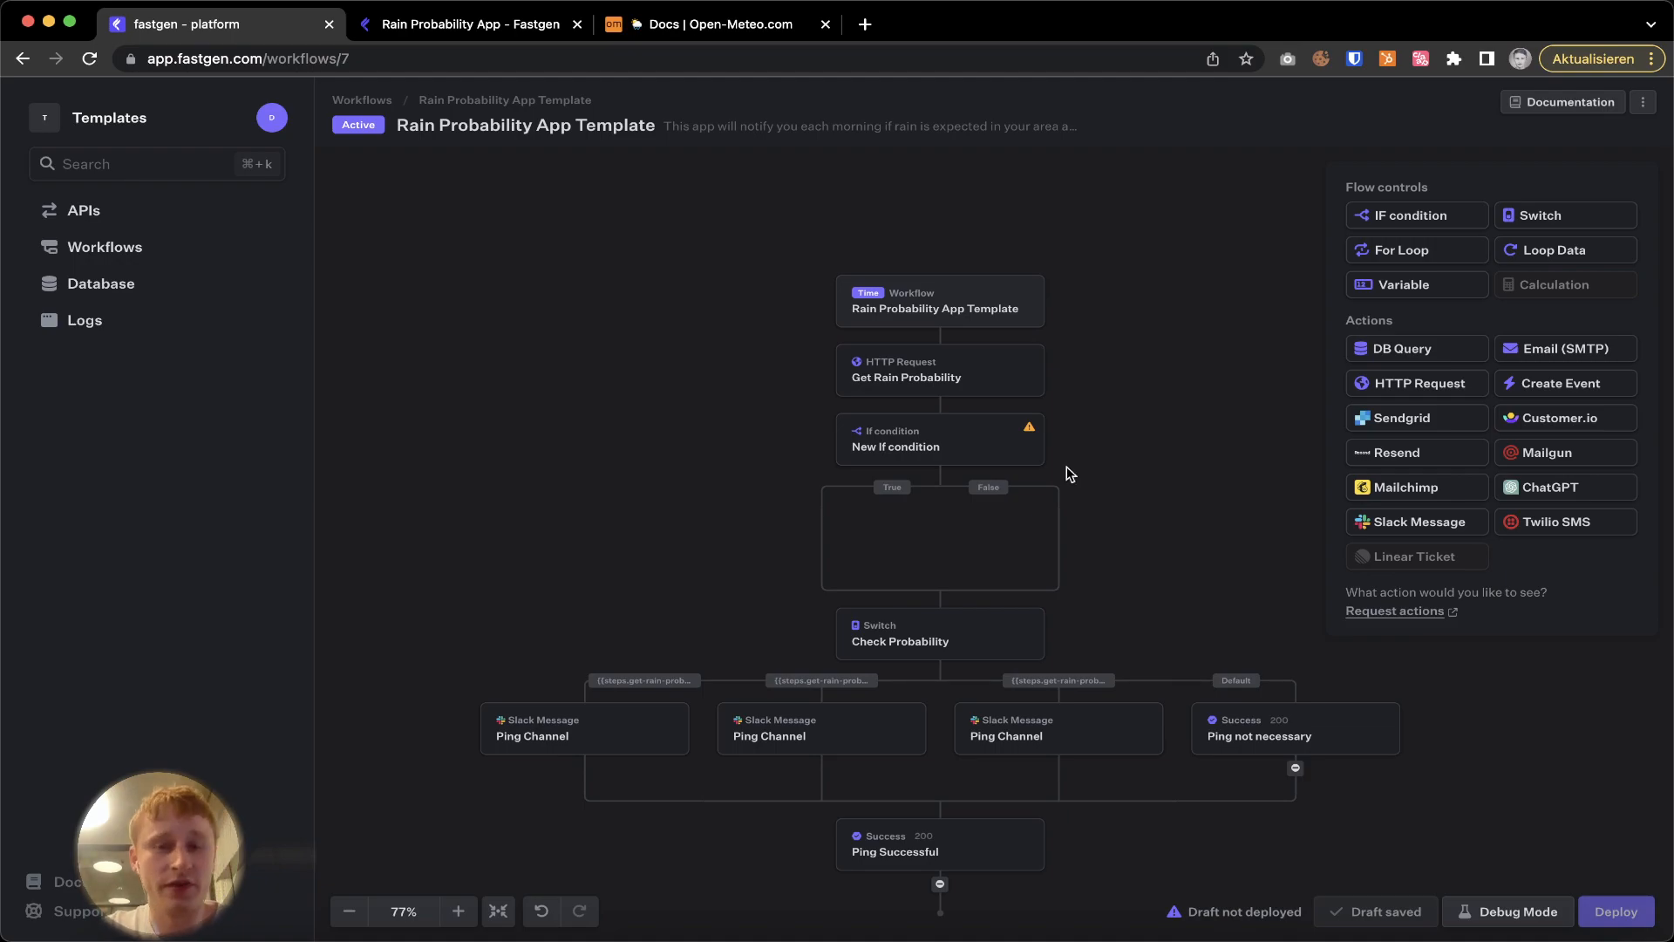
# Copy the precipitation_probability_max variable from the Case 1 condition of the Check Probability switch, and close the switch.
pyautogui.click(1007, 586)
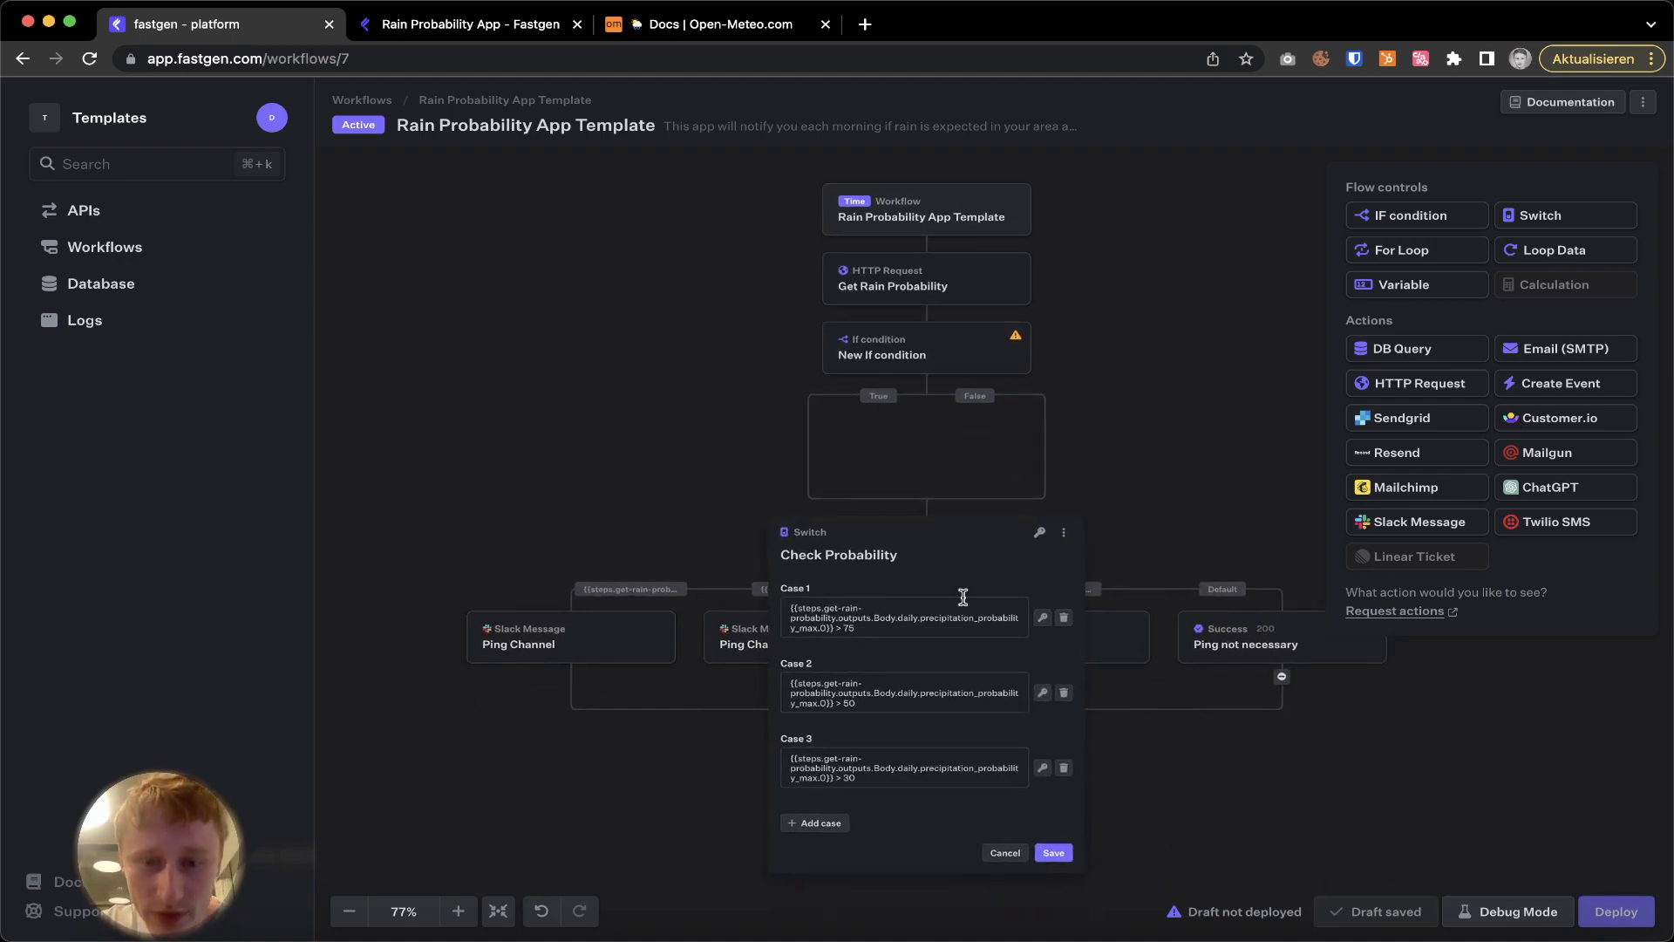
pyautogui.moveTo(833, 628); pyautogui.dragTo(782, 600)
pyautogui.press('super+c')
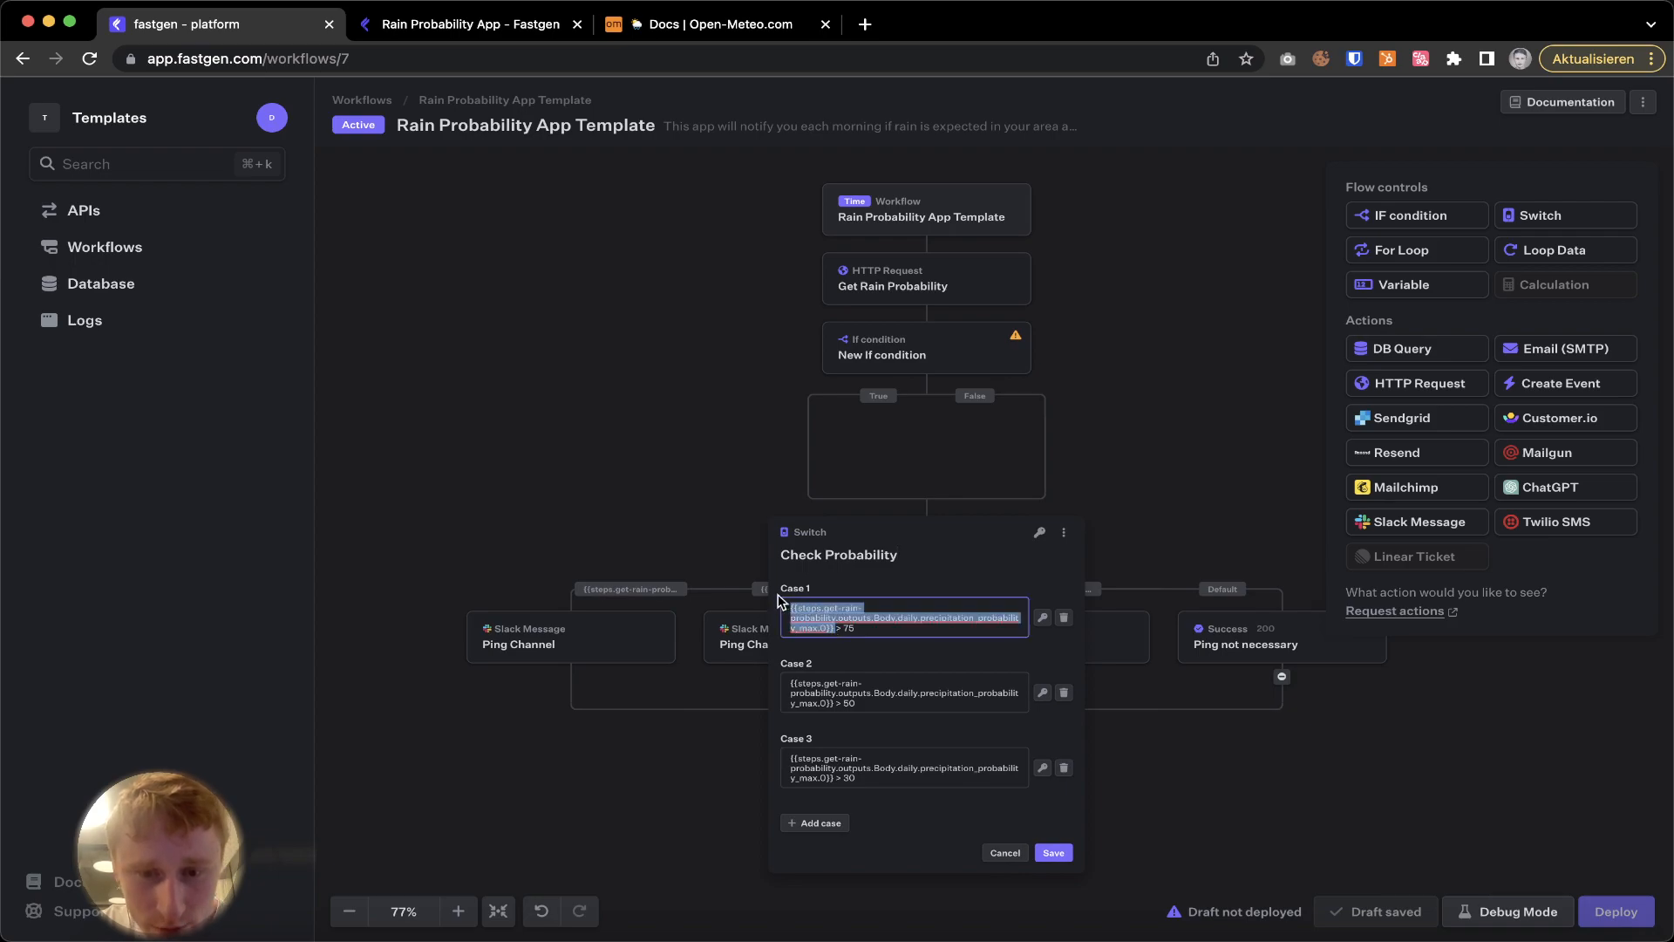
pyautogui.click(1162, 437)
# Set the new IF condition's expression to {{steps.get-rain-probability.outputs.Body.daily.precipitation_probability_max.0}} > 50, using the copied variable.
pyautogui.click(901, 349)
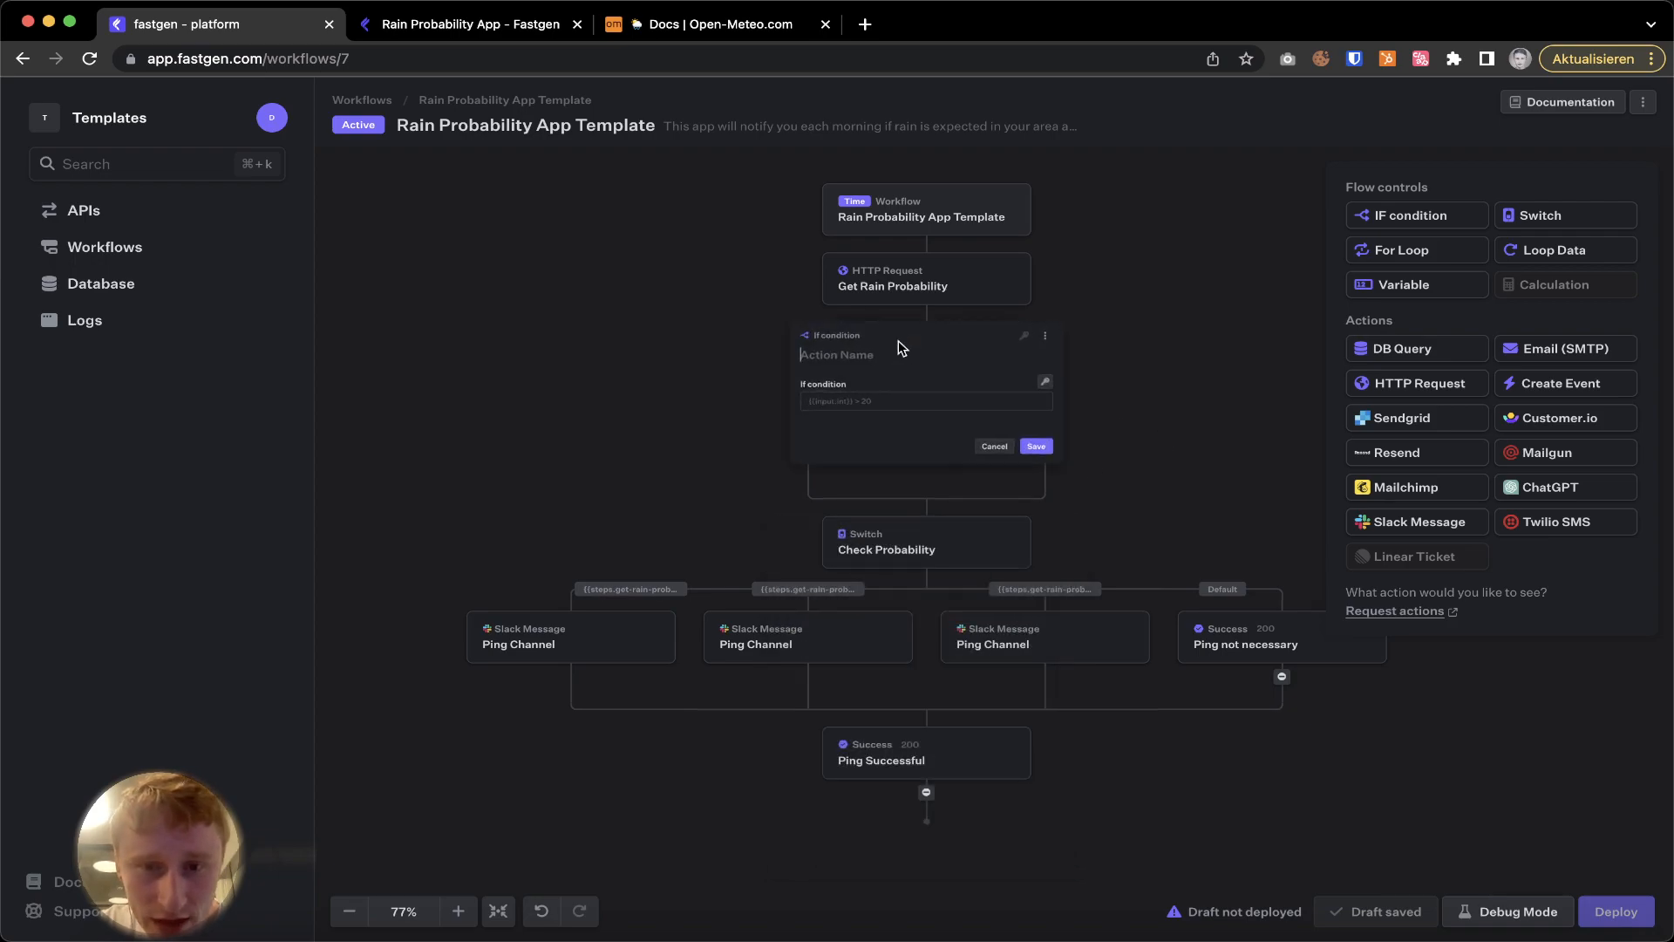
pyautogui.click(880, 413)
pyautogui.press('super+v')
pyautogui.write('>')
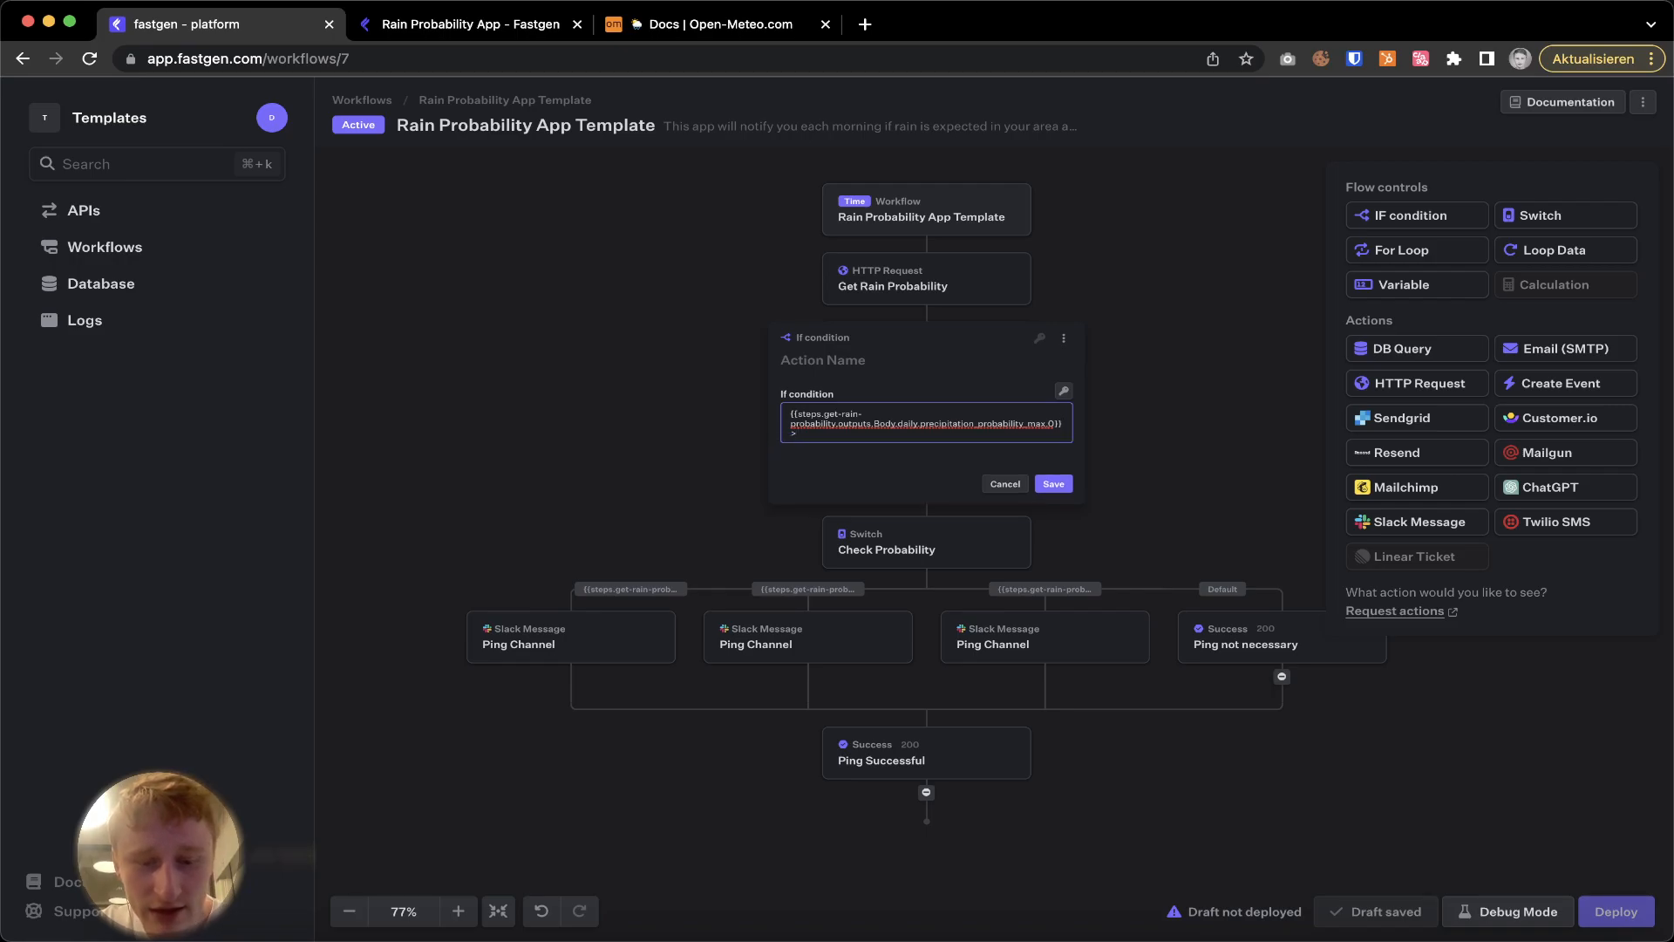
pyautogui.write(' 50')
pyautogui.click(1055, 484)
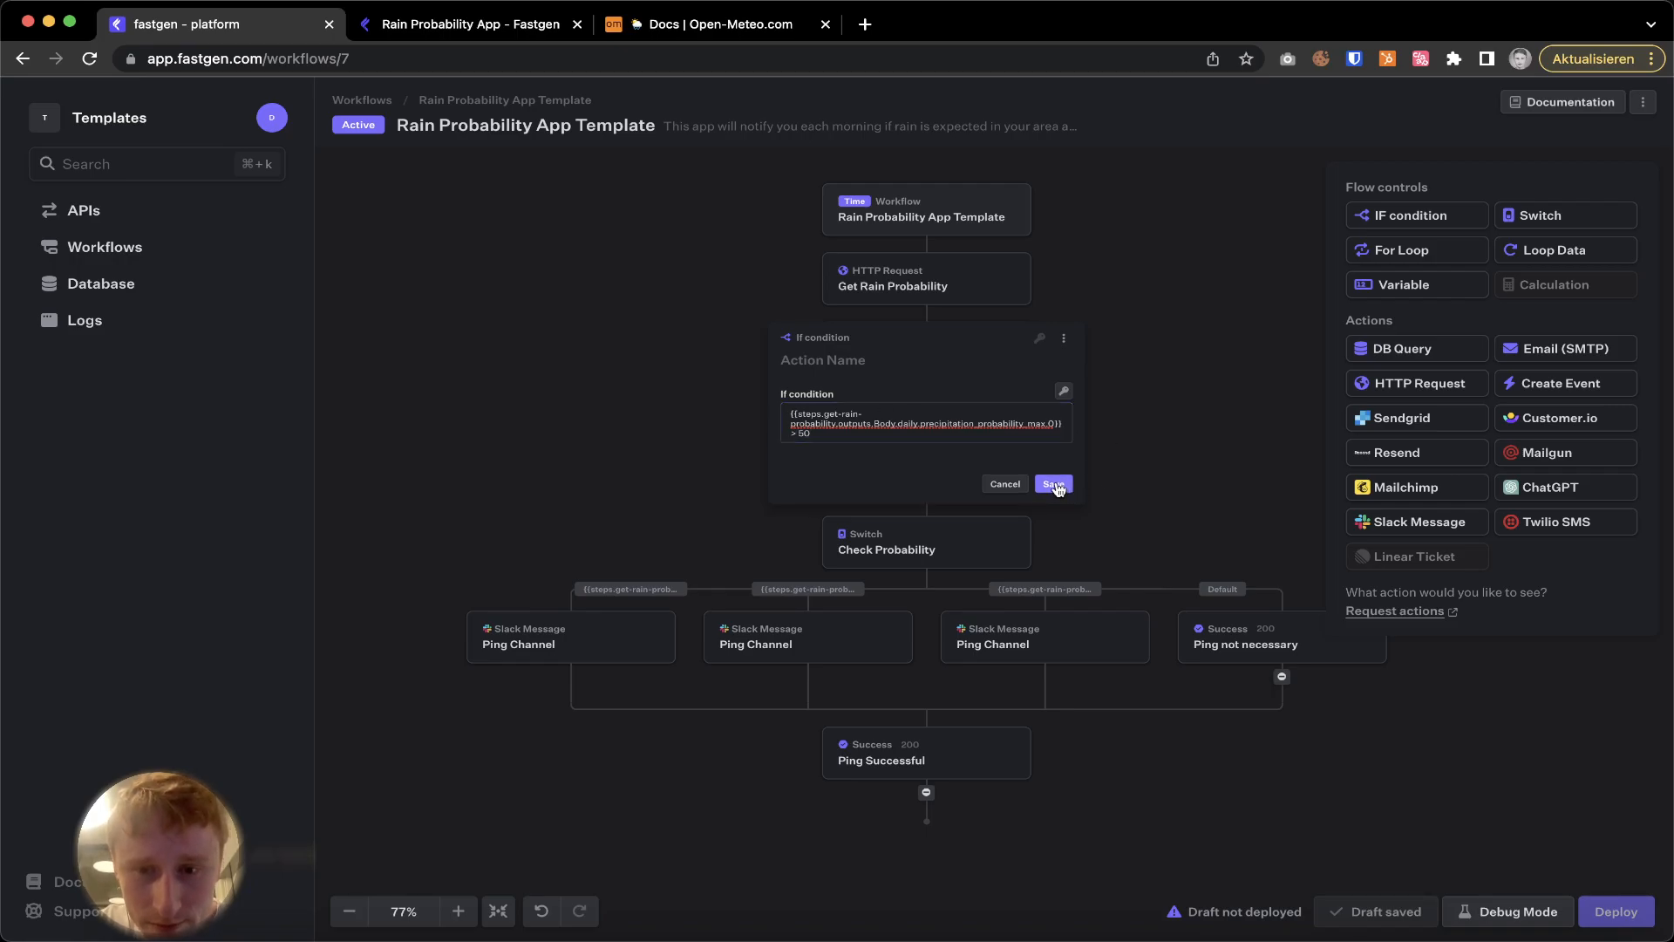
# Move the first Ping Channel message to the True branch and Ping not necessary to the False branch, and delete the Check Probability switch.
pyautogui.moveTo(561, 642); pyautogui.dragTo(797, 432)
pyautogui.moveTo(1260, 645); pyautogui.dragTo(1043, 427)
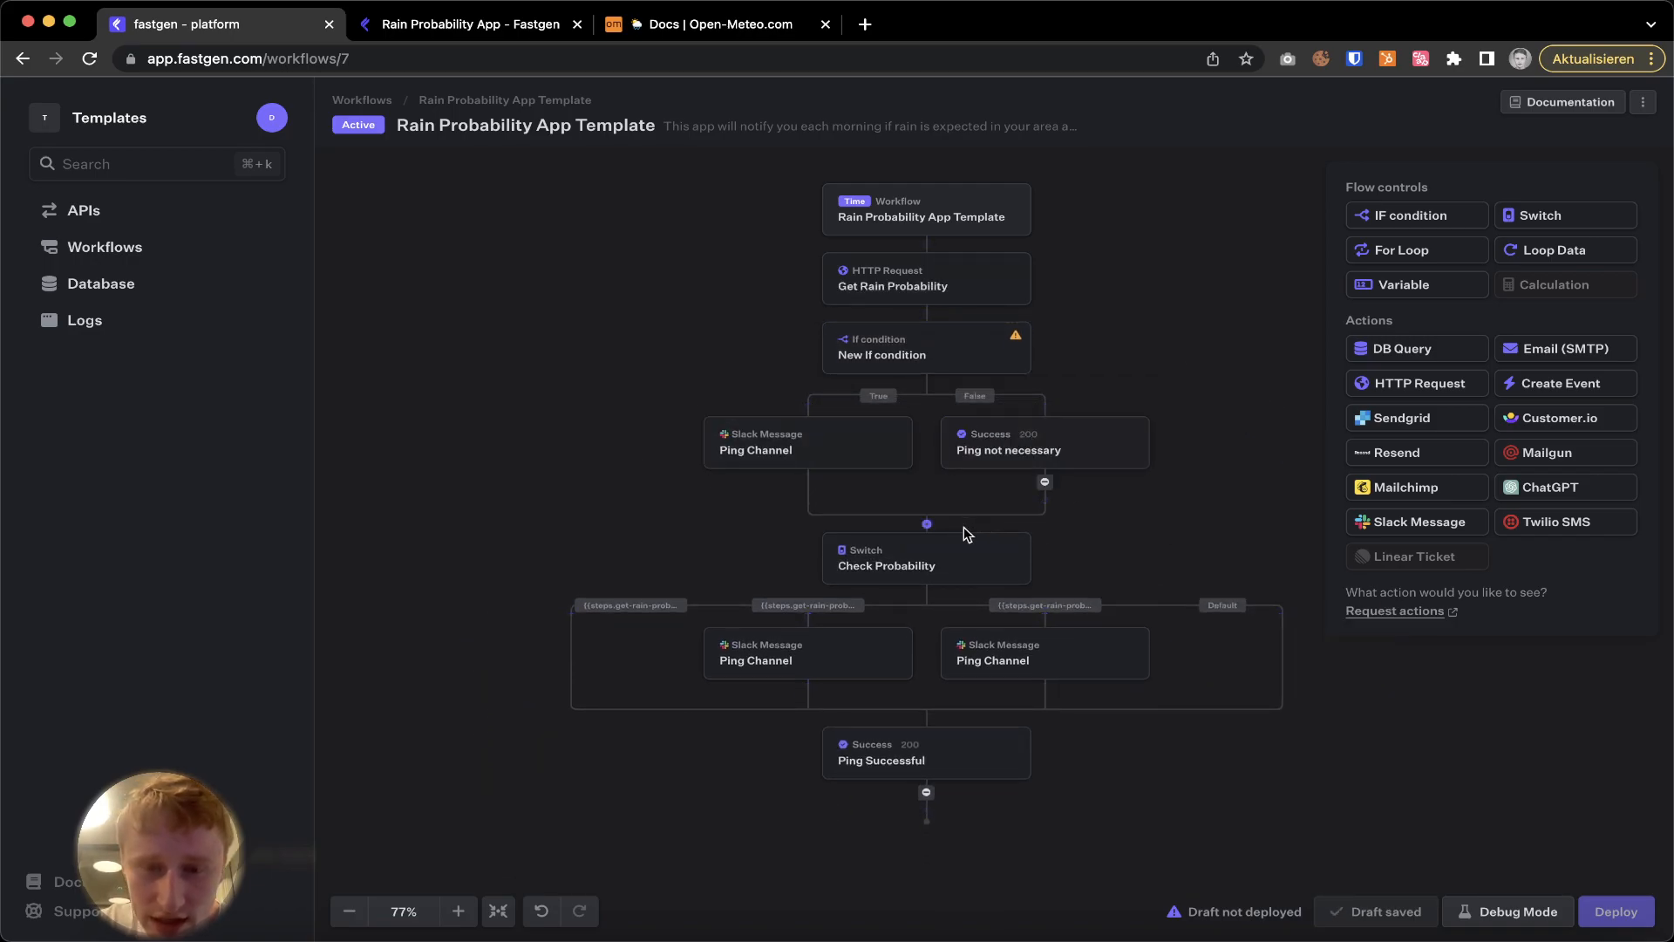
pyautogui.click(974, 549)
pyautogui.click(1060, 546)
pyautogui.click(1034, 581)
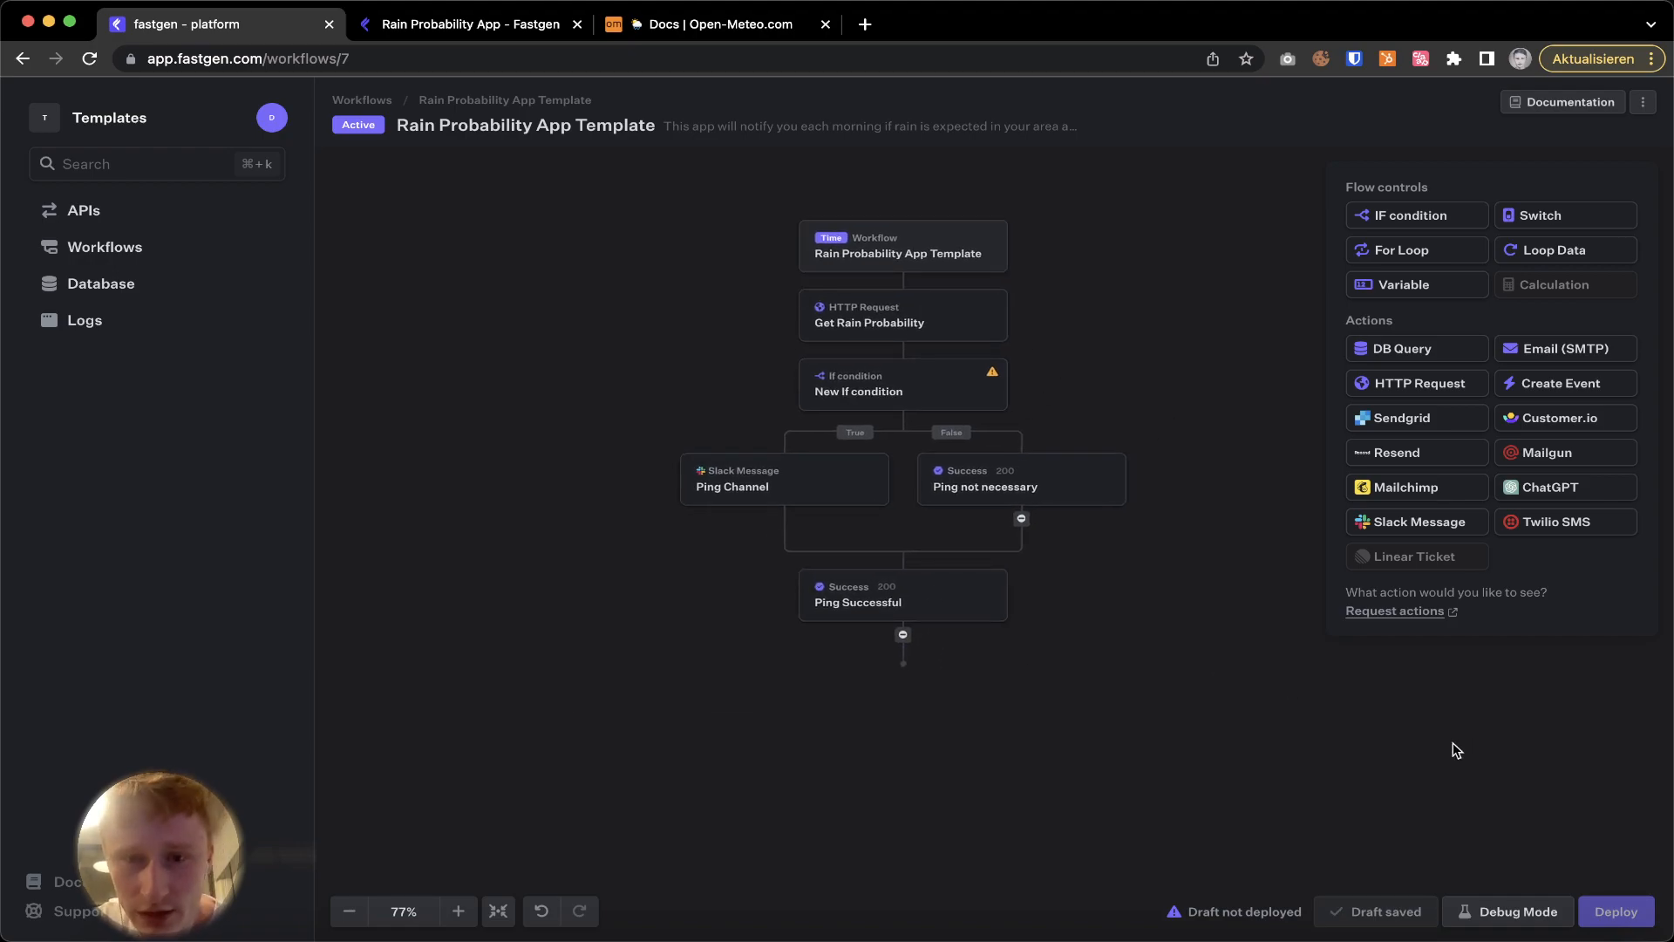
# Name the new IF condition "Check rain", save it and deploy the workflow.
pyautogui.click(896, 387)
pyautogui.click(844, 398)
pyautogui.write('Check rain')
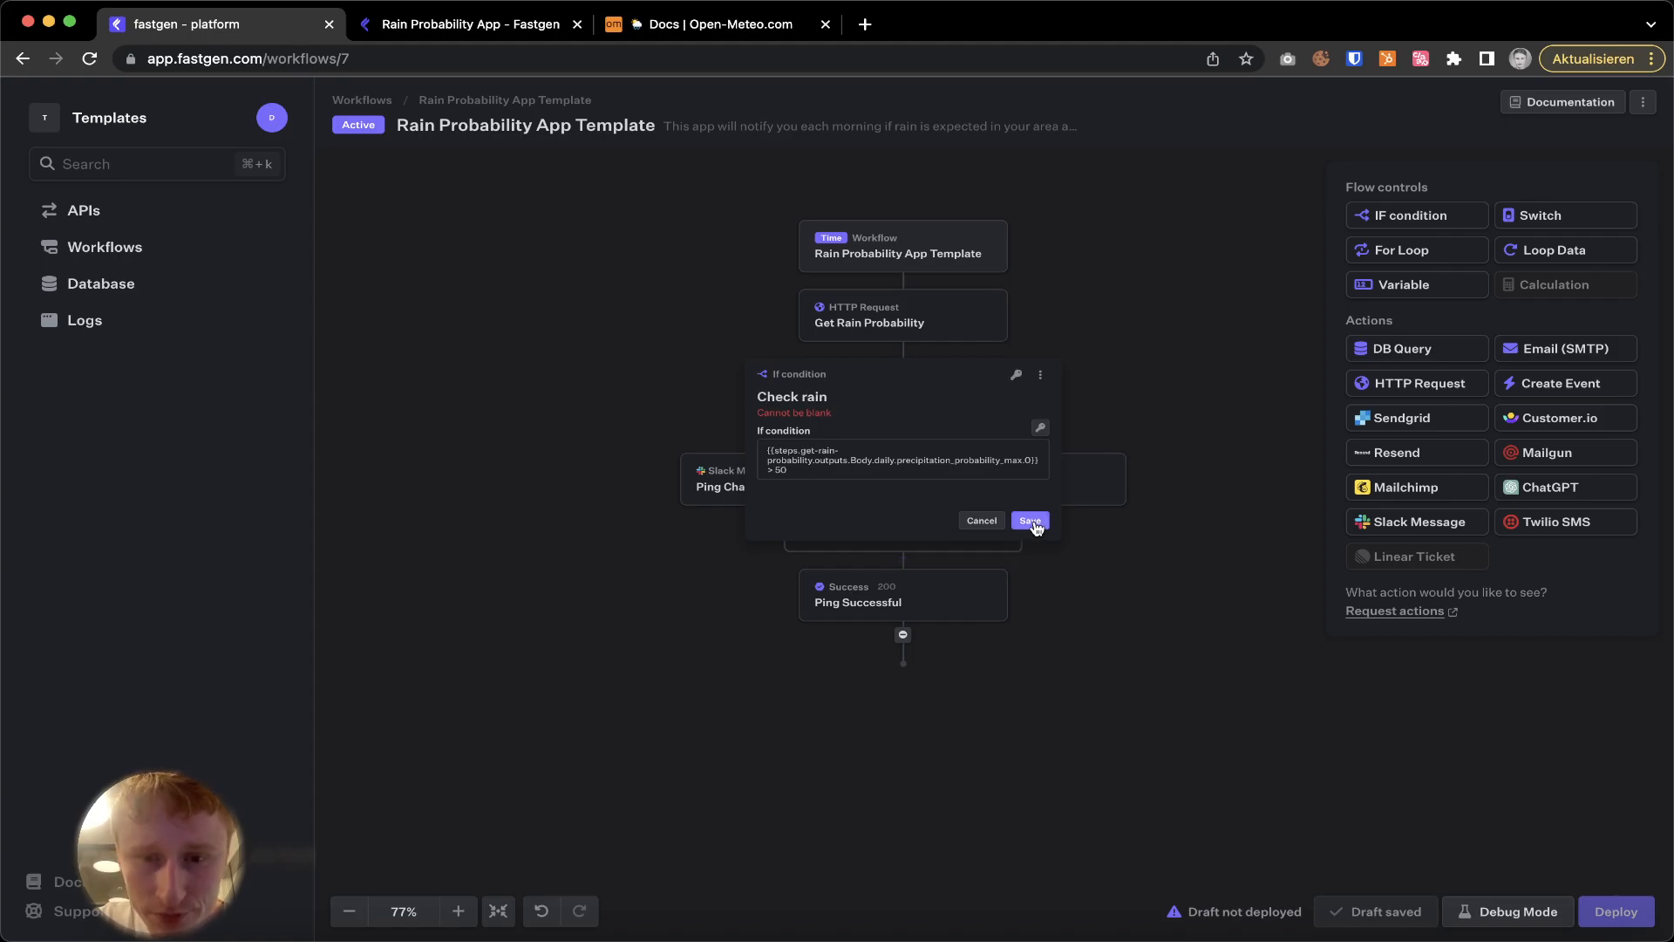
pyautogui.click(1031, 521)
pyautogui.click(1608, 911)
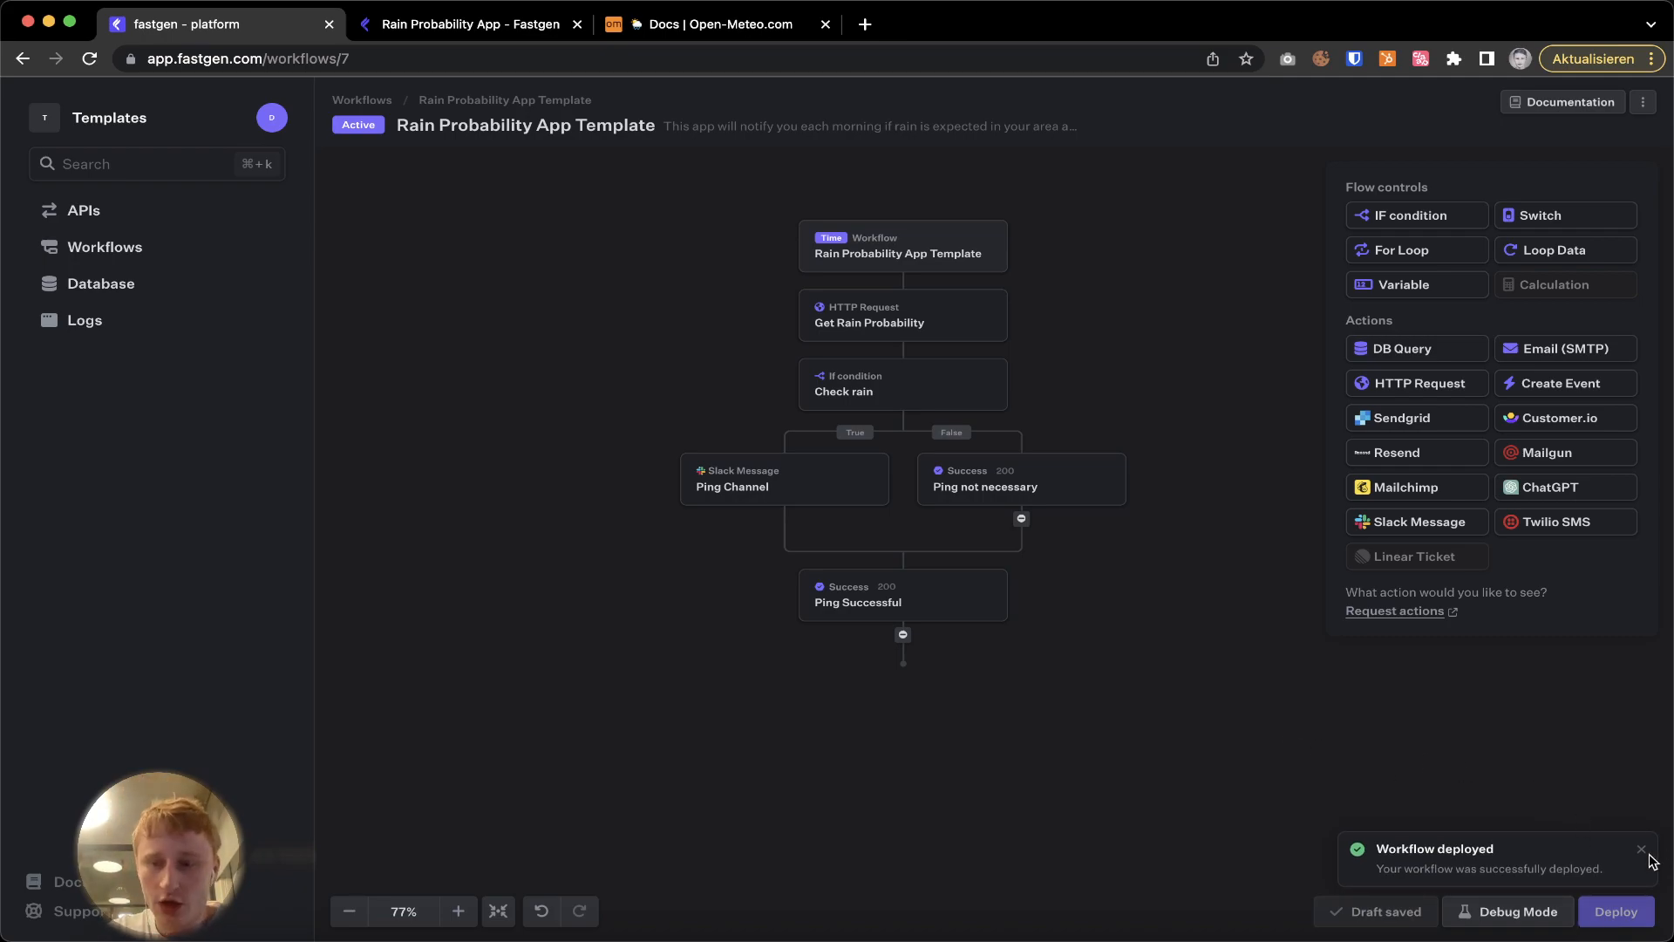
# Test the draft workflow with the Check rain condition in debug mode, and exit debug mode.
pyautogui.click(1515, 911)
pyautogui.click(1507, 251)
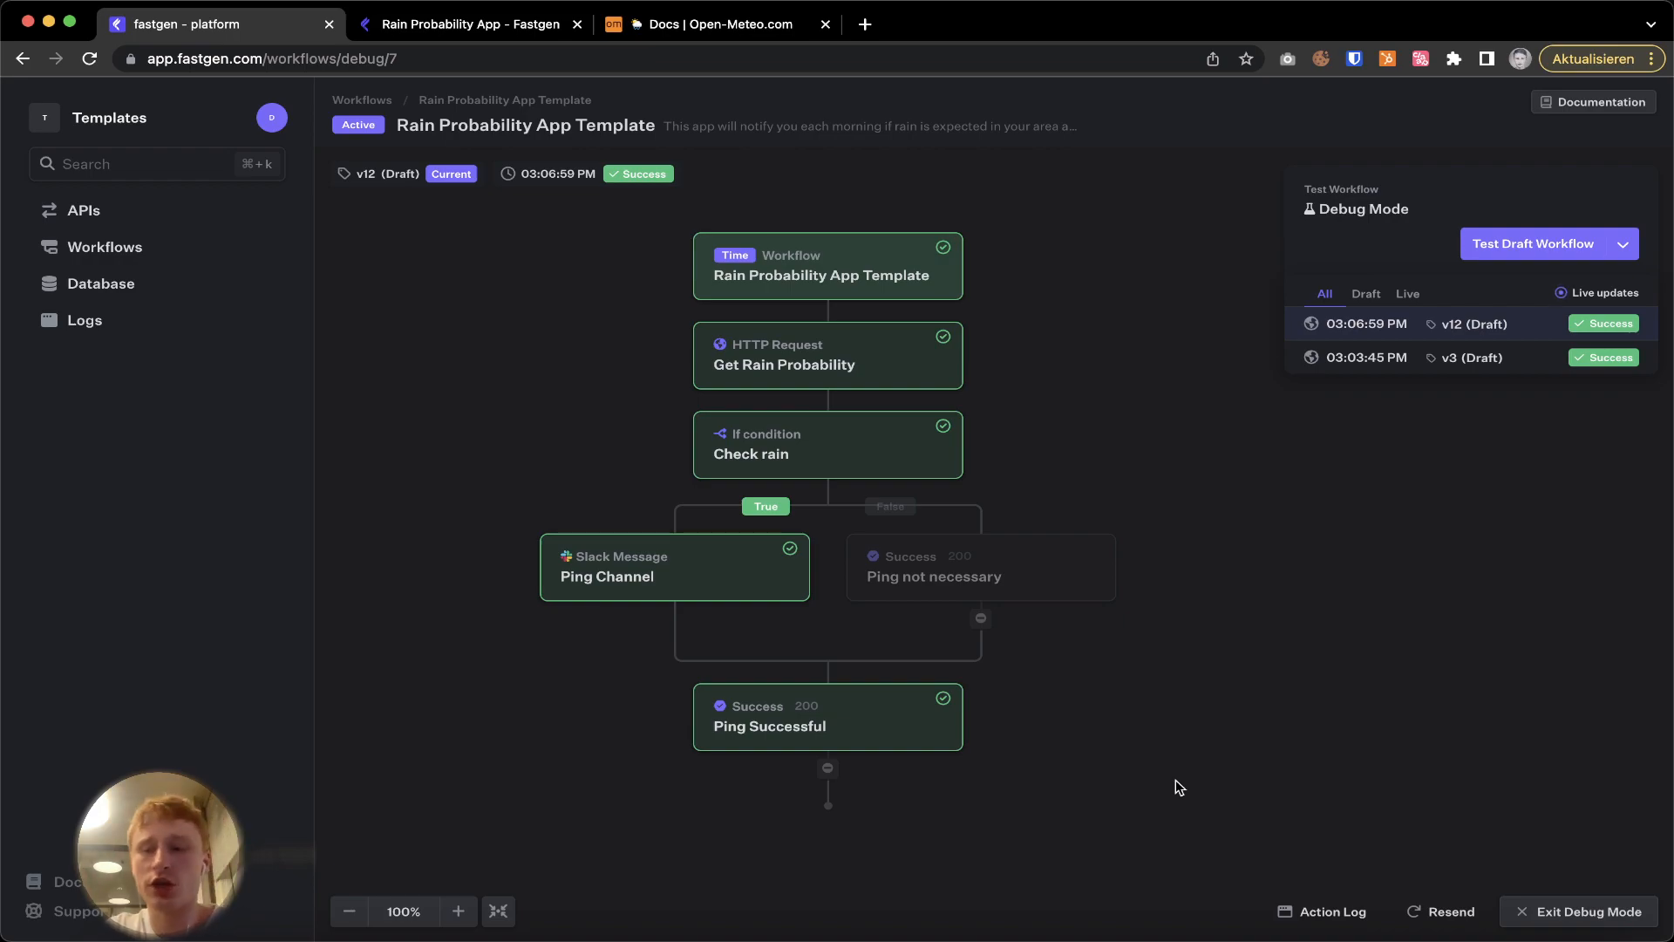
pyautogui.click(1627, 911)
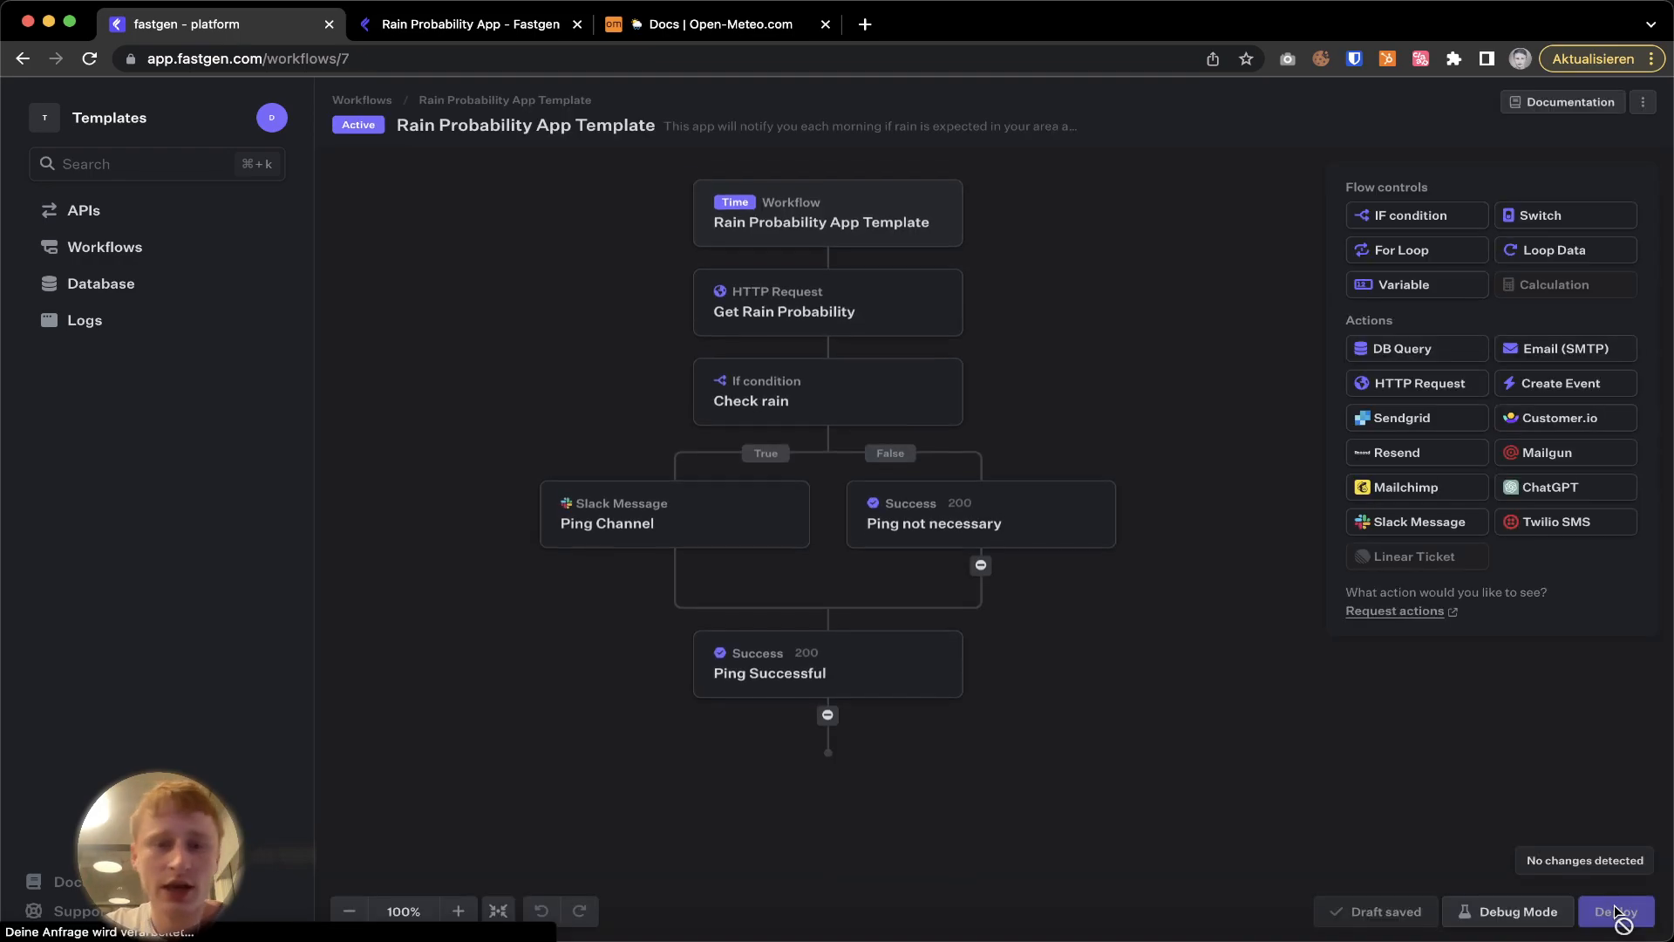
# Review the Open-Meteo request URL in the Get Rain Probability action, and close the action without changes.
pyautogui.click(879, 298)
pyautogui.tripleClick(926, 415)
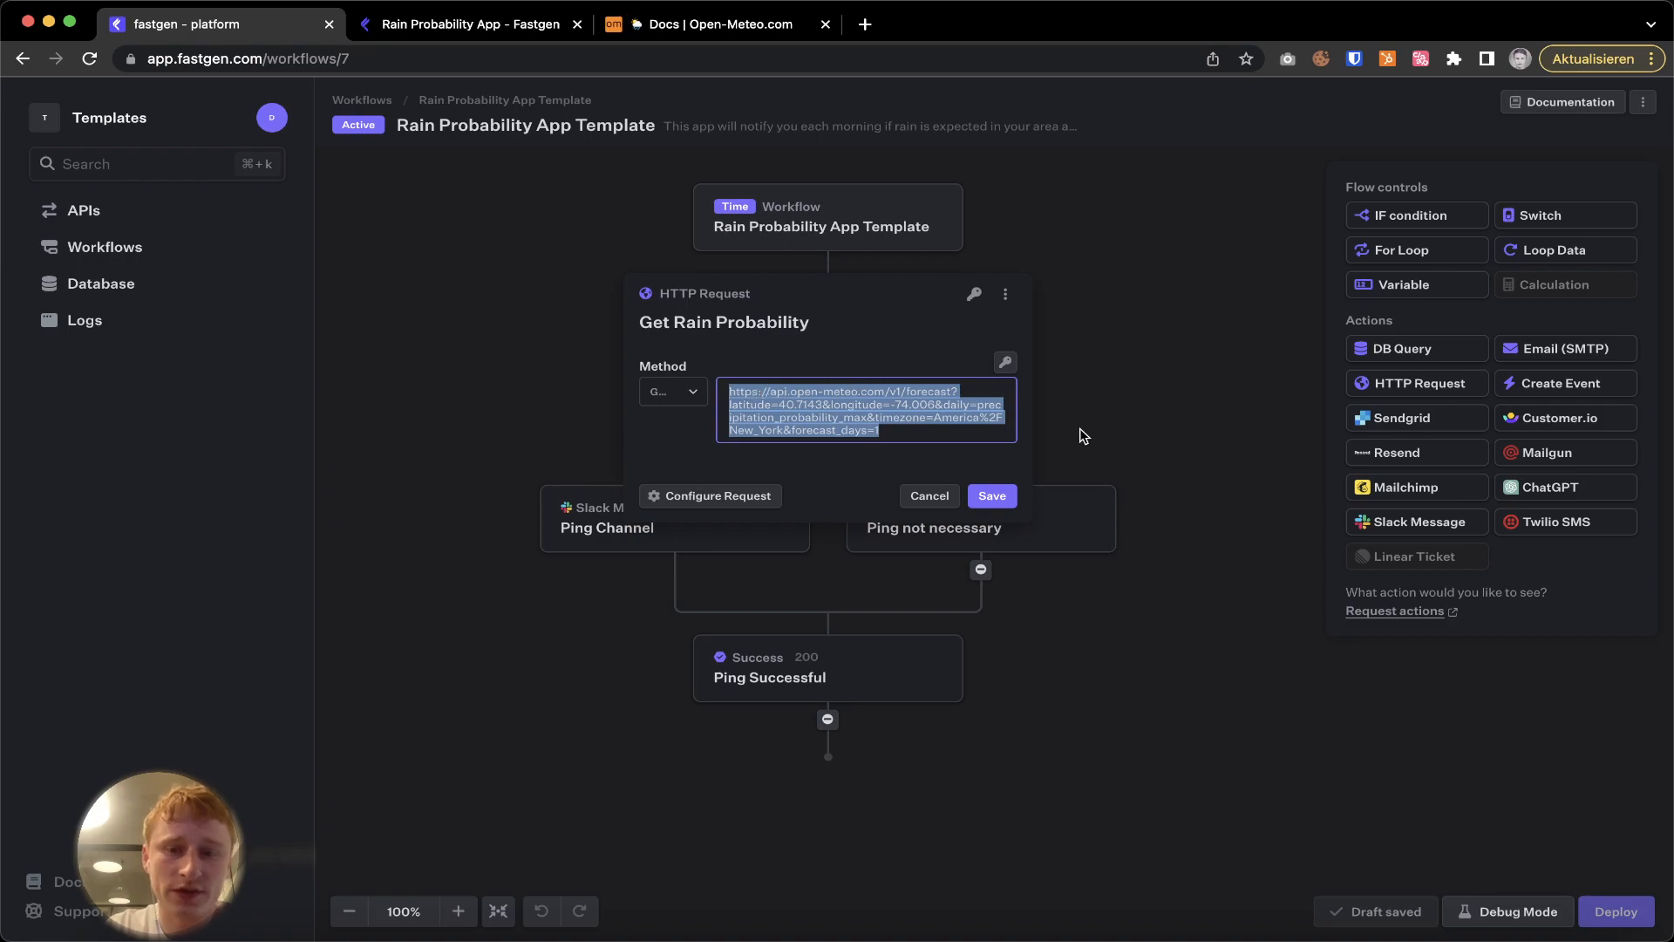
pyautogui.click(1144, 427)
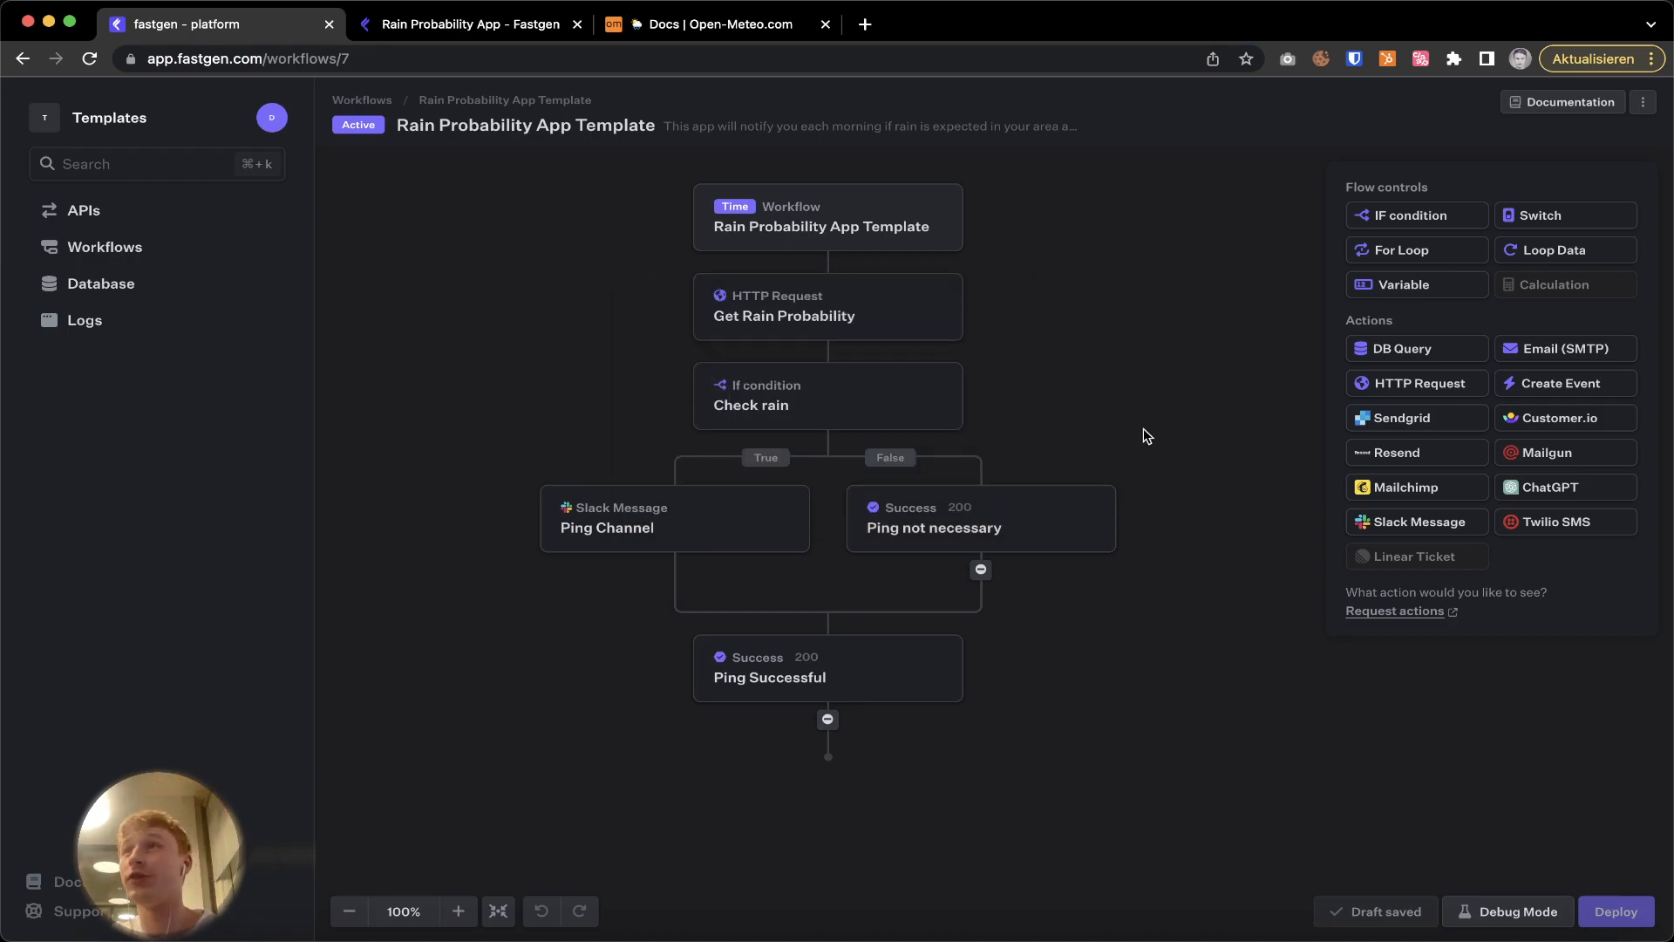